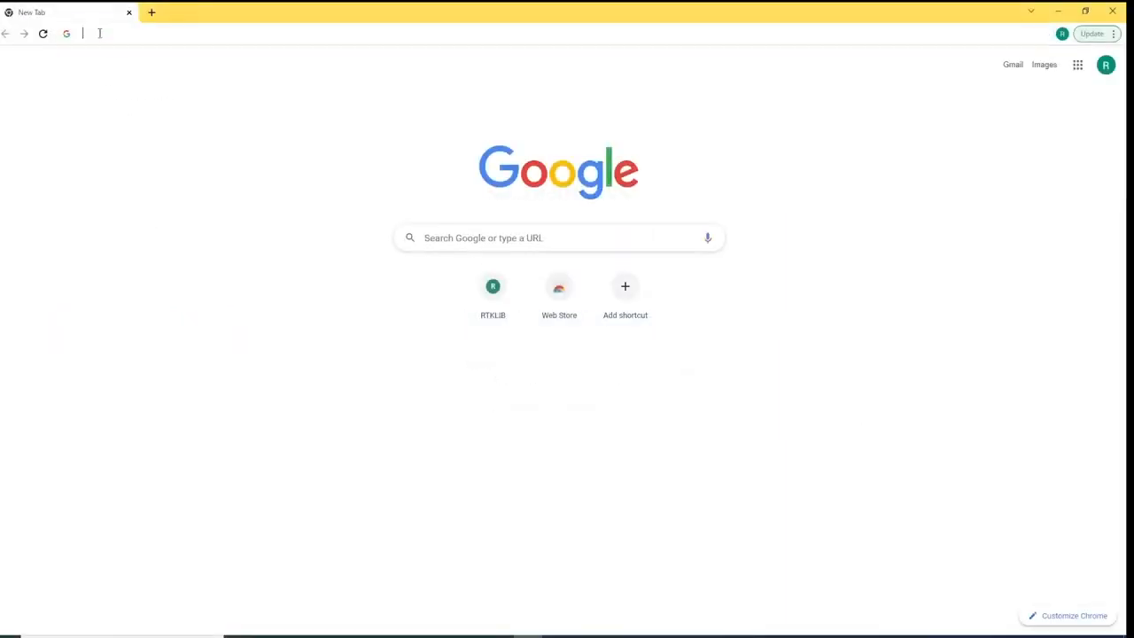
Search 'dji terra' and open the DJI Download Center page down to its V3.1.4 Windows exe installer.
{"action": "left_click", "coordinate": [100, 36]}
{"action": "type", "text": "dji terra"}
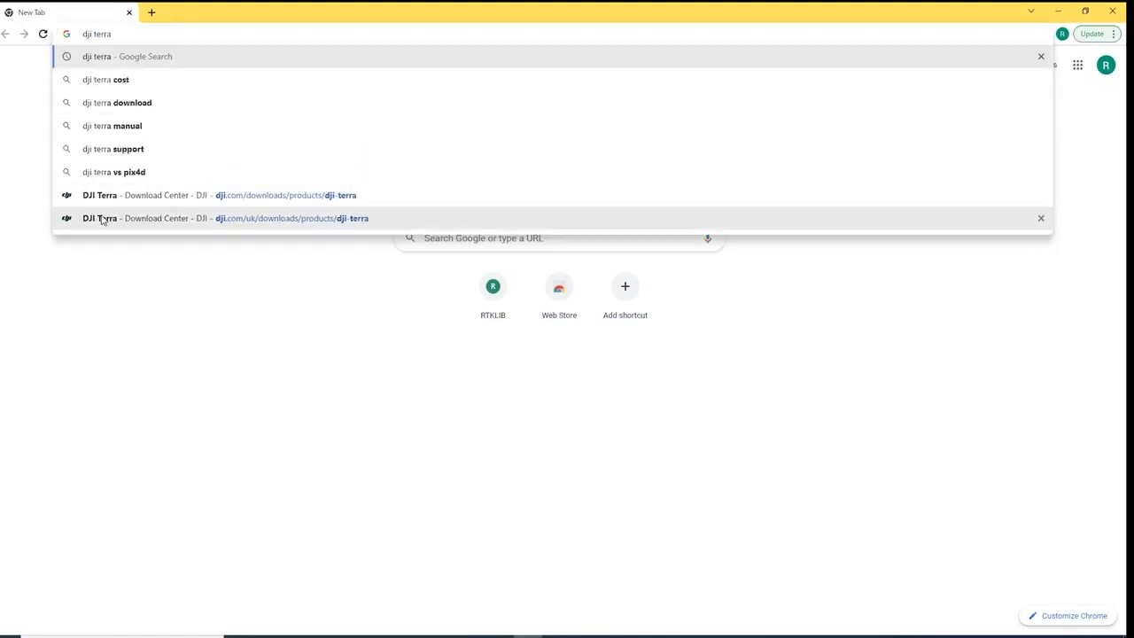
{"action": "key", "text": "Return"}
{"action": "left_click", "coordinate": [117, 240]}
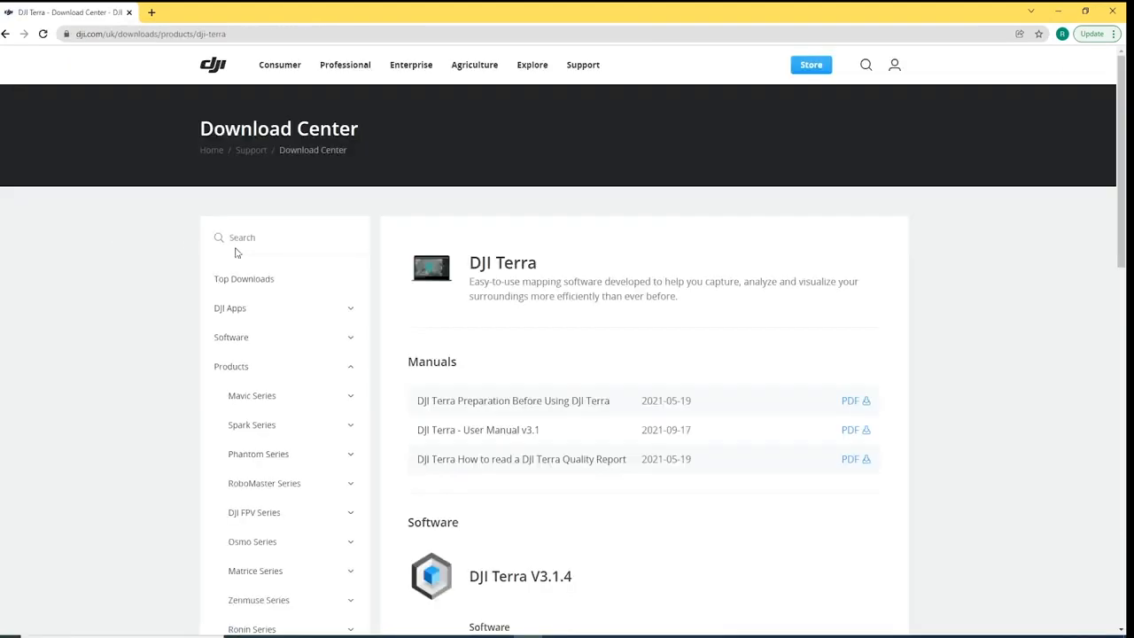
{"action": "scroll", "coordinate": [486, 253], "scroll_direction": "down", "scroll_amount": 1}
{"action": "scroll", "coordinate": [487, 252], "scroll_direction": "down", "scroll_amount": 2}
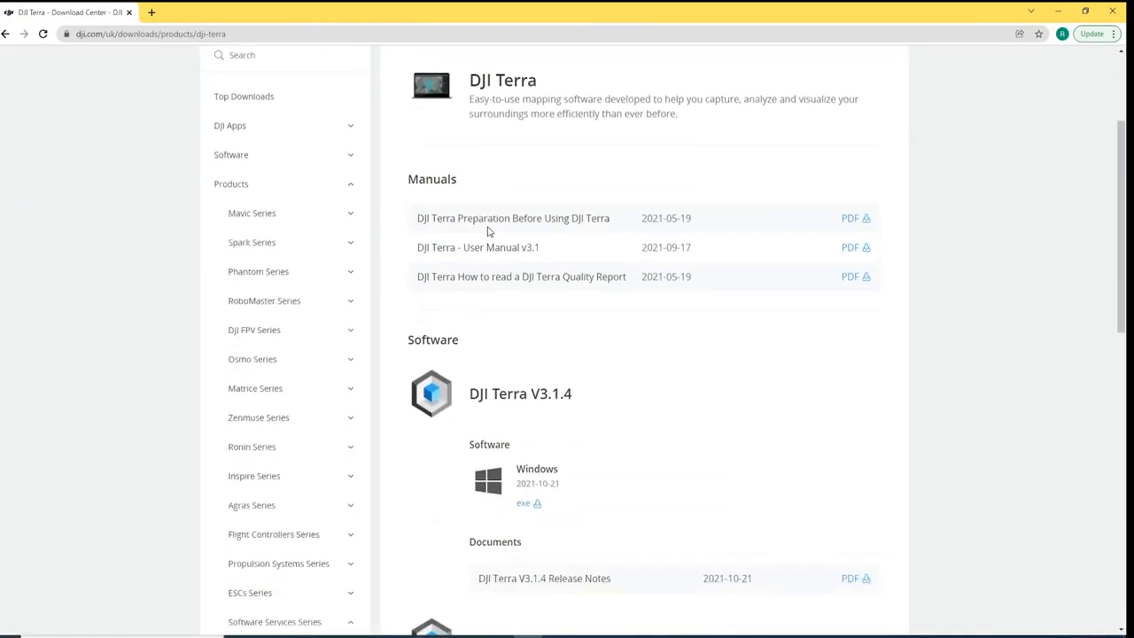
{"action": "scroll", "coordinate": [492, 273], "scroll_direction": "down", "scroll_amount": 1}
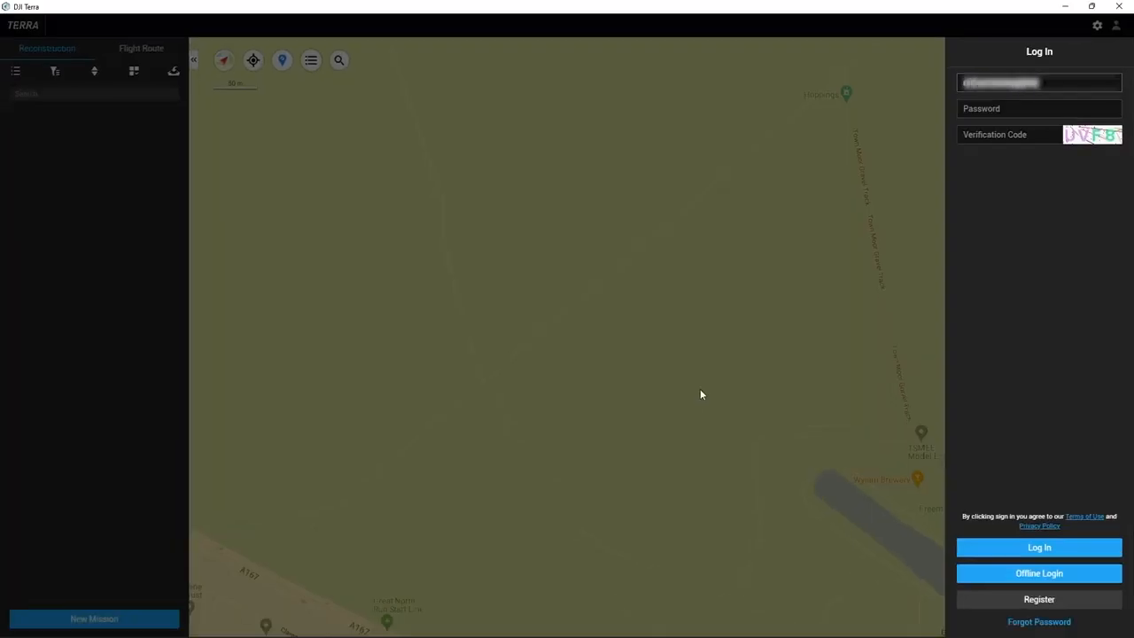
Log in to DJI Terra with the account e-mail, password and verification code.
{"action": "type", "text": "..."}
{"action": "key", "text": "Tab"}
{"action": "type", "text": "•••••••••••••"}
{"action": "key", "text": "Tab"}
{"action": "type", "text": "uvf8"}
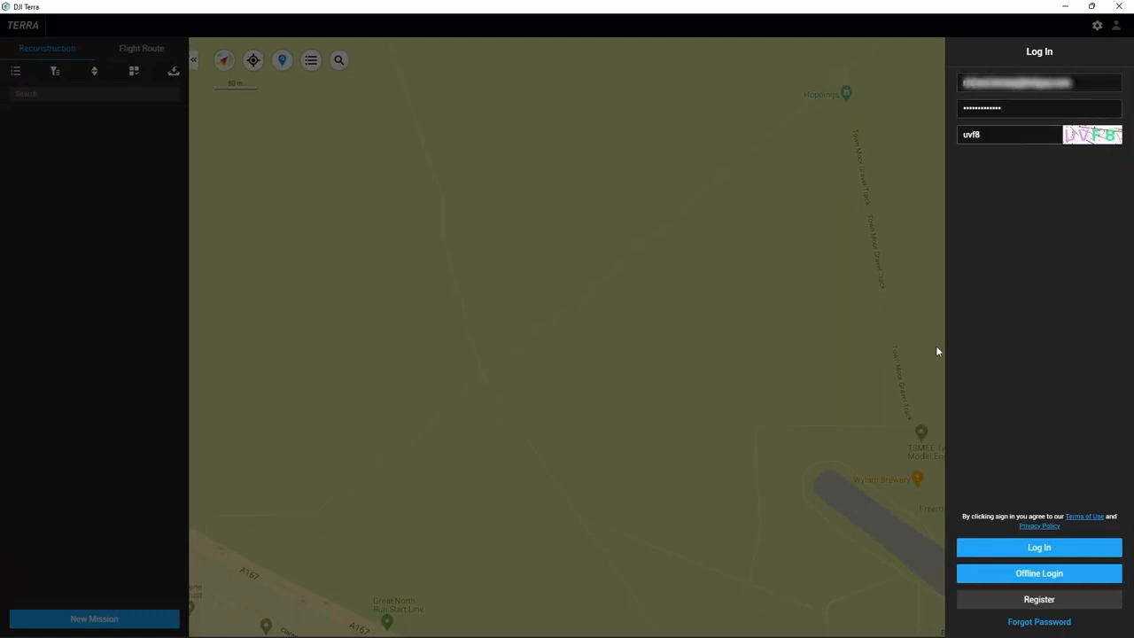
{"action": "key", "text": "Return"}
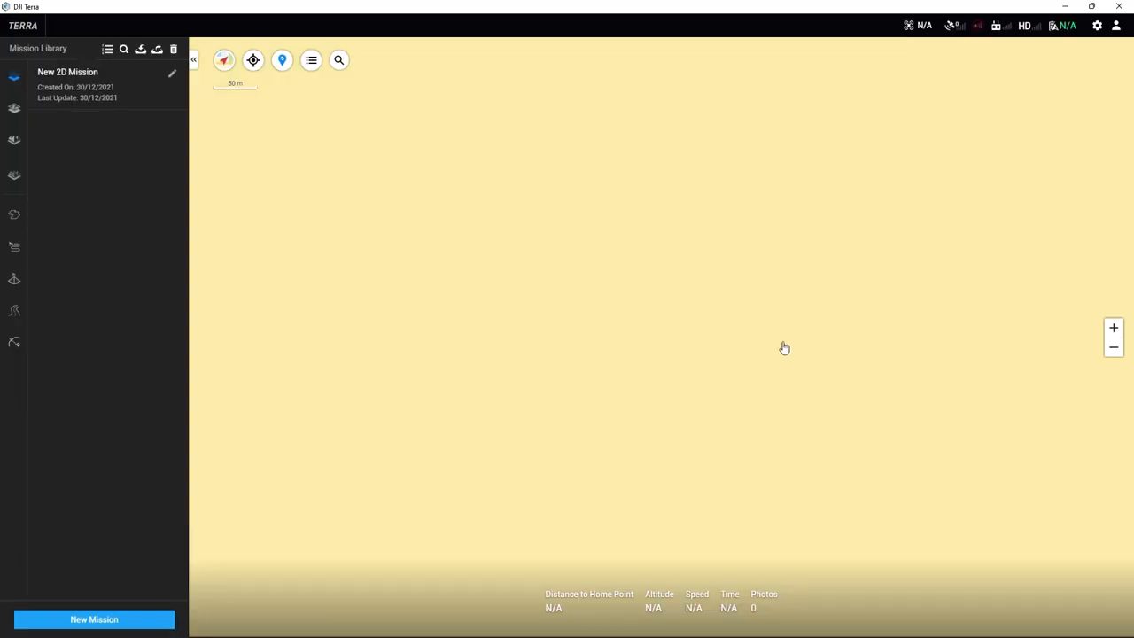
Check Activated Licenses in the User Center and begin activating a new licence.
{"action": "left_click", "coordinate": [1114, 26]}
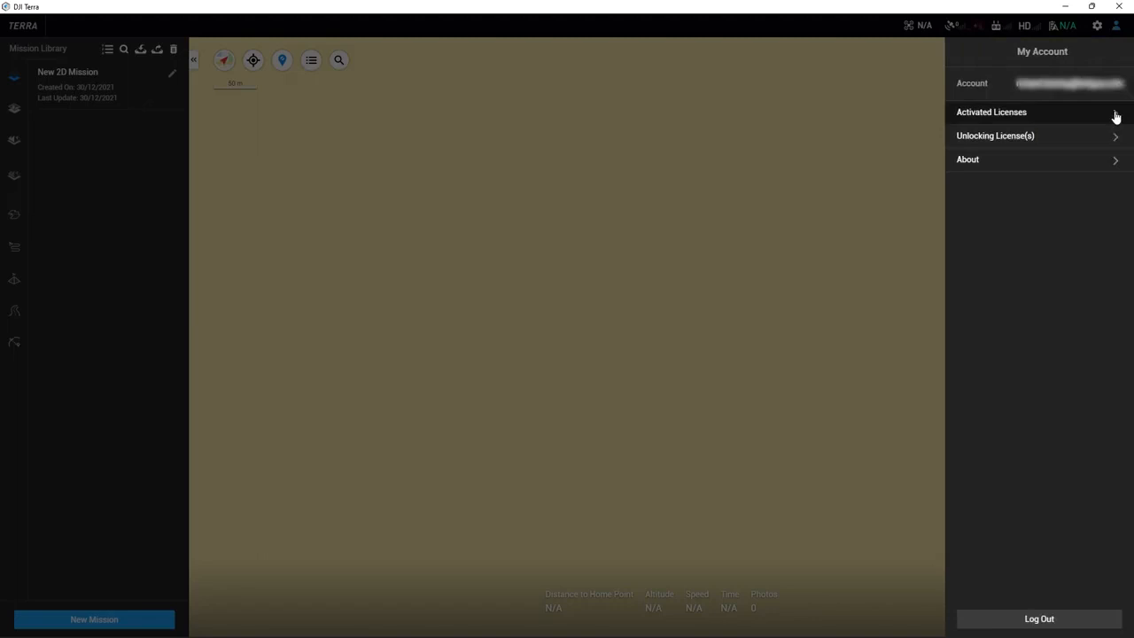
{"action": "left_click", "coordinate": [1115, 113]}
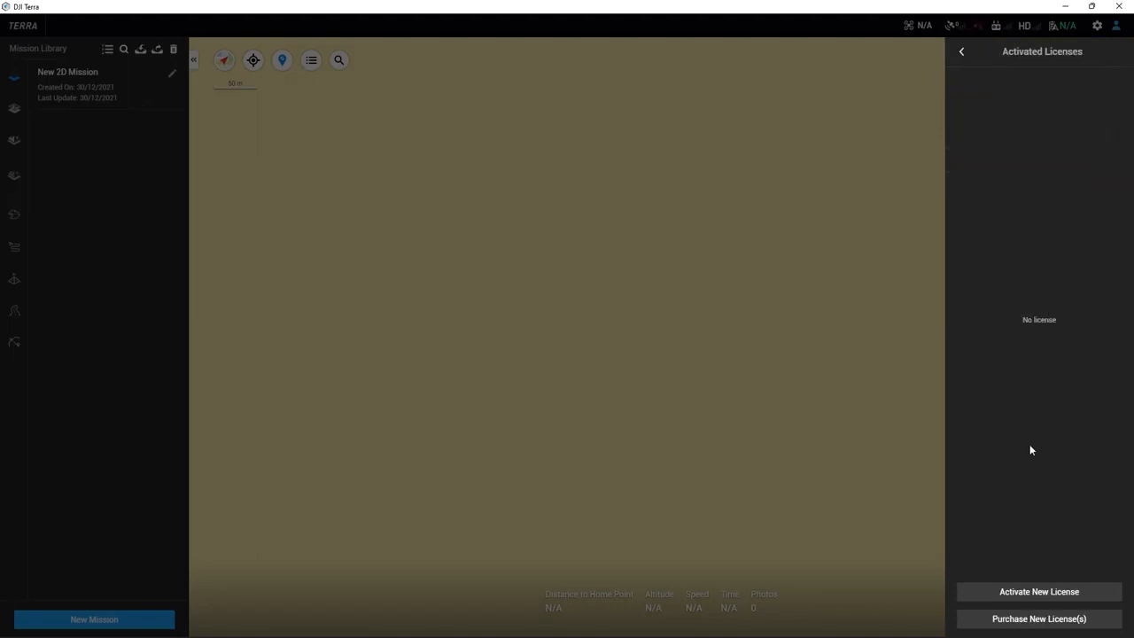
{"action": "left_click", "coordinate": [1032, 591]}
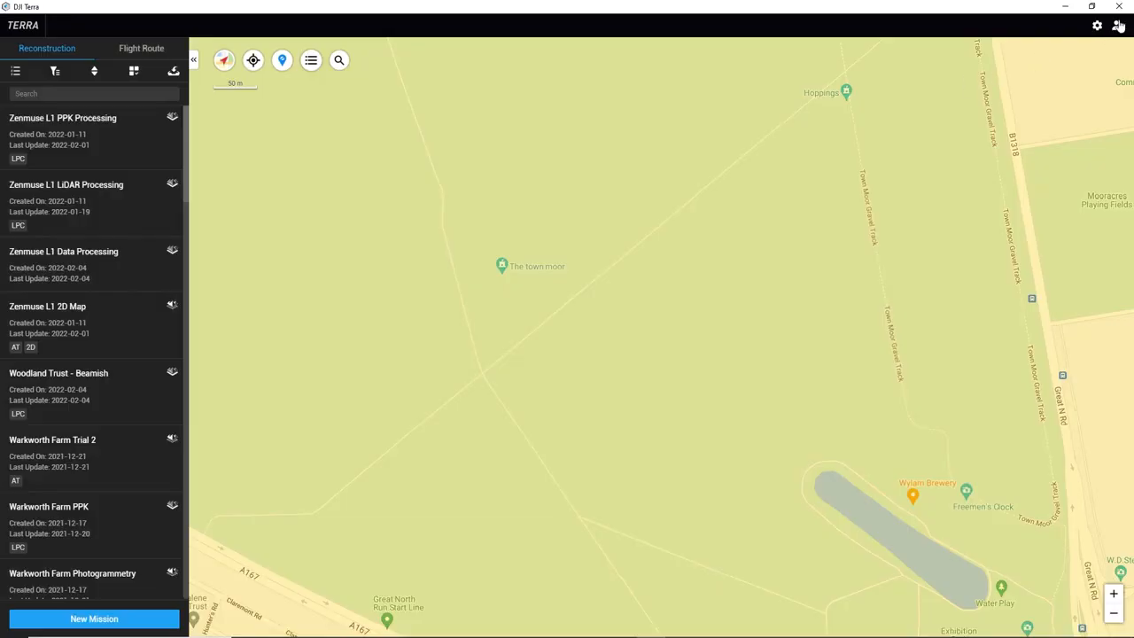
Open the account's Activated Licenses list to confirm the new licence.
{"action": "left_click", "coordinate": [1116, 24]}
{"action": "left_click", "coordinate": [1048, 115]}
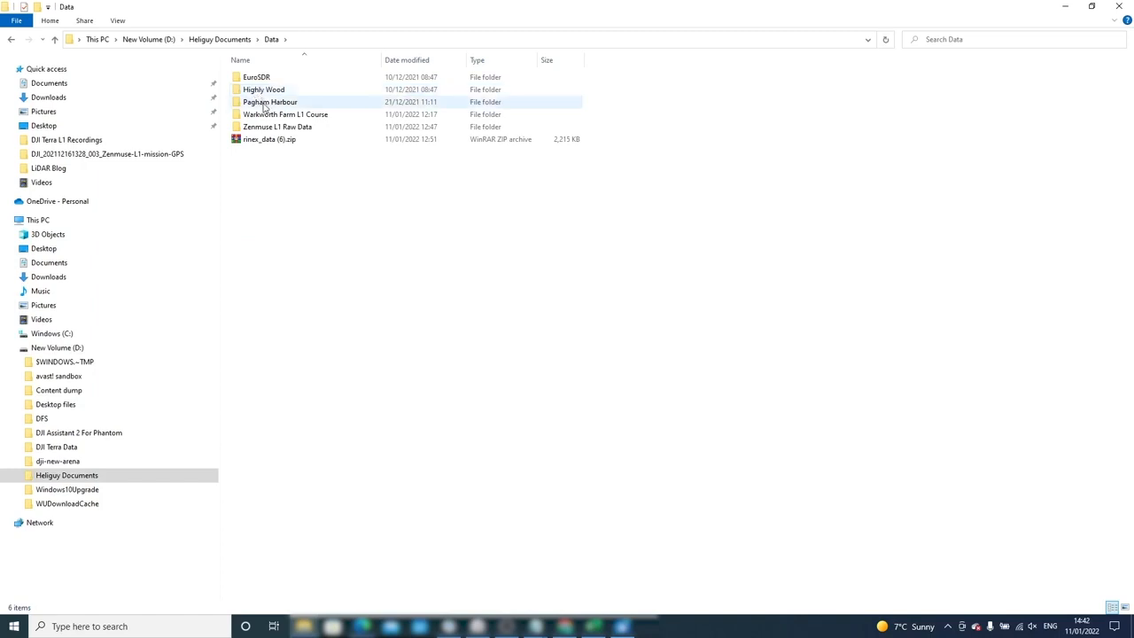
Open the RTK2 mission folder under Zenmuse L1 Raw Data and view its .CLC calibration file in Notepad.
{"action": "double_click", "coordinate": [273, 129]}
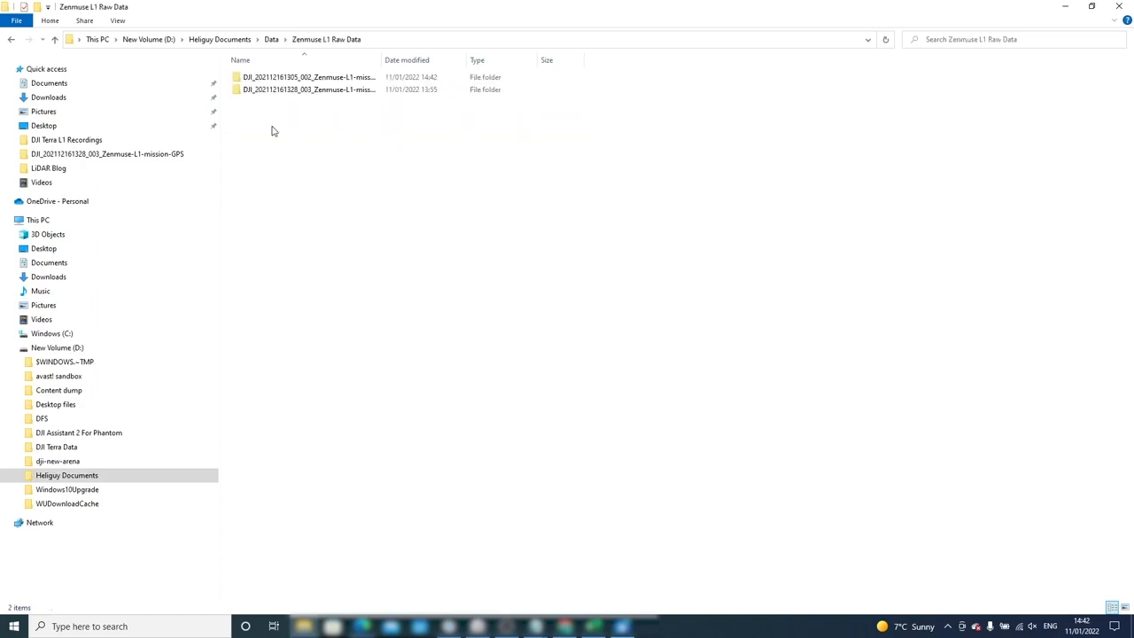
{"action": "mouse_move", "coordinate": [381, 82]}
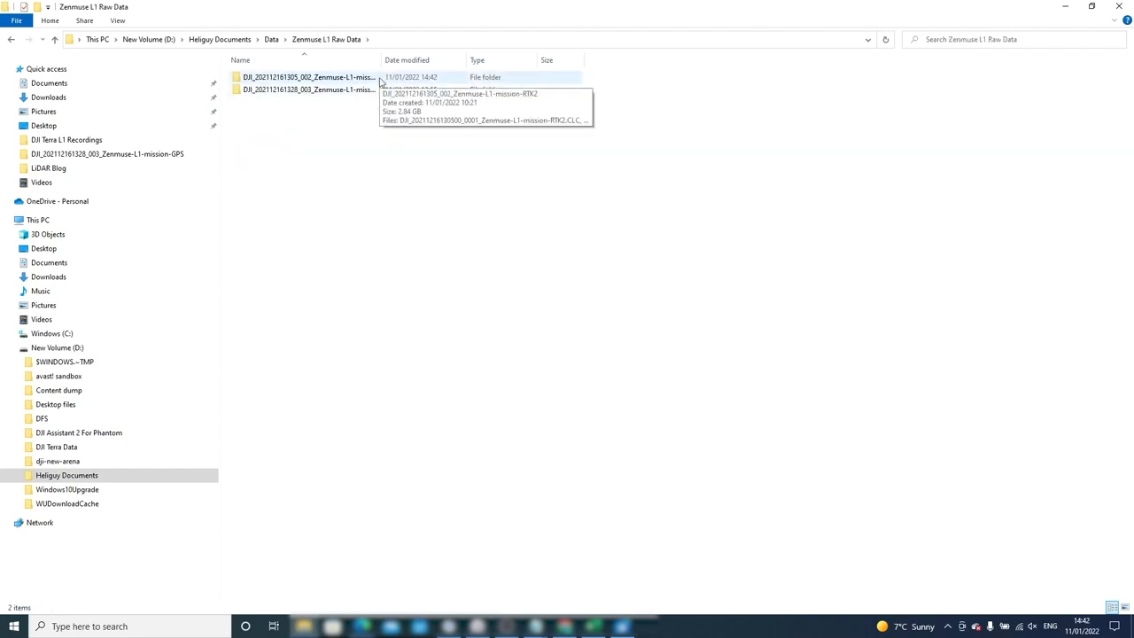
{"action": "double_click", "coordinate": [381, 80]}
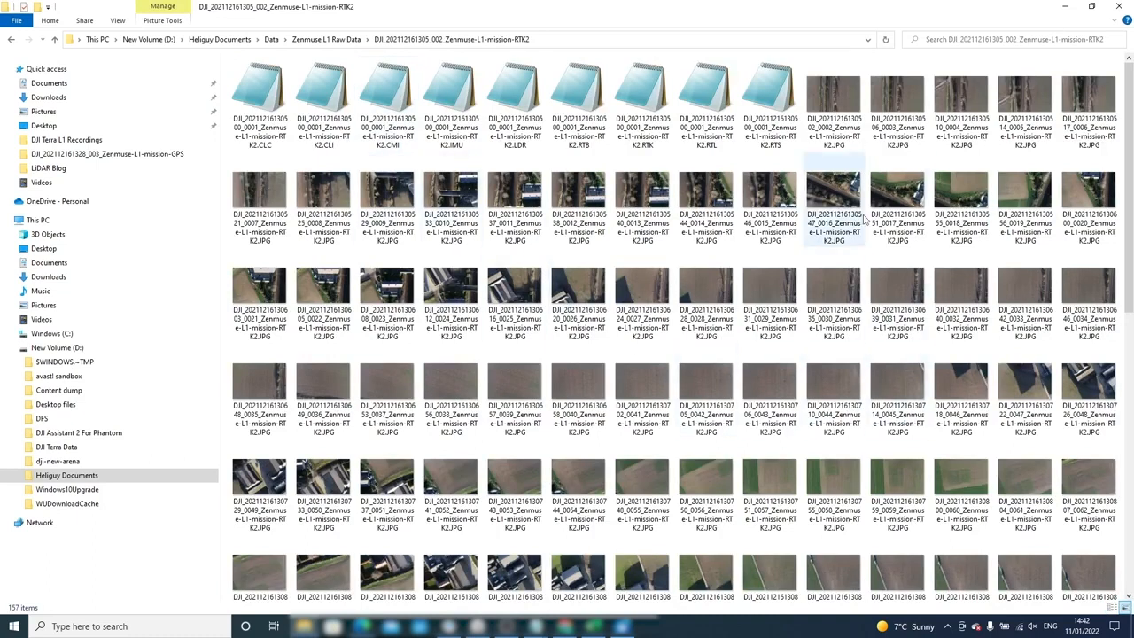
{"action": "scroll", "coordinate": [865, 220], "scroll_direction": "down", "scroll_amount": 8}
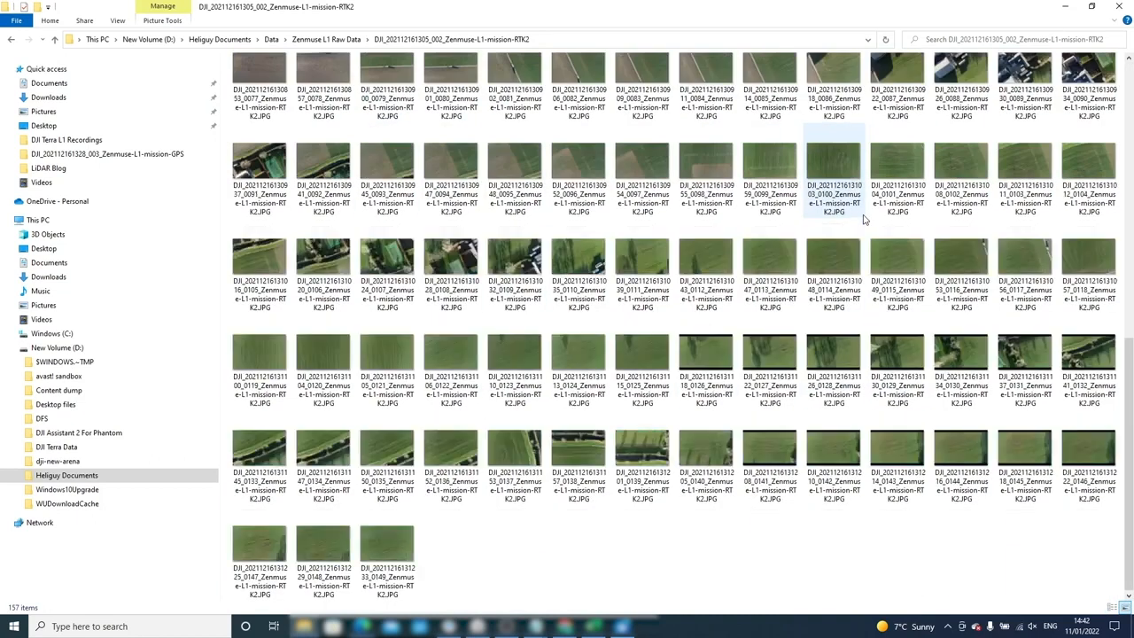
{"action": "scroll", "coordinate": [748, 434], "scroll_direction": "up", "scroll_amount": 10}
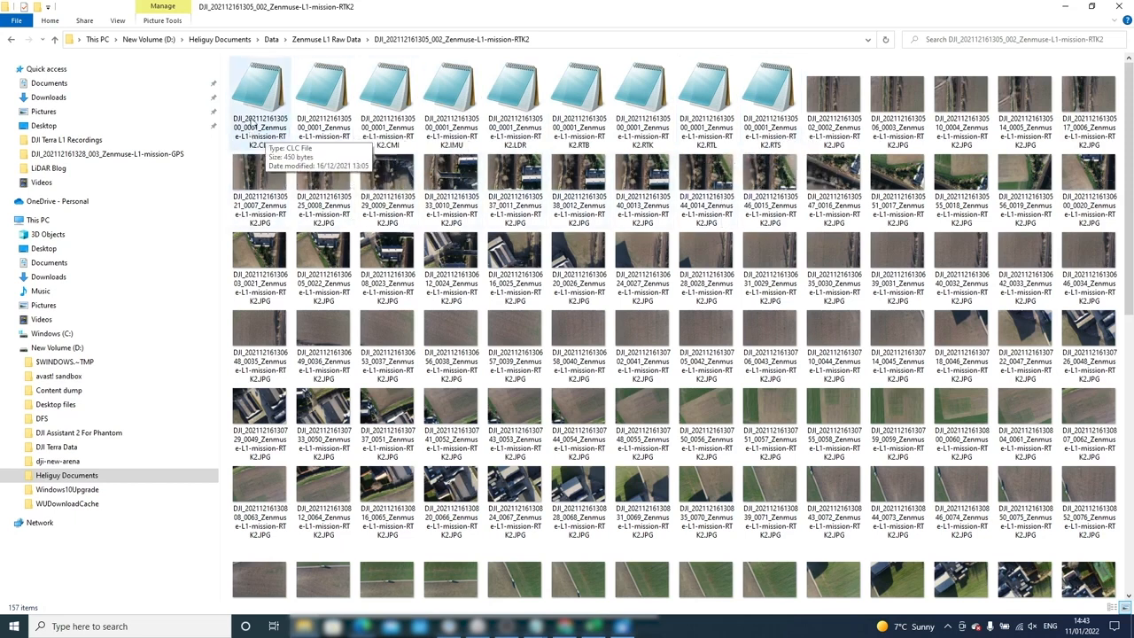
{"action": "double_click", "coordinate": [251, 123]}
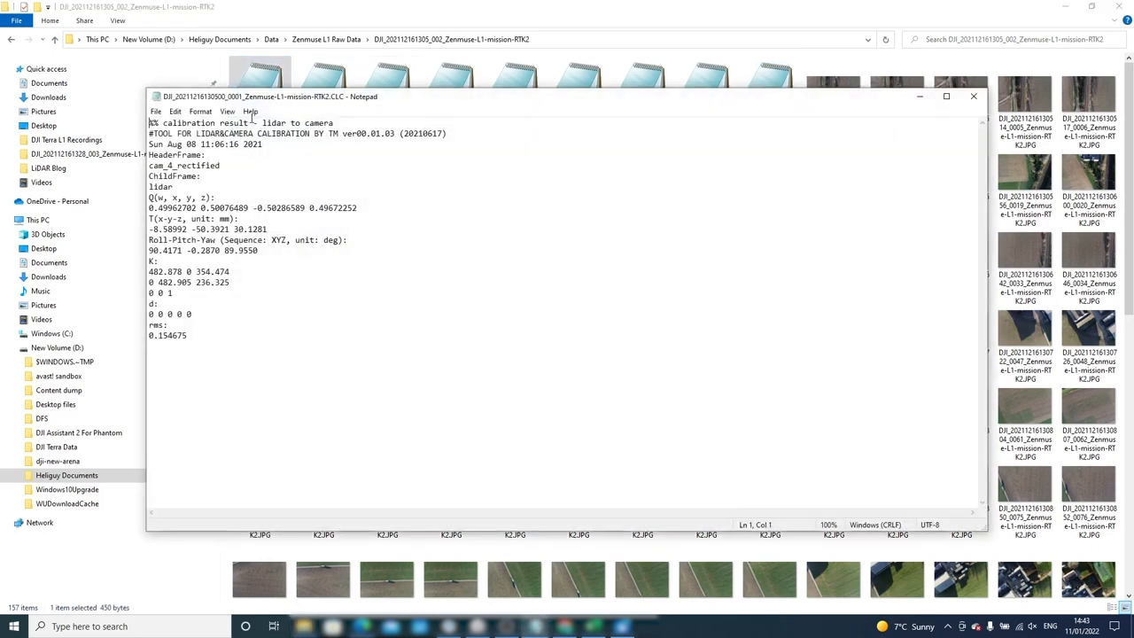
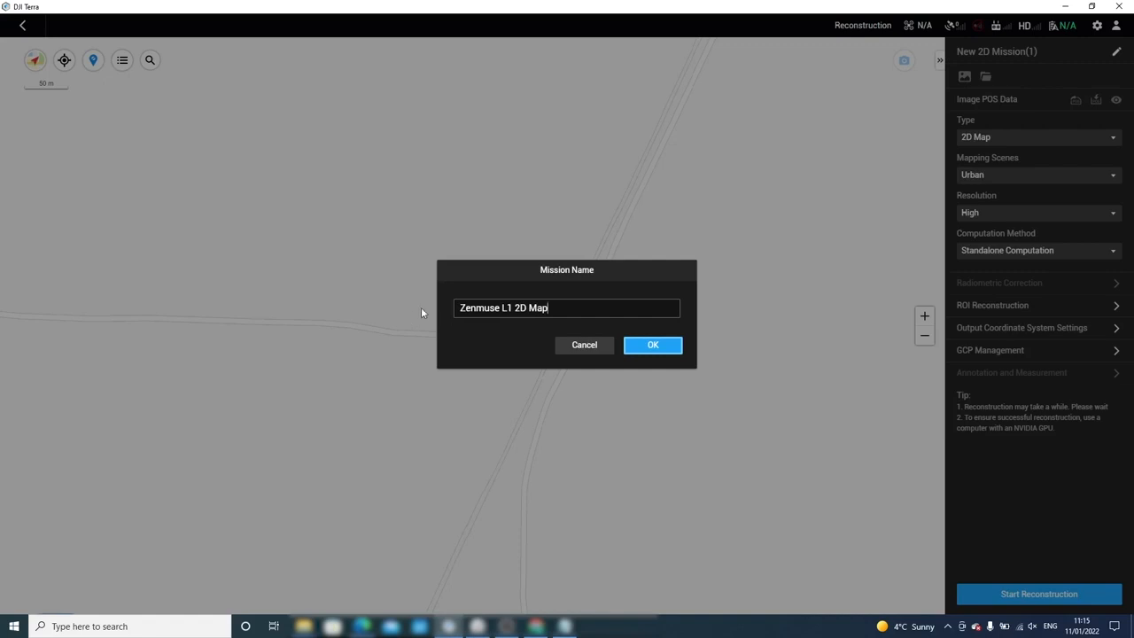
Confirm the mission name and load the first mission folder's photos from Data > Zenmuse L1 Raw Data.
{"action": "left_click", "coordinate": [640, 347]}
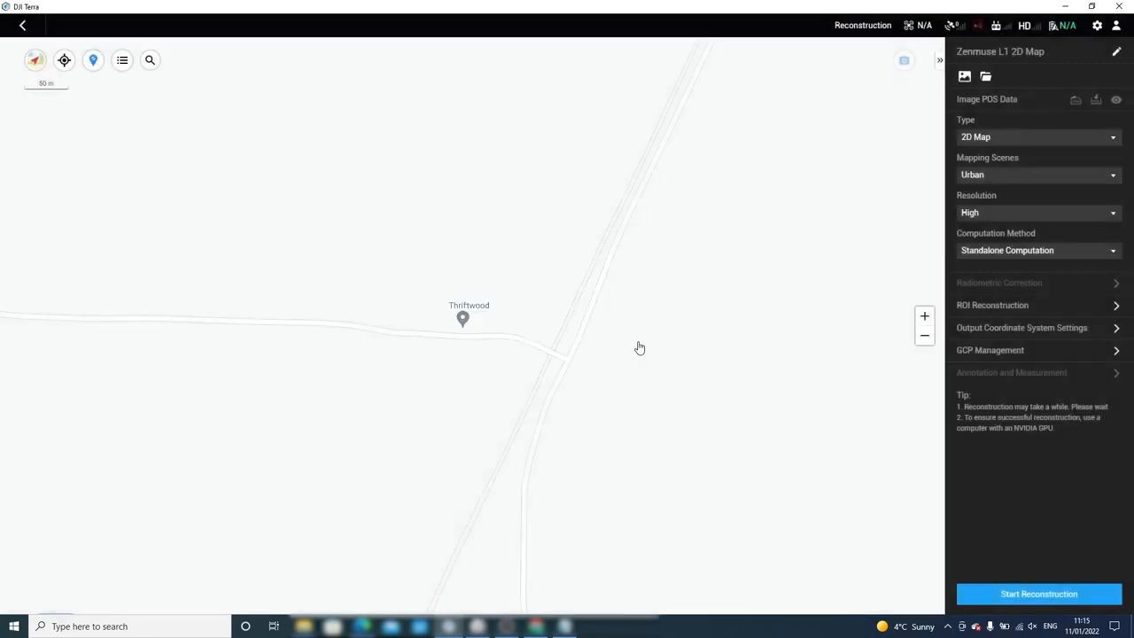
{"action": "left_click", "coordinate": [984, 78]}
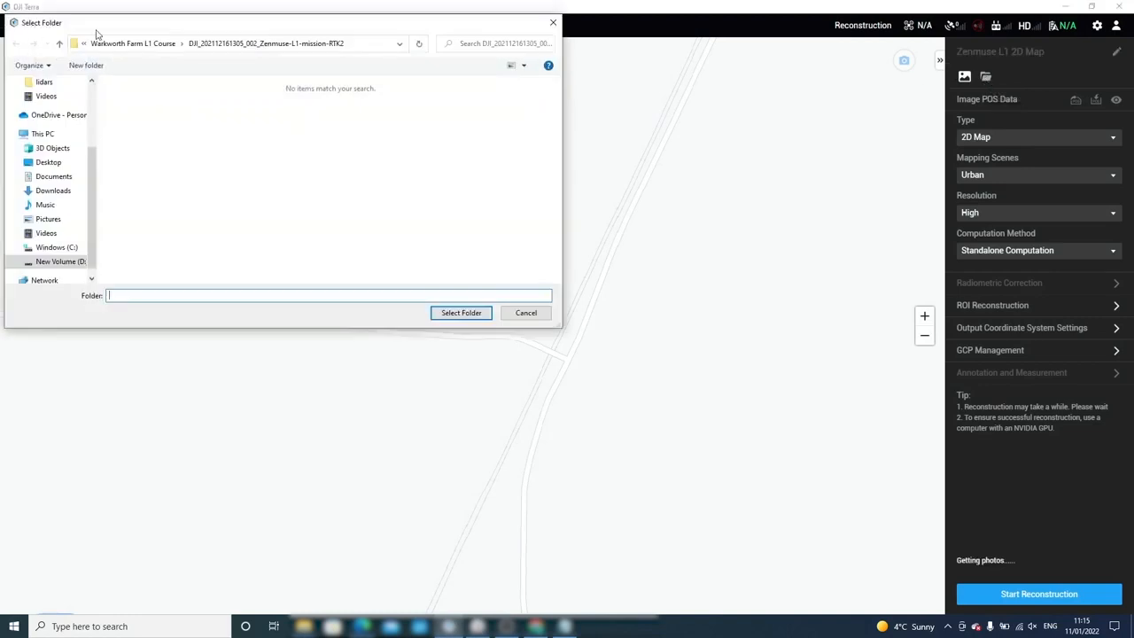
{"action": "left_click", "coordinate": [135, 45]}
{"action": "left_click", "coordinate": [244, 45]}
{"action": "double_click", "coordinate": [162, 151]}
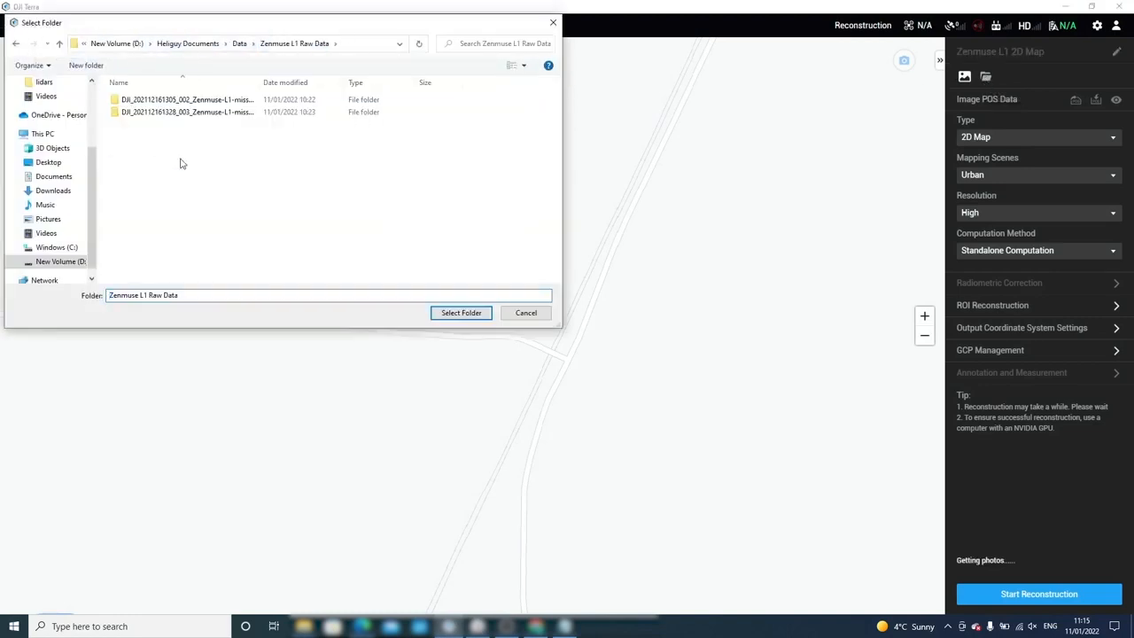
{"action": "left_click", "coordinate": [213, 101]}
{"action": "left_click", "coordinate": [462, 313]}
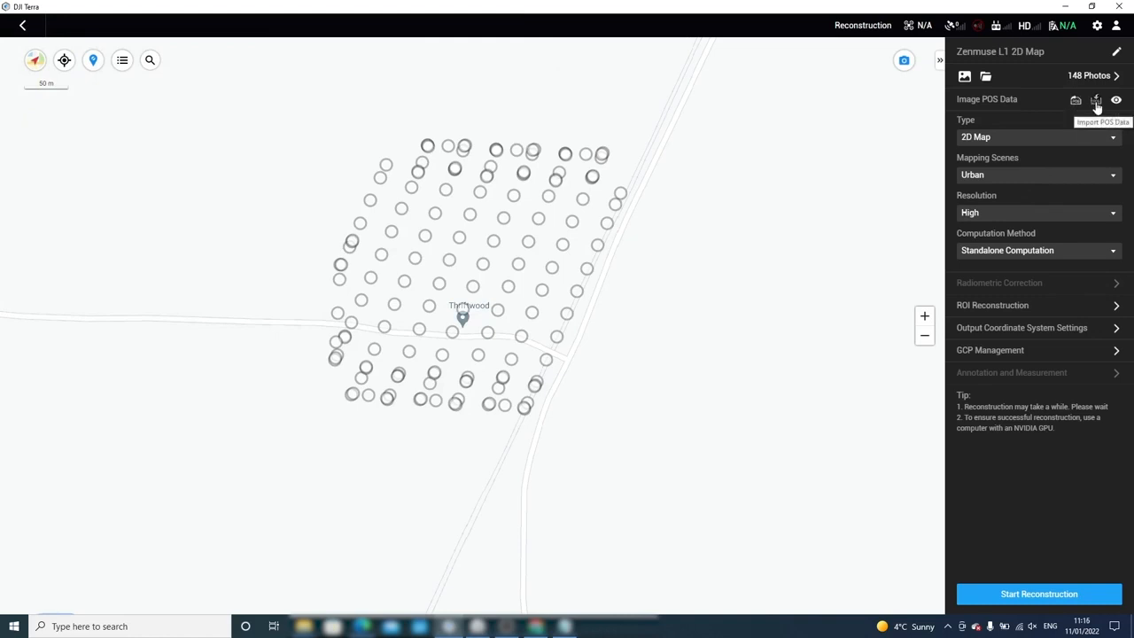
Keep the mapping scene at Urban and the resolution at High.
{"action": "left_click", "coordinate": [1099, 176]}
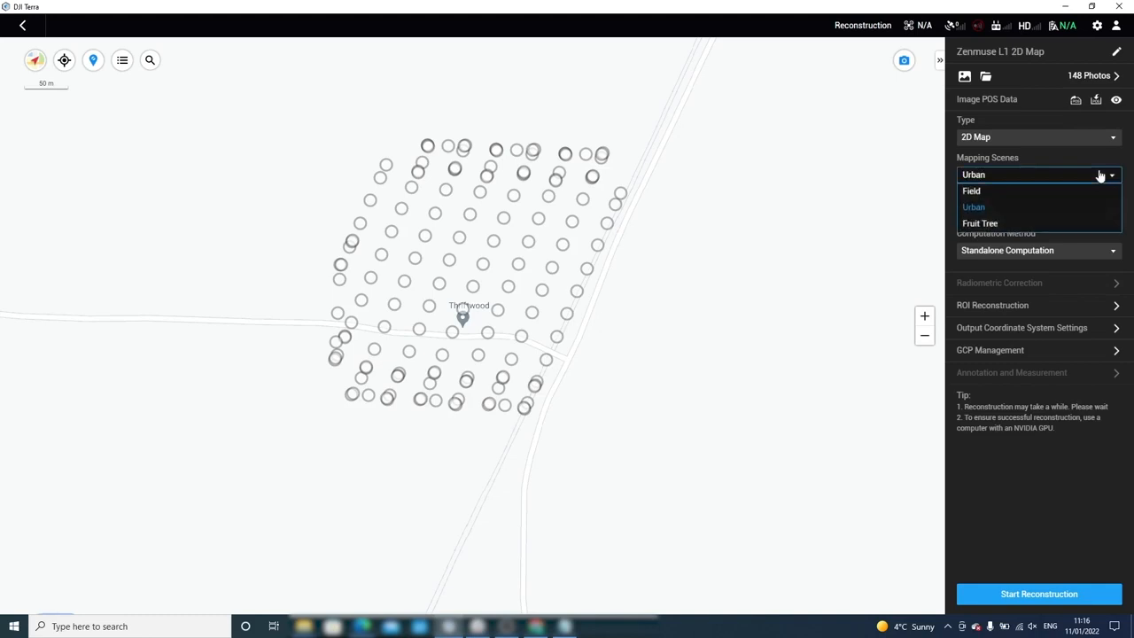
{"action": "left_click", "coordinate": [1100, 177]}
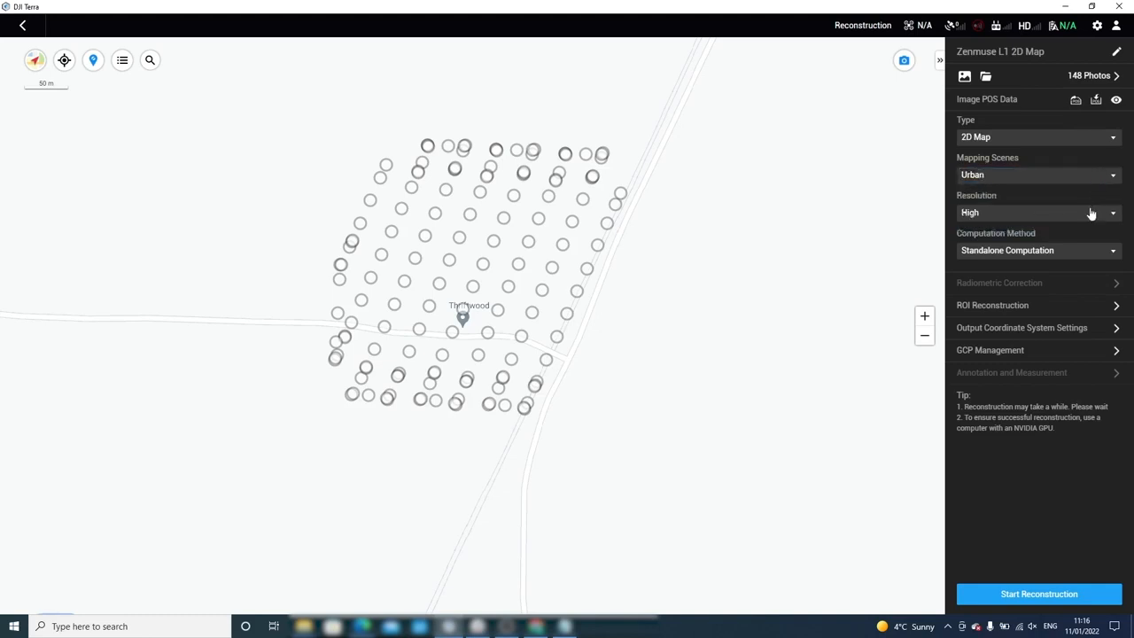
{"action": "left_click", "coordinate": [1089, 213]}
{"action": "left_click", "coordinate": [1088, 217]}
Pick WGS 84 from the coordinate system search as the output coordinate system.
{"action": "left_click", "coordinate": [1116, 334]}
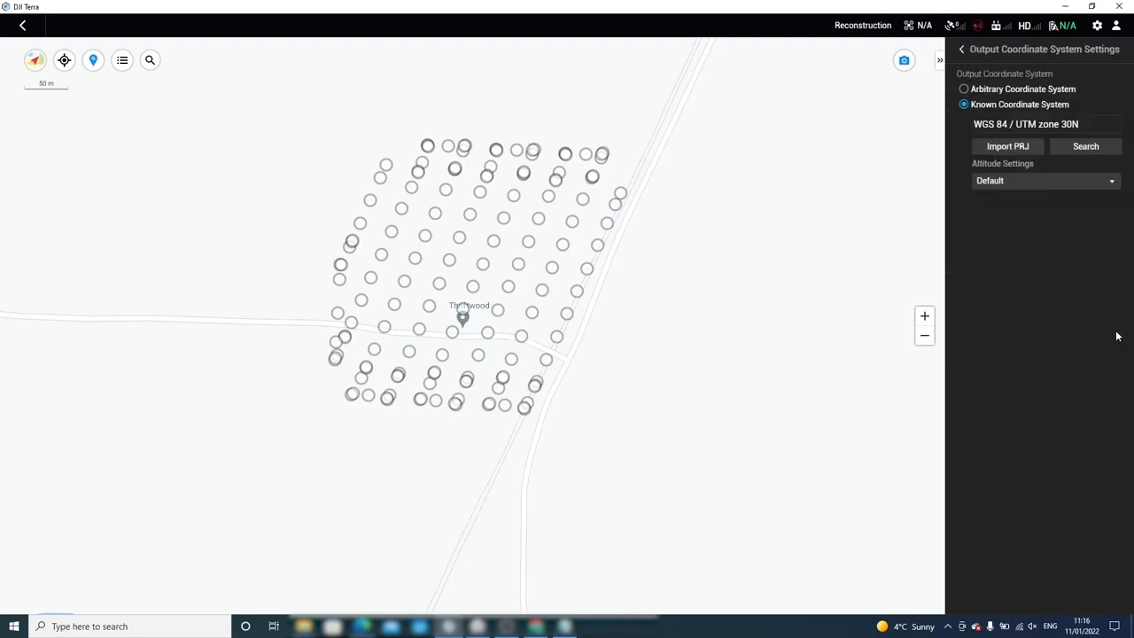
{"action": "left_click", "coordinate": [1075, 146]}
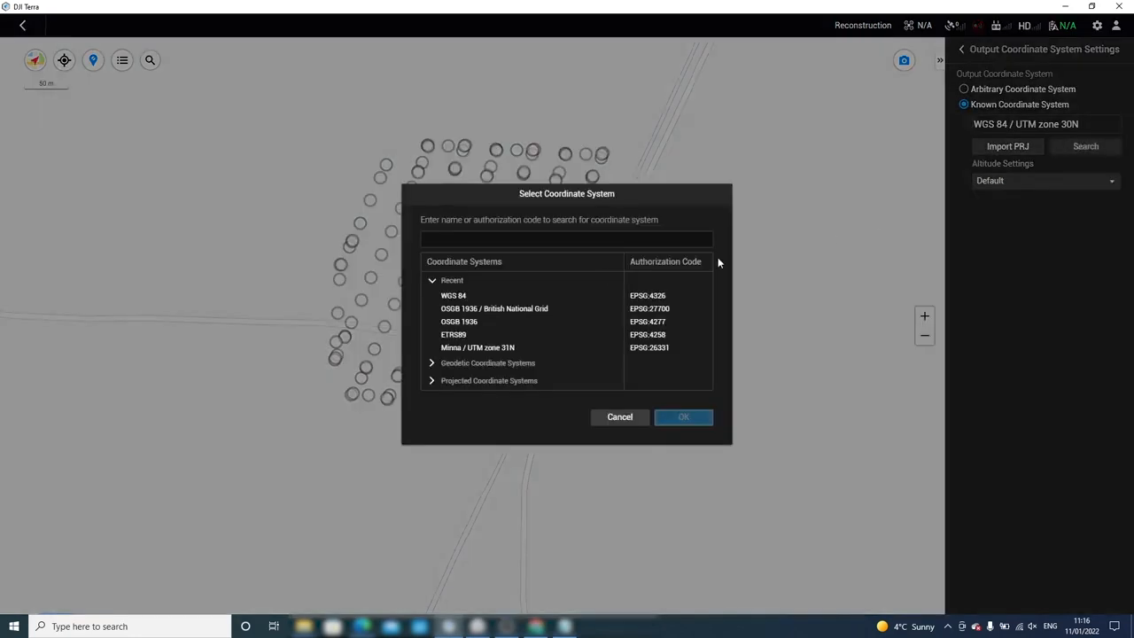
{"action": "left_click", "coordinate": [479, 295]}
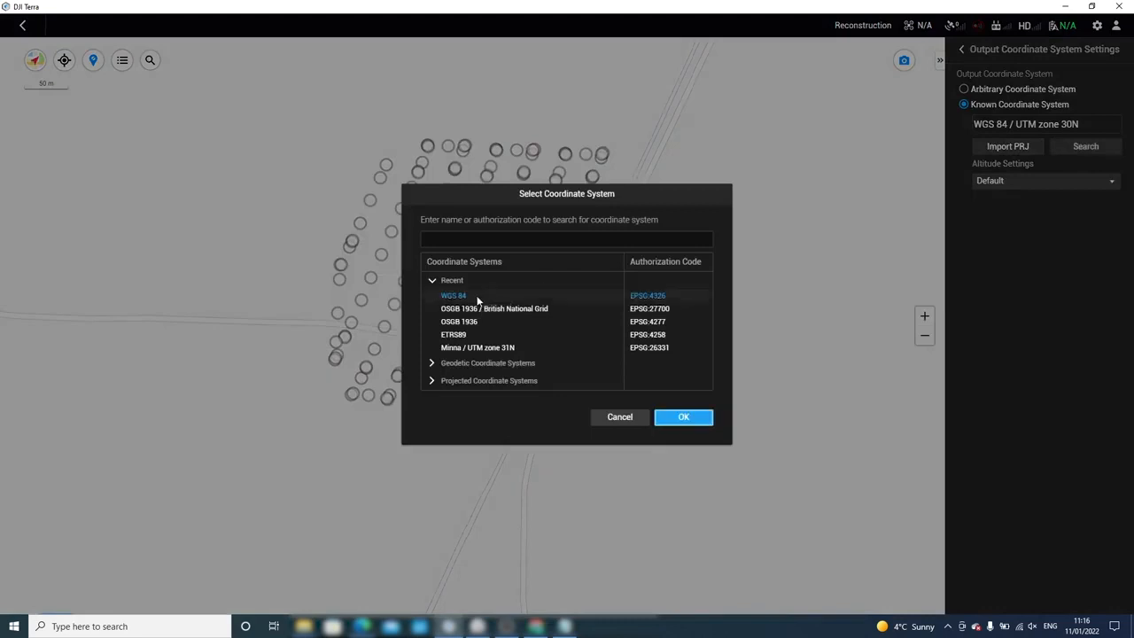
{"action": "left_click", "coordinate": [694, 424]}
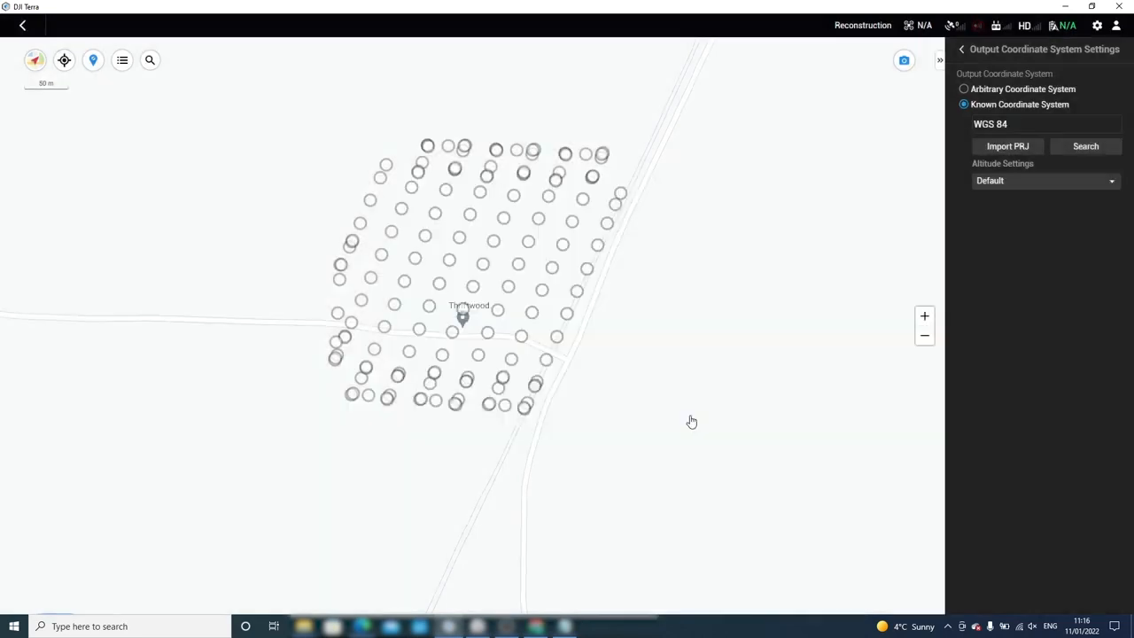
{"action": "left_click", "coordinate": [963, 51]}
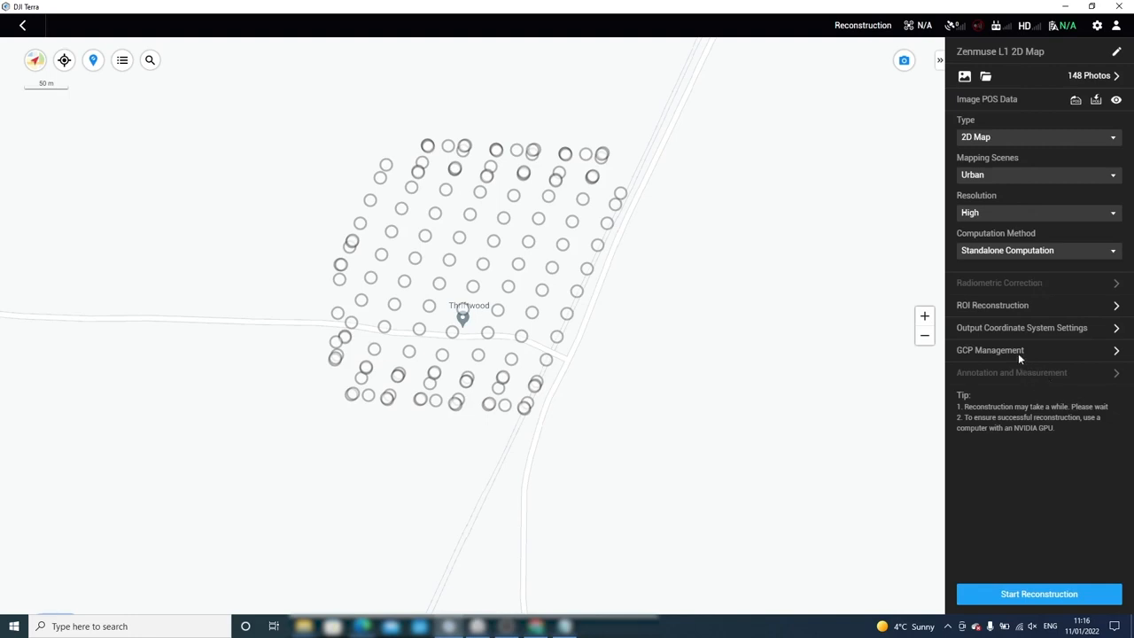
Start reconstruction of the 148 photos into a 2D farm map.
{"action": "left_click", "coordinate": [1009, 598]}
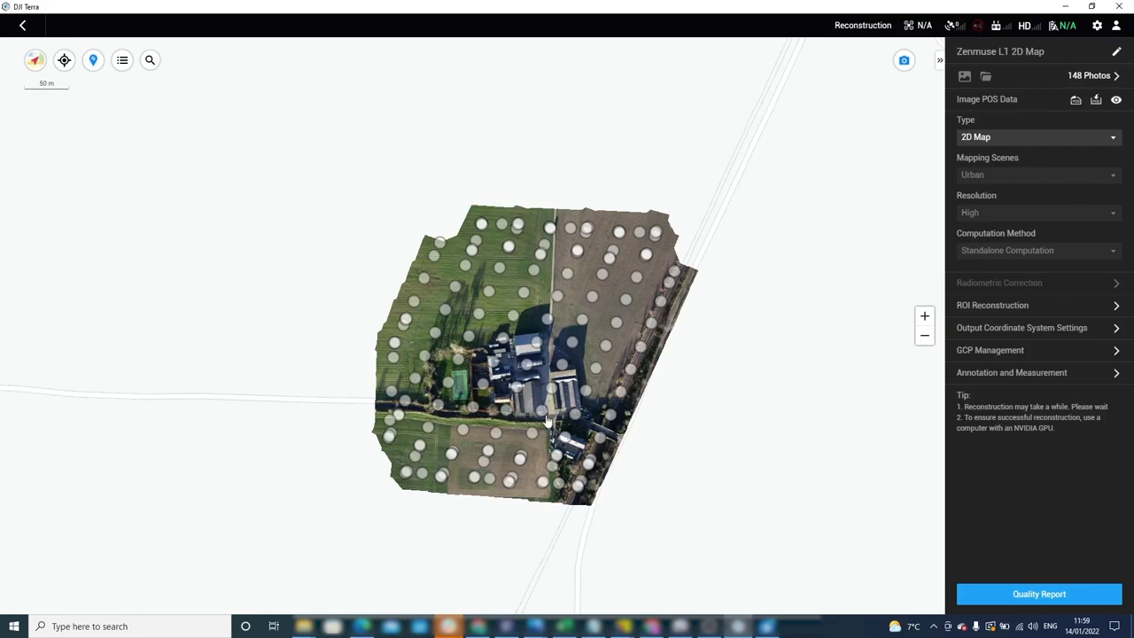
{"action": "scroll", "coordinate": [549, 427], "scroll_direction": "up", "scroll_amount": 3}
{"action": "left_click_drag", "start_coordinate": [491, 423], "coordinate": [512, 425]}
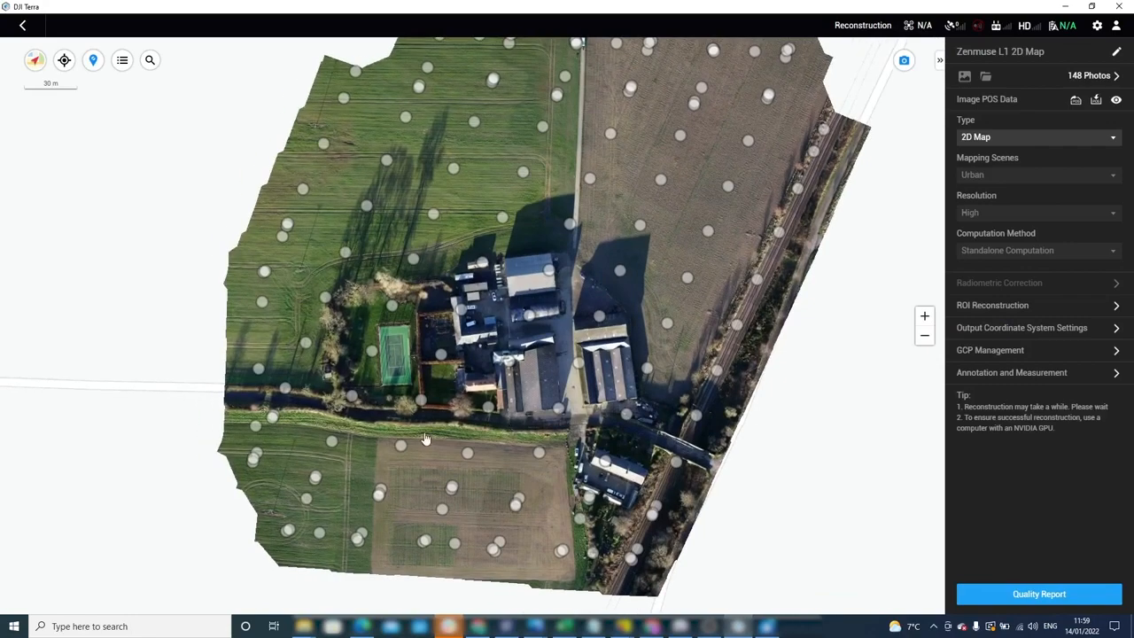
{"action": "scroll", "coordinate": [407, 444], "scroll_direction": "up", "scroll_amount": 10}
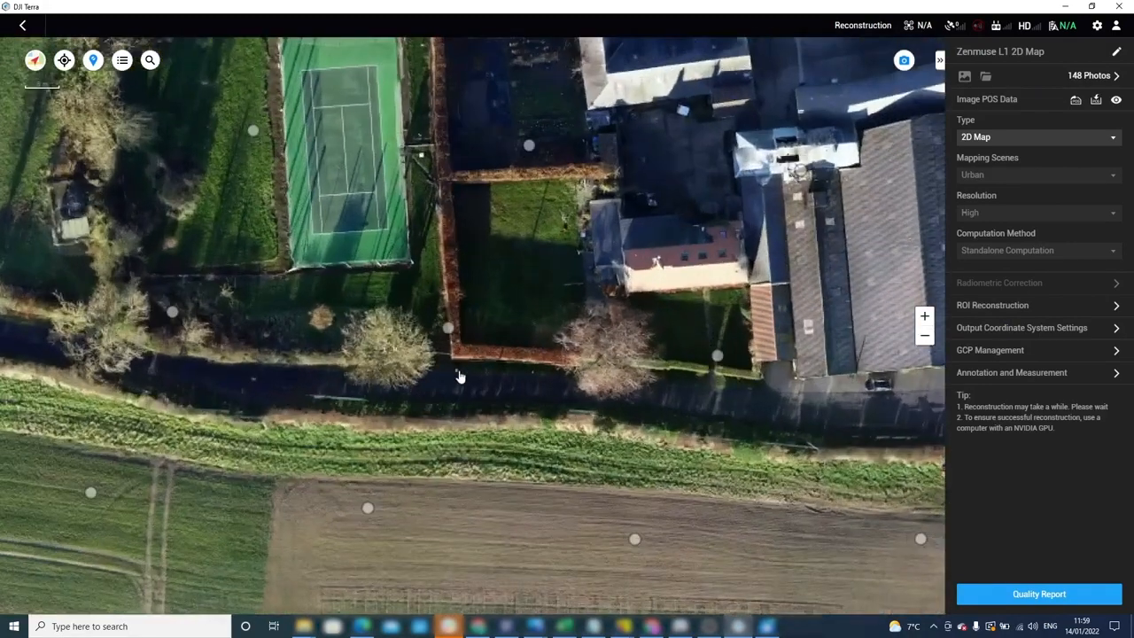
{"action": "scroll", "coordinate": [456, 380], "scroll_direction": "up", "scroll_amount": 5}
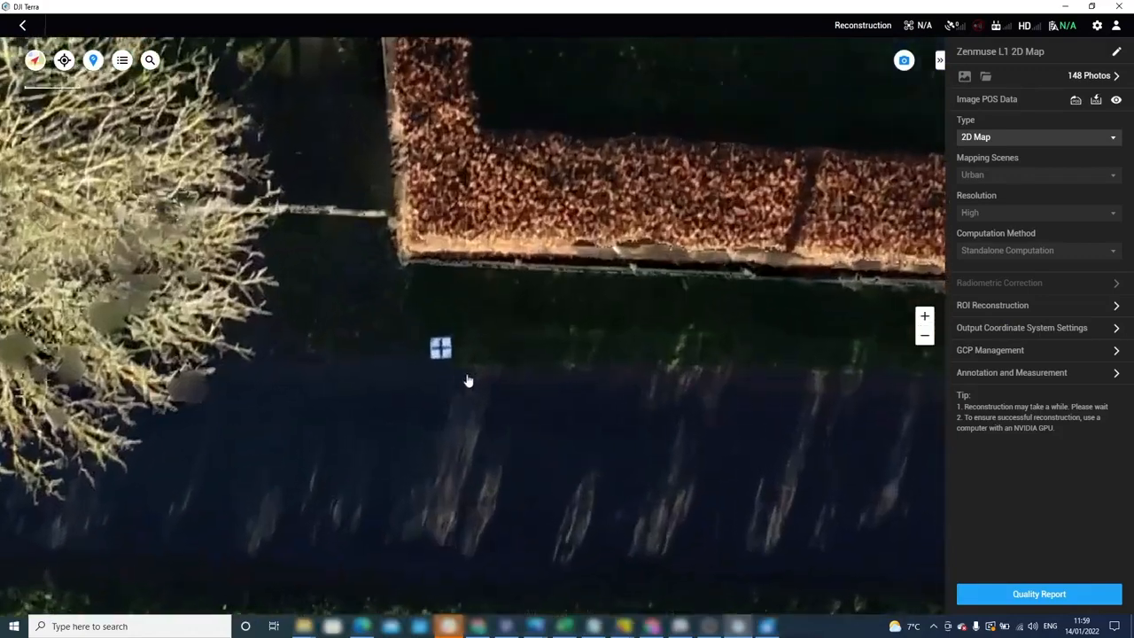
{"action": "left_click_drag", "start_coordinate": [597, 374], "coordinate": [534, 379]}
{"action": "scroll", "coordinate": [513, 376], "scroll_direction": "down", "scroll_amount": 5}
{"action": "scroll", "coordinate": [513, 375], "scroll_direction": "down", "scroll_amount": 10}
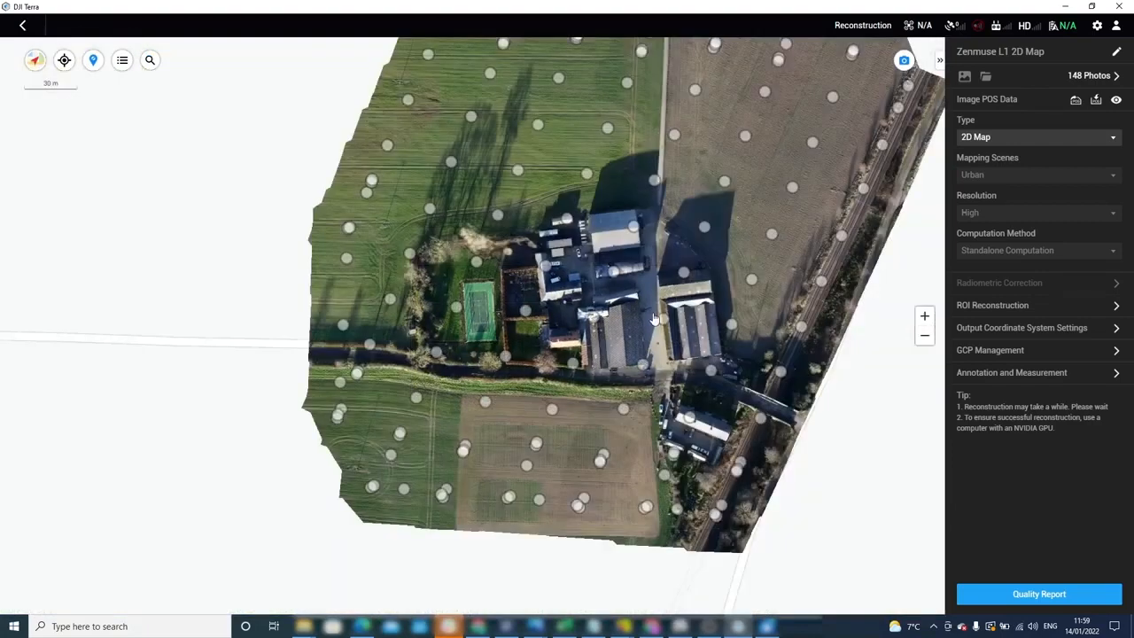
{"action": "left_click_drag", "start_coordinate": [655, 319], "coordinate": [533, 429]}
{"action": "left_click_drag", "start_coordinate": [622, 250], "coordinate": [594, 240]}
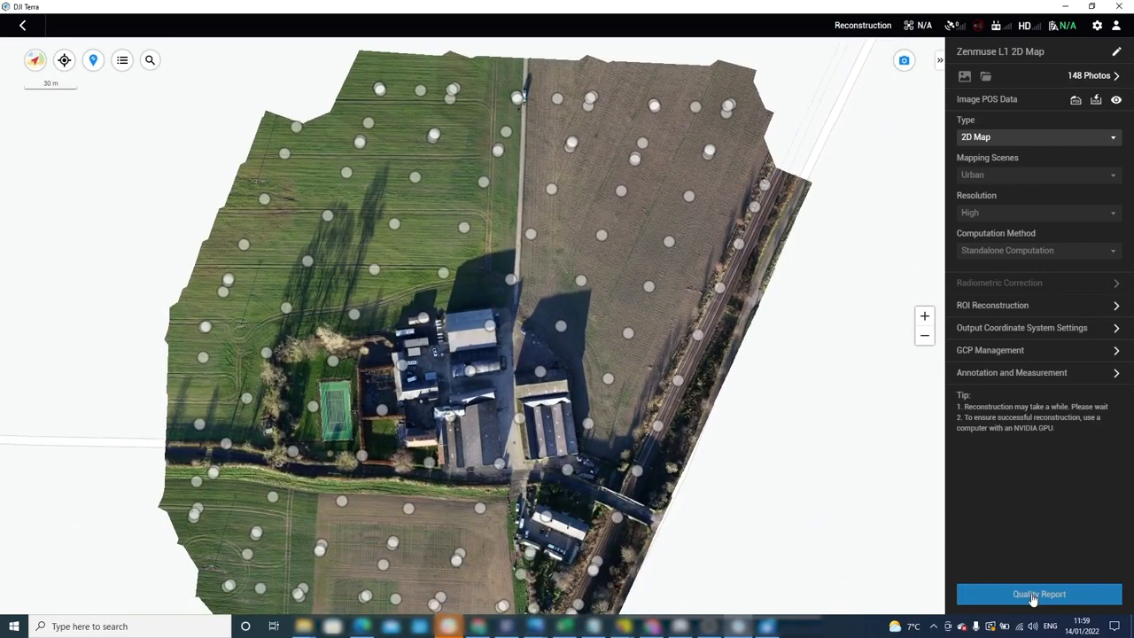
Open the Quality Report in Chrome and scroll through its image, calibration, DSM and overlap sections.
{"action": "left_click", "coordinate": [1033, 597]}
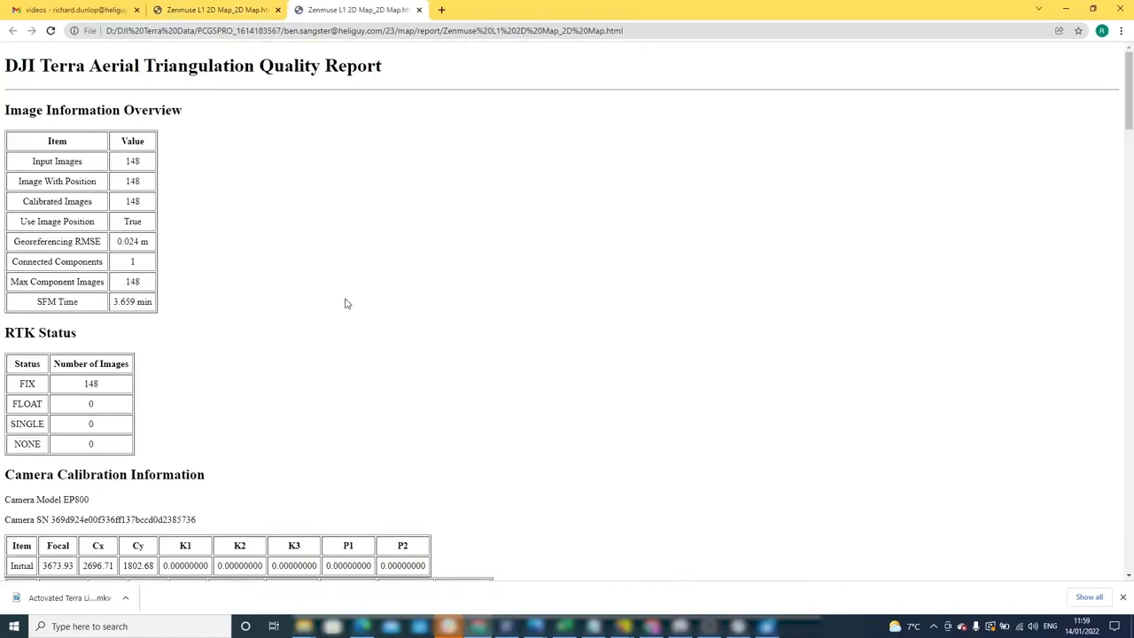
{"action": "scroll", "coordinate": [348, 301], "scroll_direction": "down", "scroll_amount": 1}
{"action": "scroll", "coordinate": [348, 302], "scroll_direction": "down", "scroll_amount": 7}
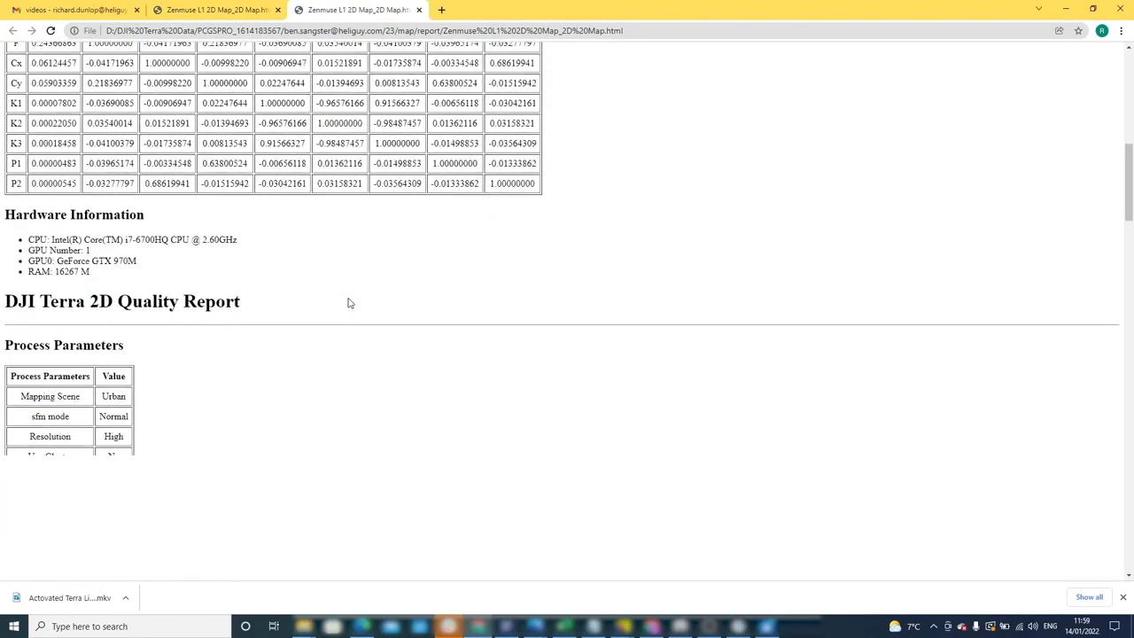
{"action": "scroll", "coordinate": [348, 304], "scroll_direction": "down", "scroll_amount": 4}
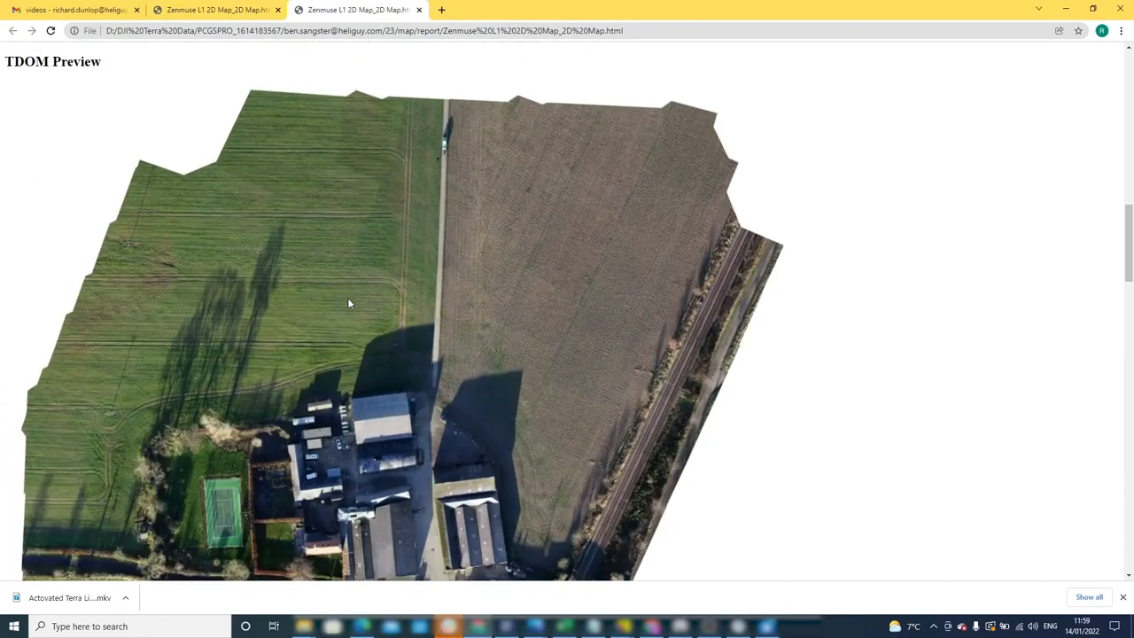
{"action": "scroll", "coordinate": [348, 304], "scroll_direction": "down", "scroll_amount": 5}
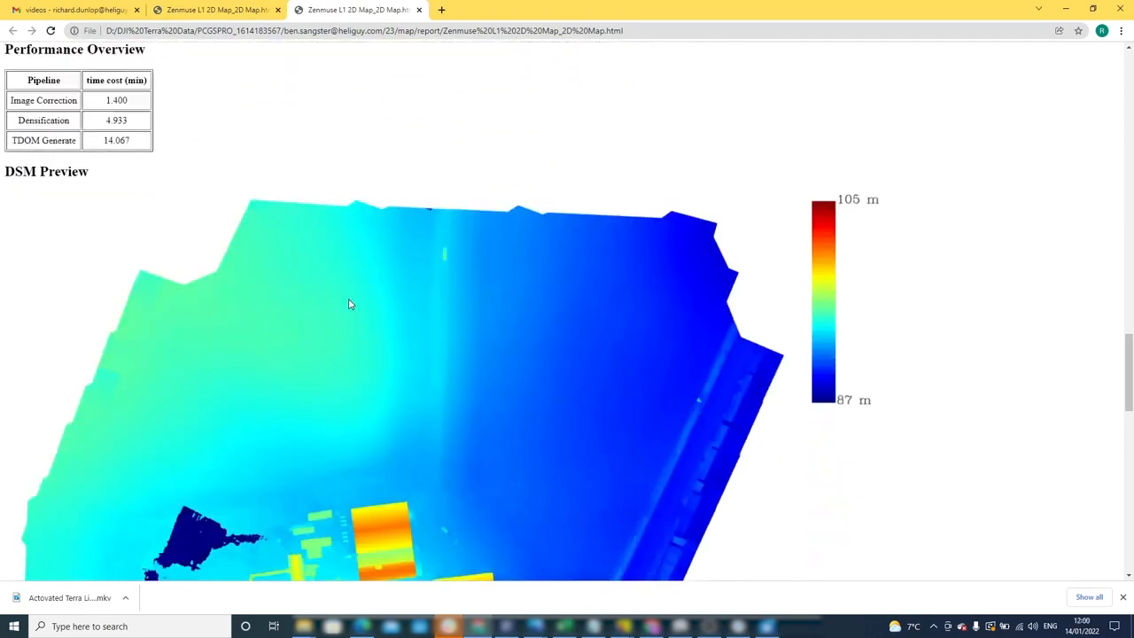
{"action": "scroll", "coordinate": [349, 305], "scroll_direction": "down", "scroll_amount": 5}
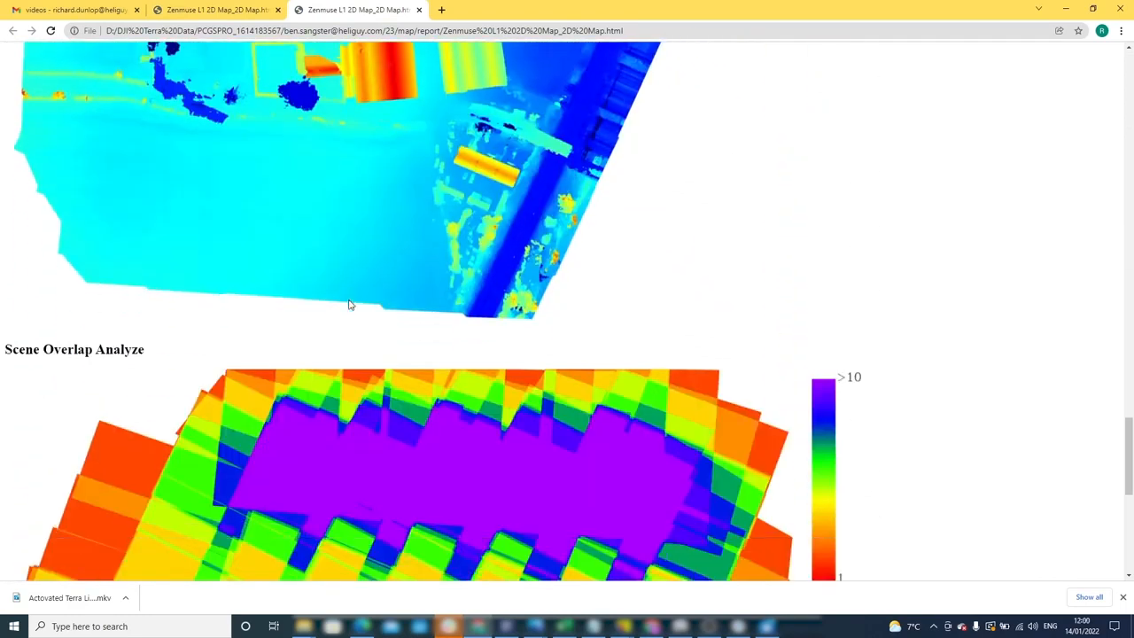
{"action": "scroll", "coordinate": [348, 304], "scroll_direction": "down", "scroll_amount": 1}
{"action": "scroll", "coordinate": [349, 304], "scroll_direction": "up", "scroll_amount": 6}
{"action": "scroll", "coordinate": [349, 303], "scroll_direction": "up", "scroll_amount": 3}
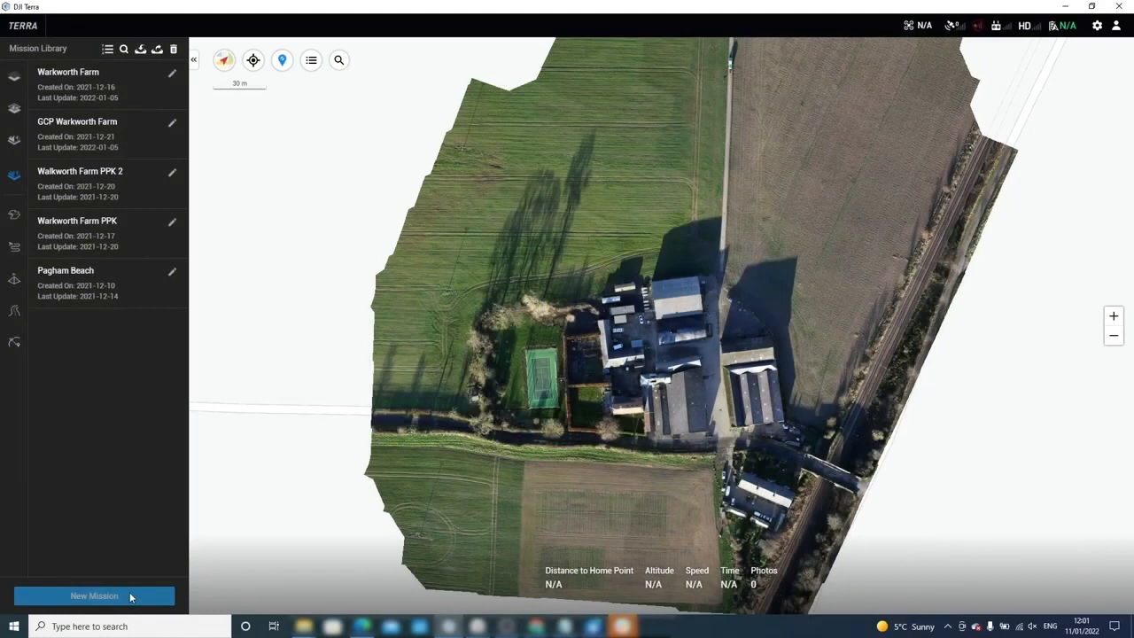
Create a LiDAR Point Cloud Processing mission named 'Zenmuse L1 LiDAR Processing'.
{"action": "left_click", "coordinate": [131, 596]}
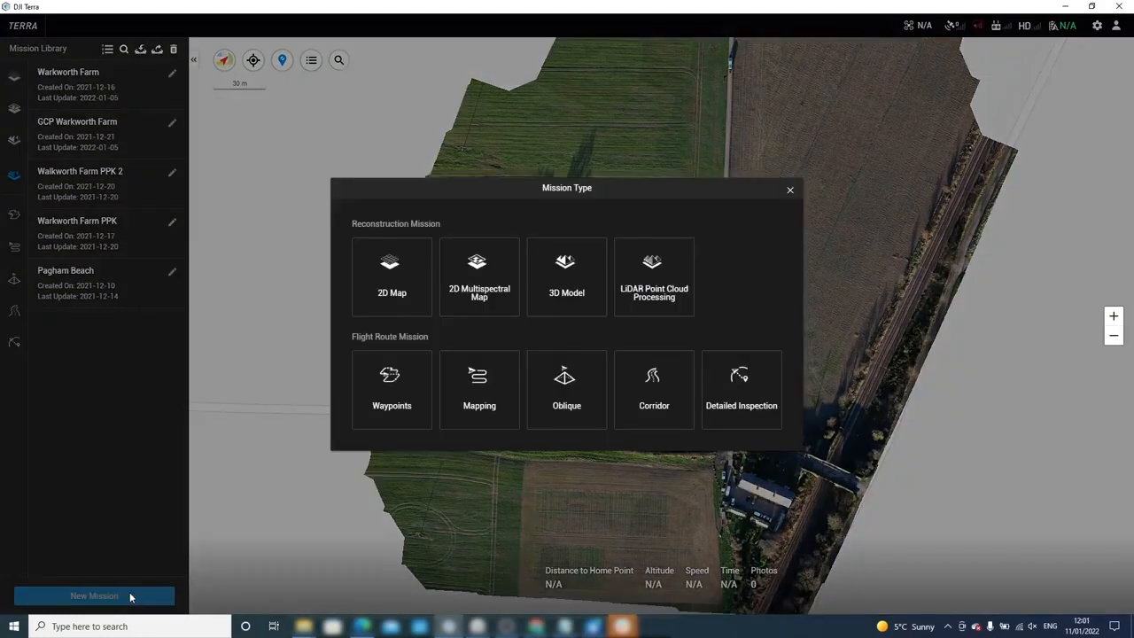
{"action": "left_click", "coordinate": [628, 284]}
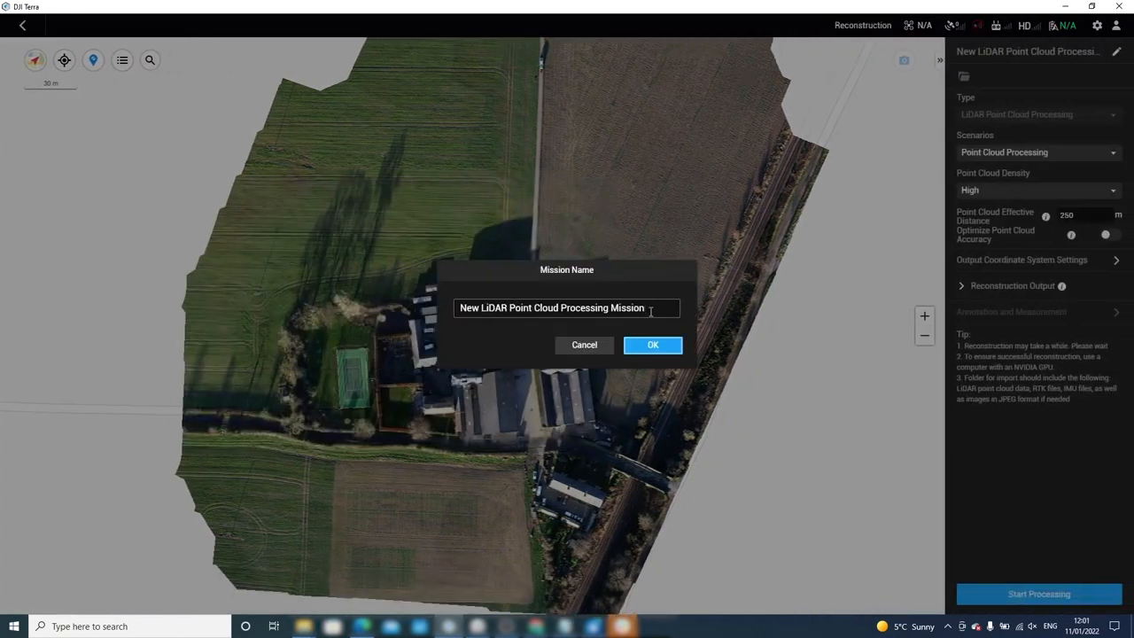
{"action": "left_click_drag", "start_coordinate": [651, 311], "coordinate": [434, 347]}
{"action": "key", "text": "BackSpace"}
{"action": "type", "text": "Zenmuse L1 LiDAR Processing"}
{"action": "left_click", "coordinate": [651, 348]}
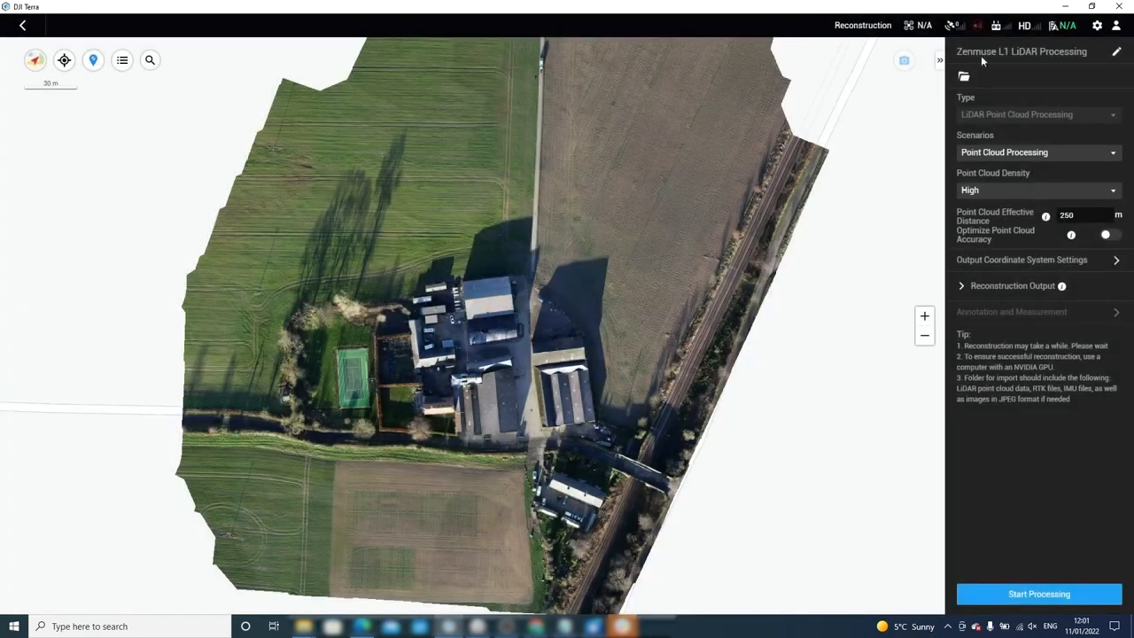
Load the RTK2 data folder from Data > Zenmuse L1 Raw Data into the mission.
{"action": "left_click", "coordinate": [964, 77]}
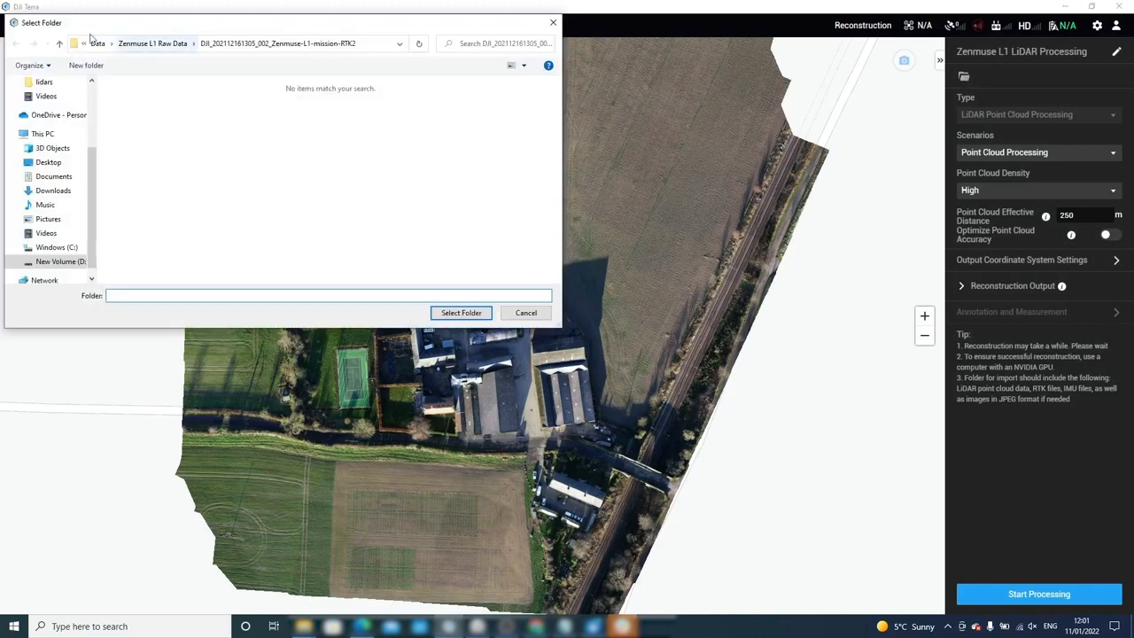
{"action": "left_click", "coordinate": [96, 44]}
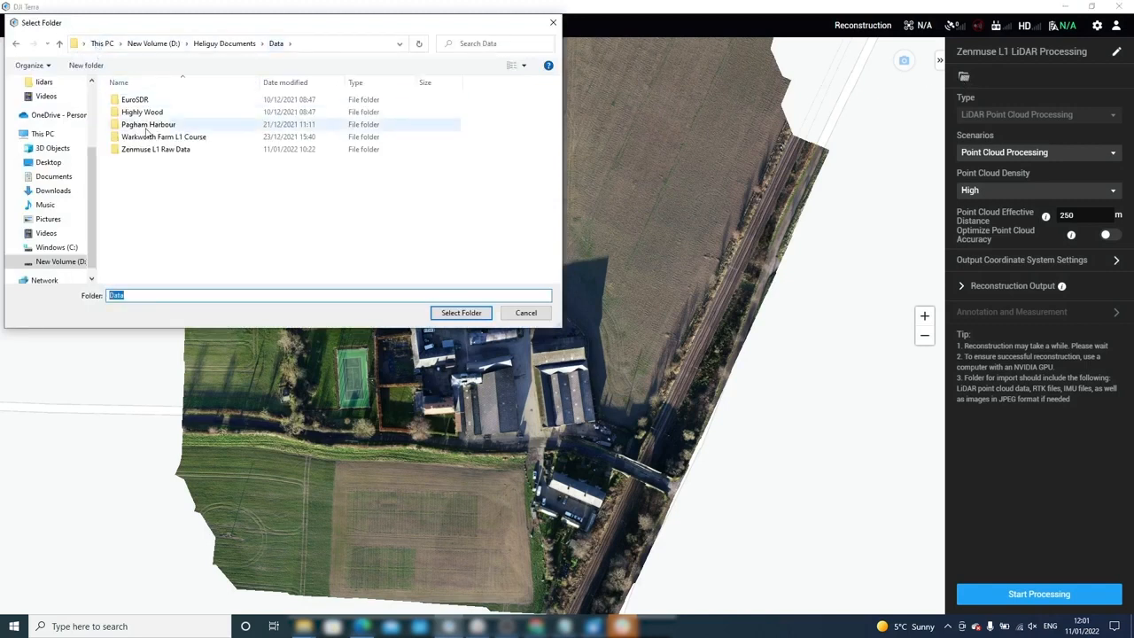
{"action": "left_click", "coordinate": [164, 150]}
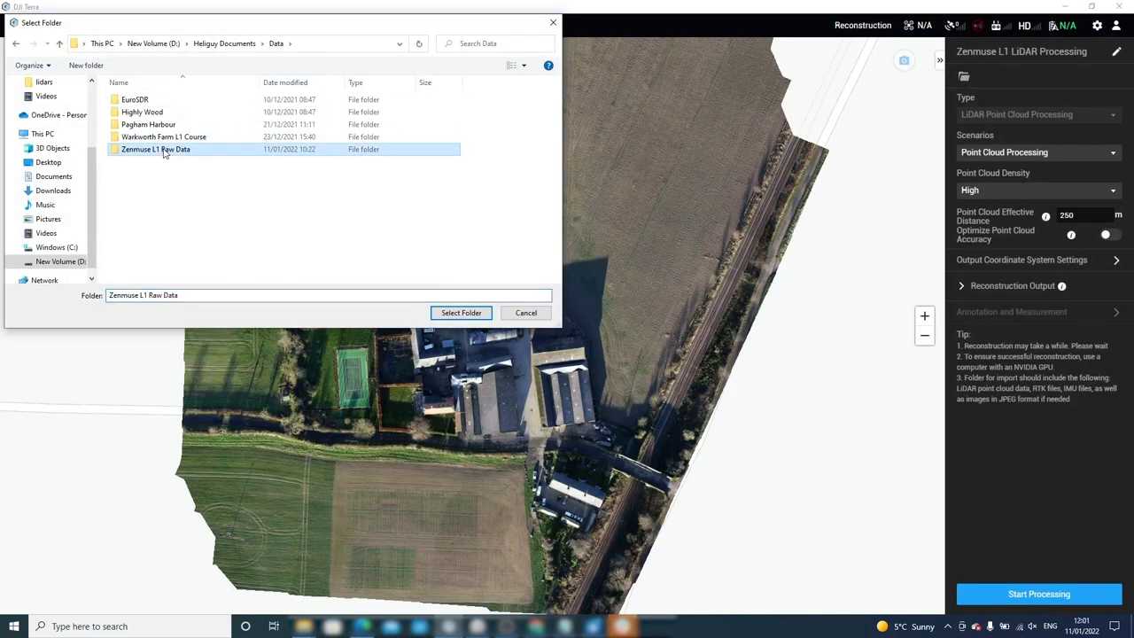
{"action": "double_click", "coordinate": [164, 150]}
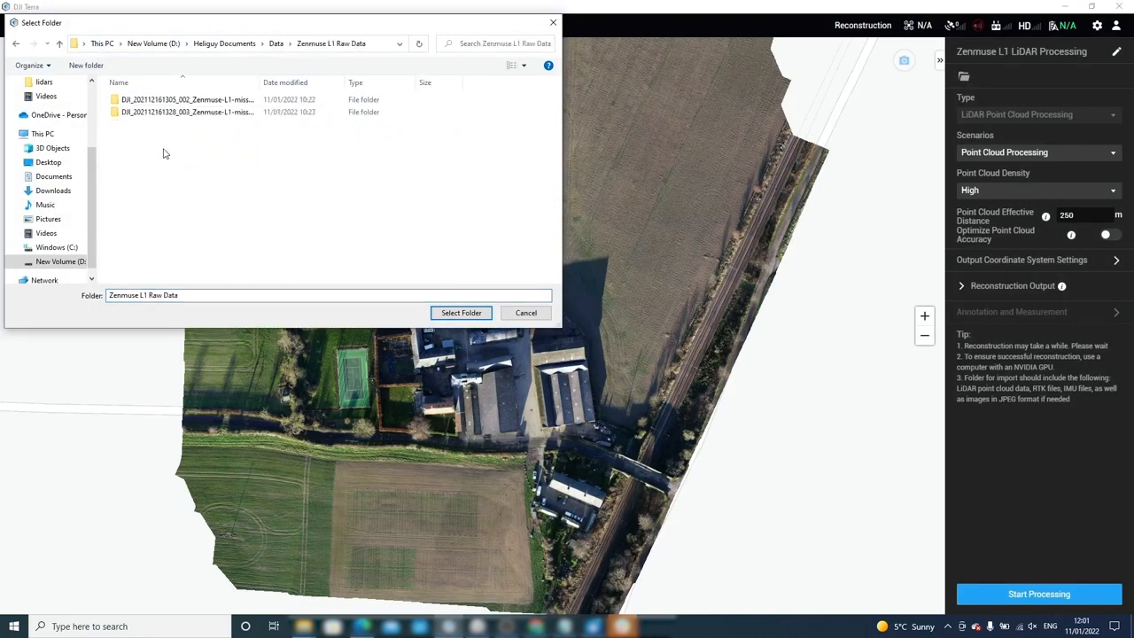
{"action": "left_click", "coordinate": [171, 100]}
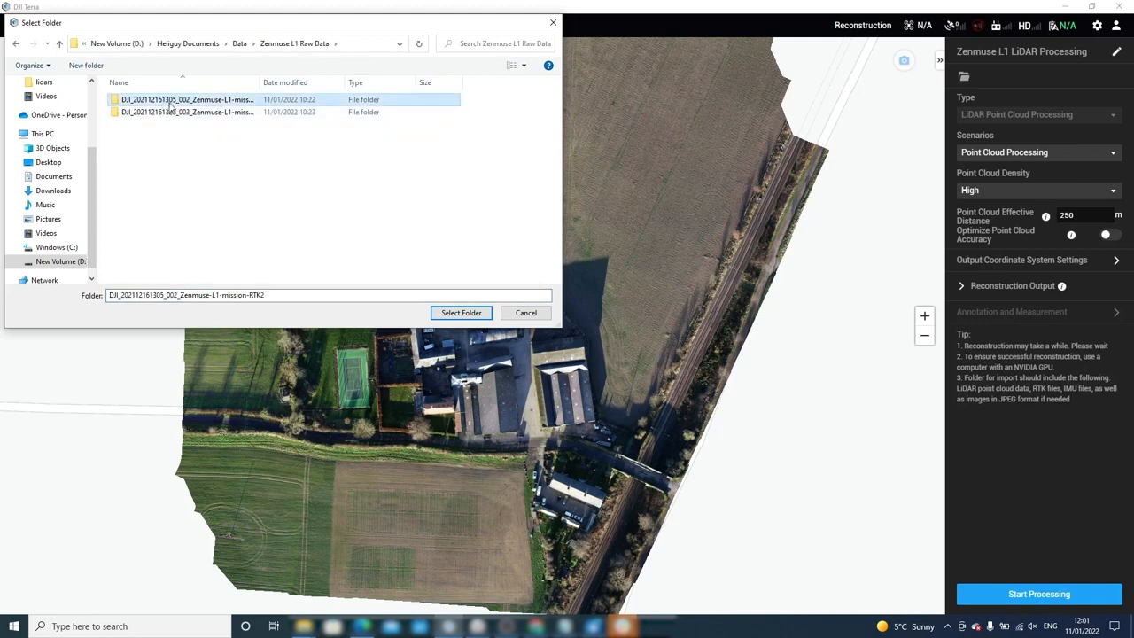
{"action": "left_click", "coordinate": [461, 313]}
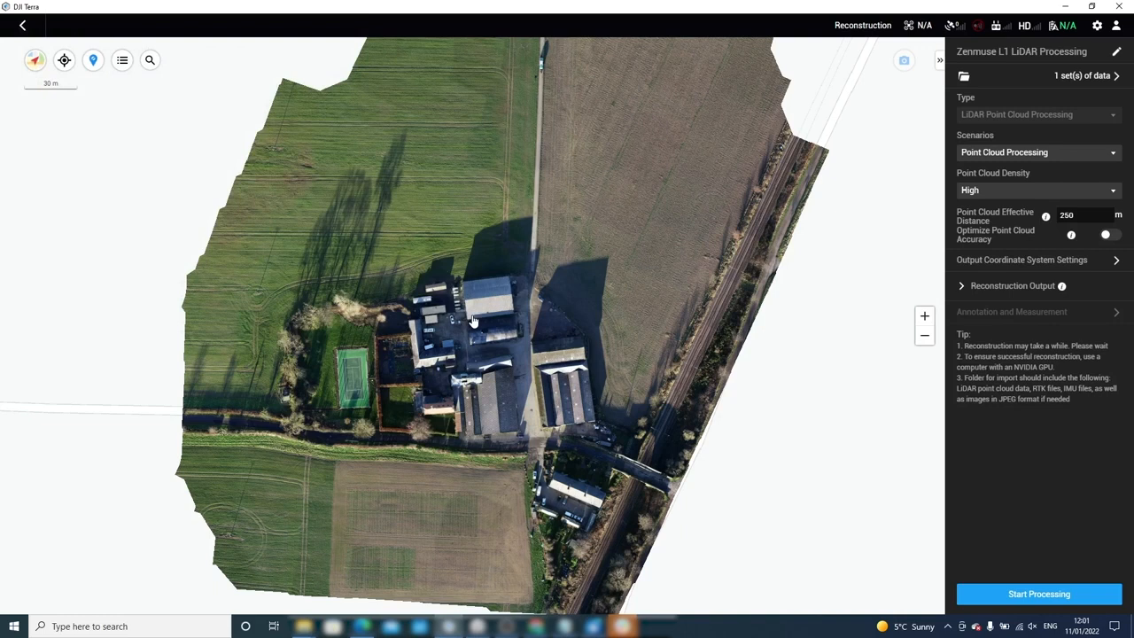
Keep the Point Cloud Processing scenario at High density and enable Optimize Point Cloud Accuracy.
{"action": "left_click", "coordinate": [1054, 152]}
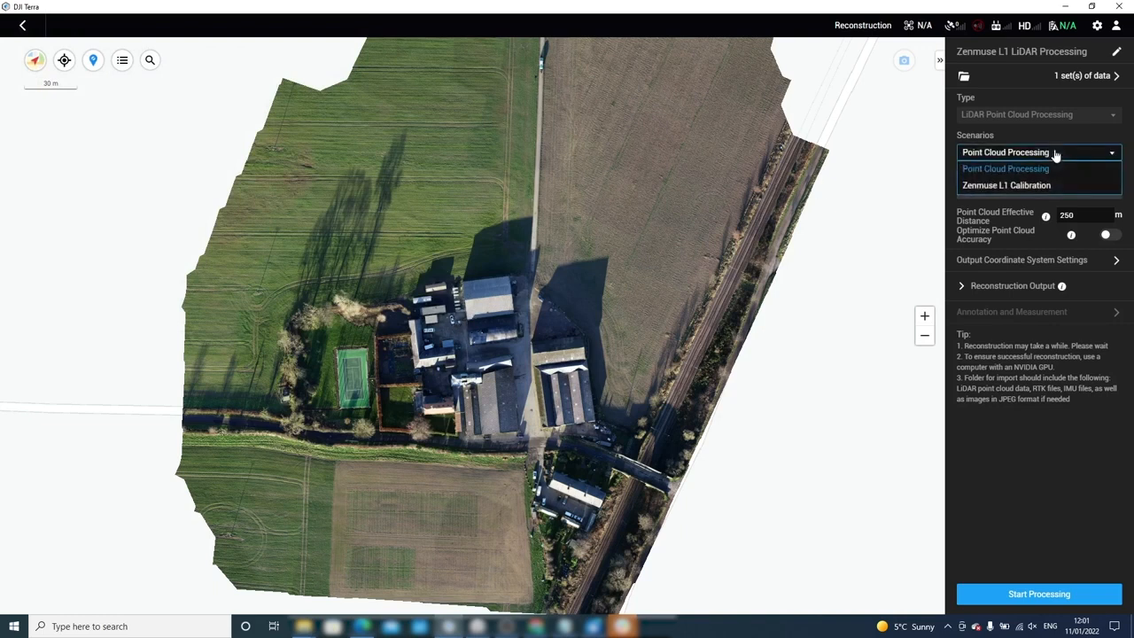
{"action": "left_click", "coordinate": [1054, 153]}
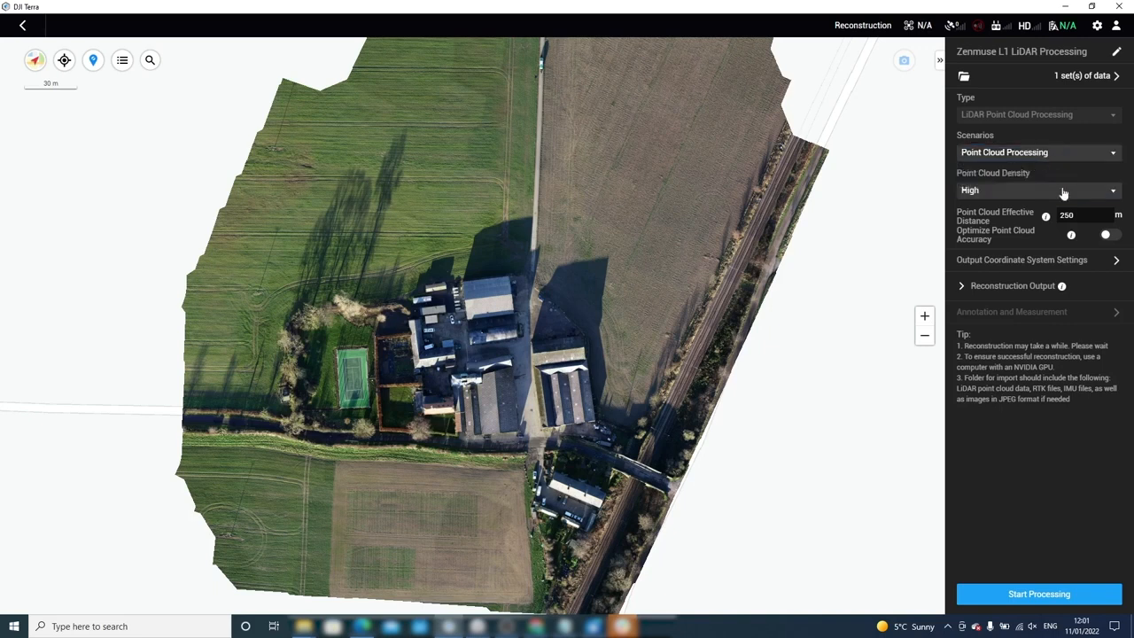
{"action": "left_click", "coordinate": [1063, 191]}
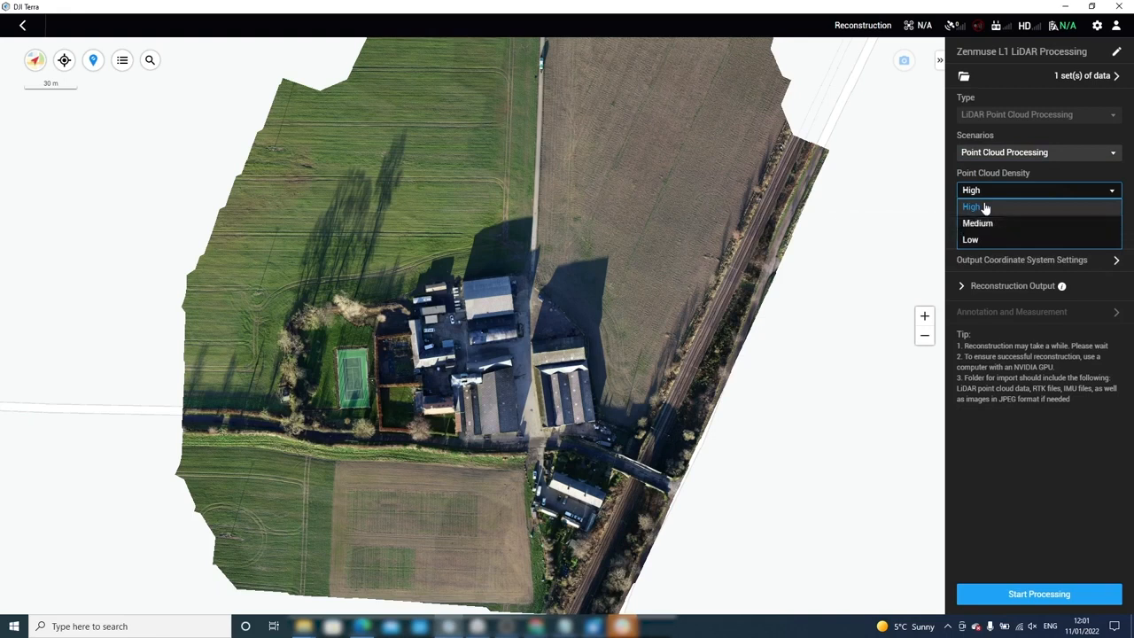
{"action": "left_click", "coordinate": [983, 205]}
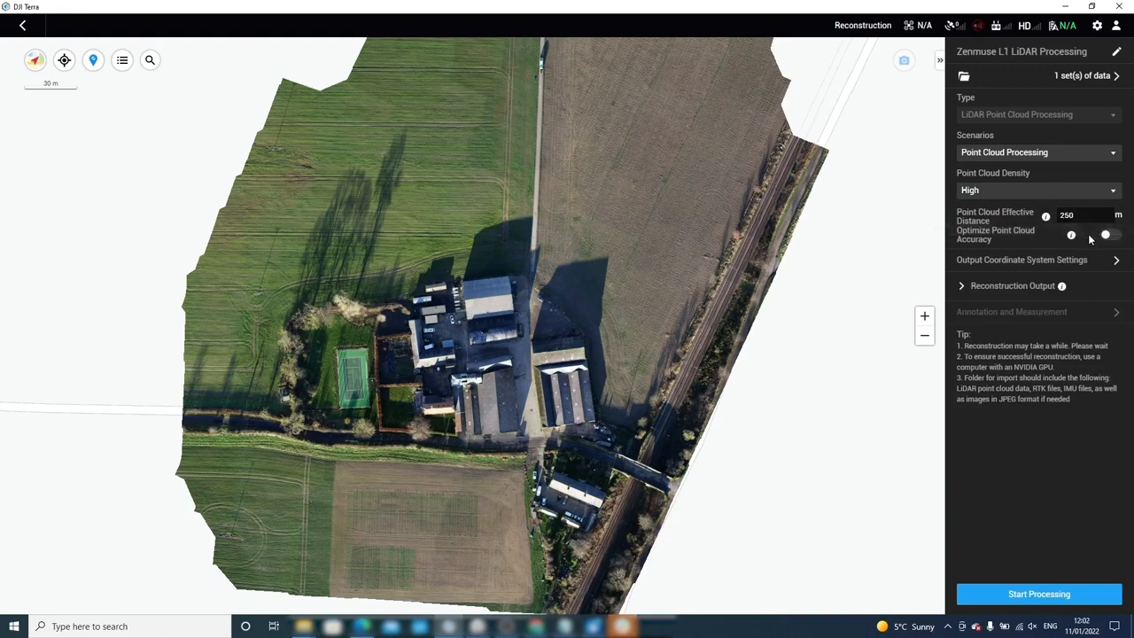
{"action": "left_click", "coordinate": [1108, 237]}
{"action": "left_click", "coordinate": [1116, 264]}
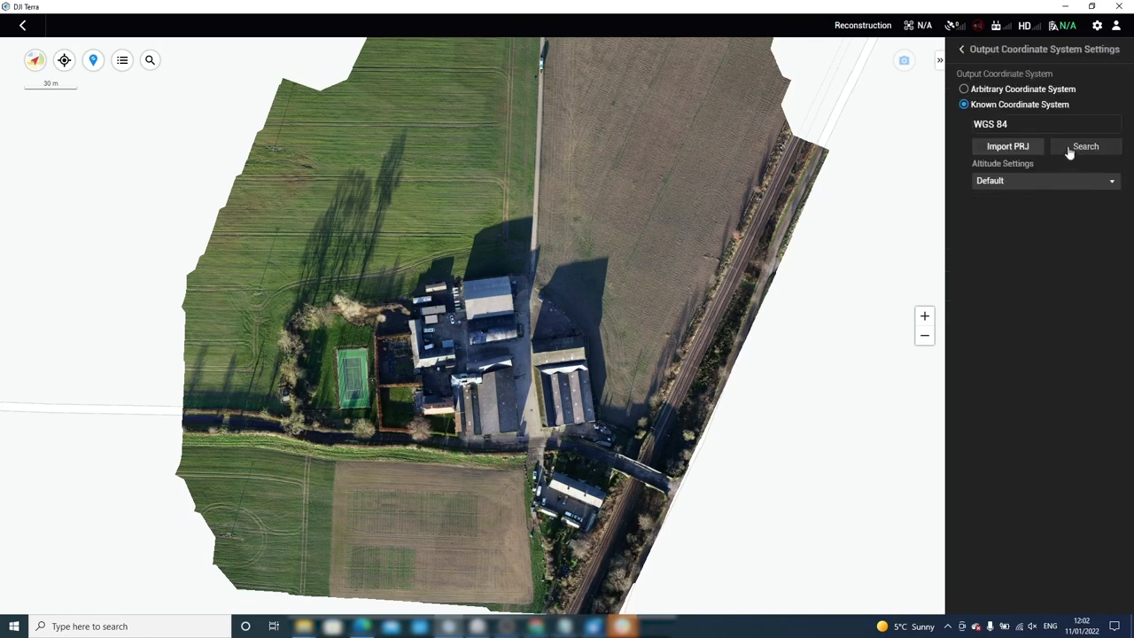
{"action": "left_click", "coordinate": [1069, 151]}
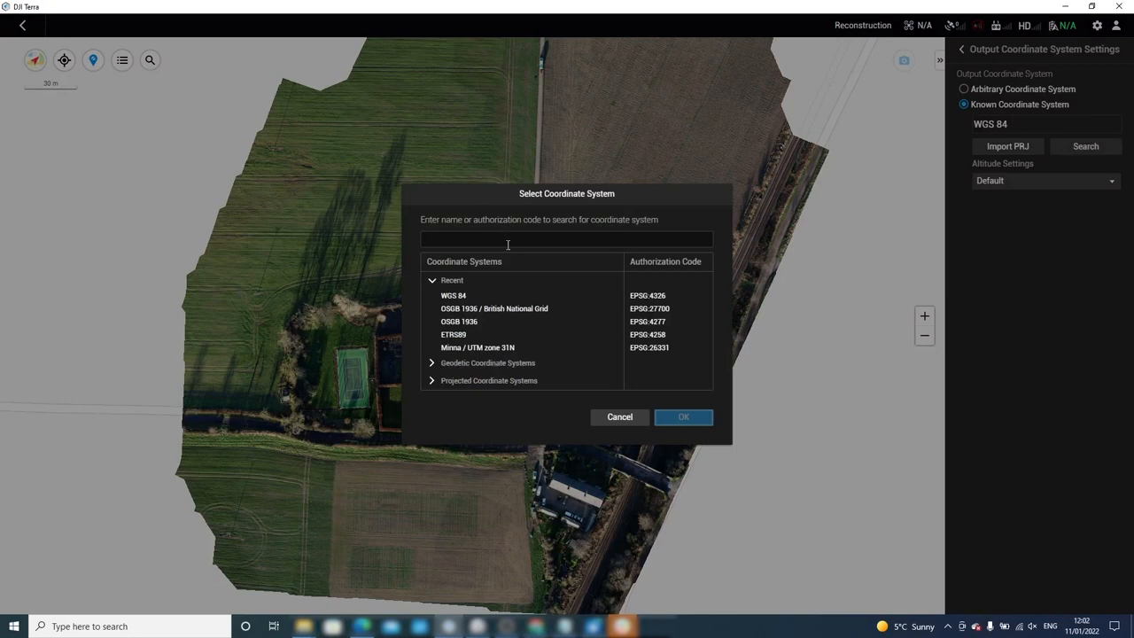
{"action": "type", "text": "wgs"}
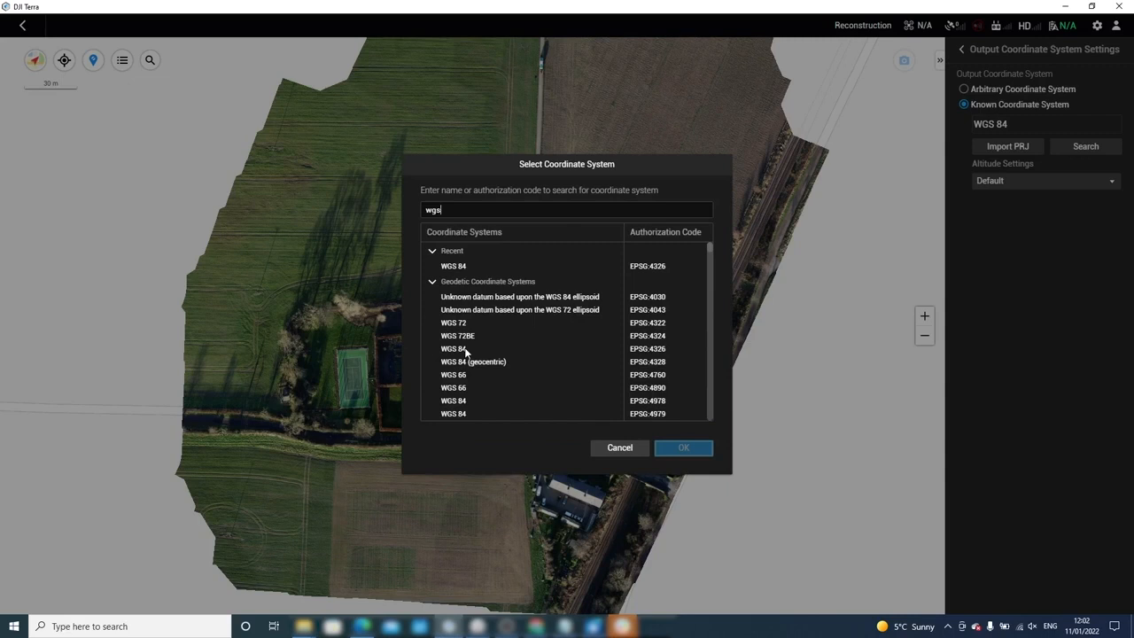
{"action": "double_click", "coordinate": [465, 349]}
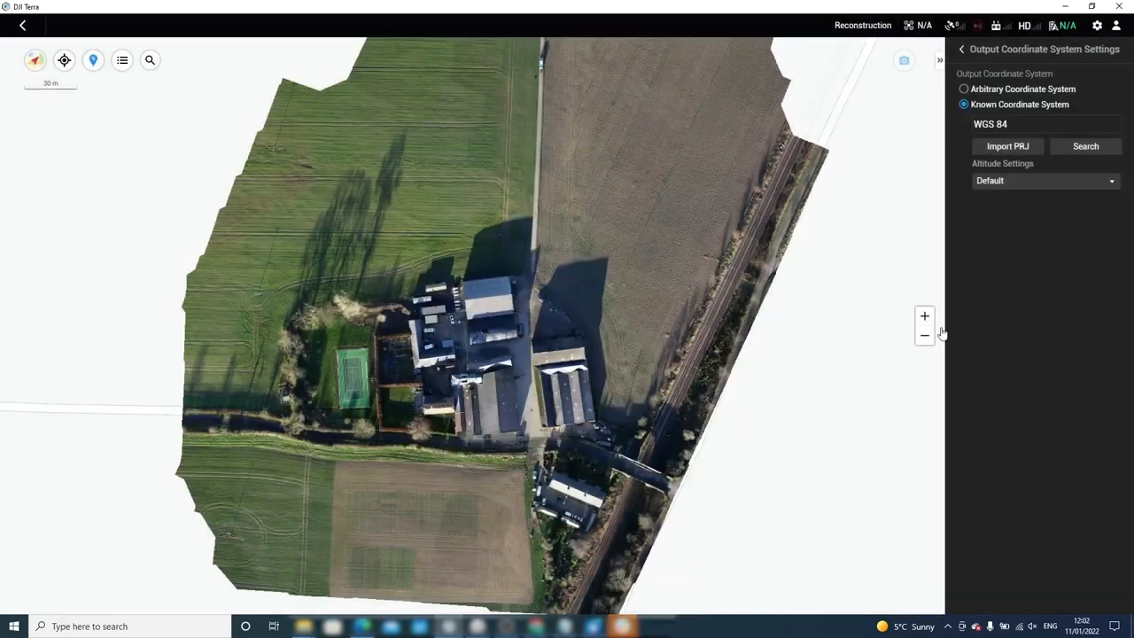
{"action": "left_click", "coordinate": [1016, 183]}
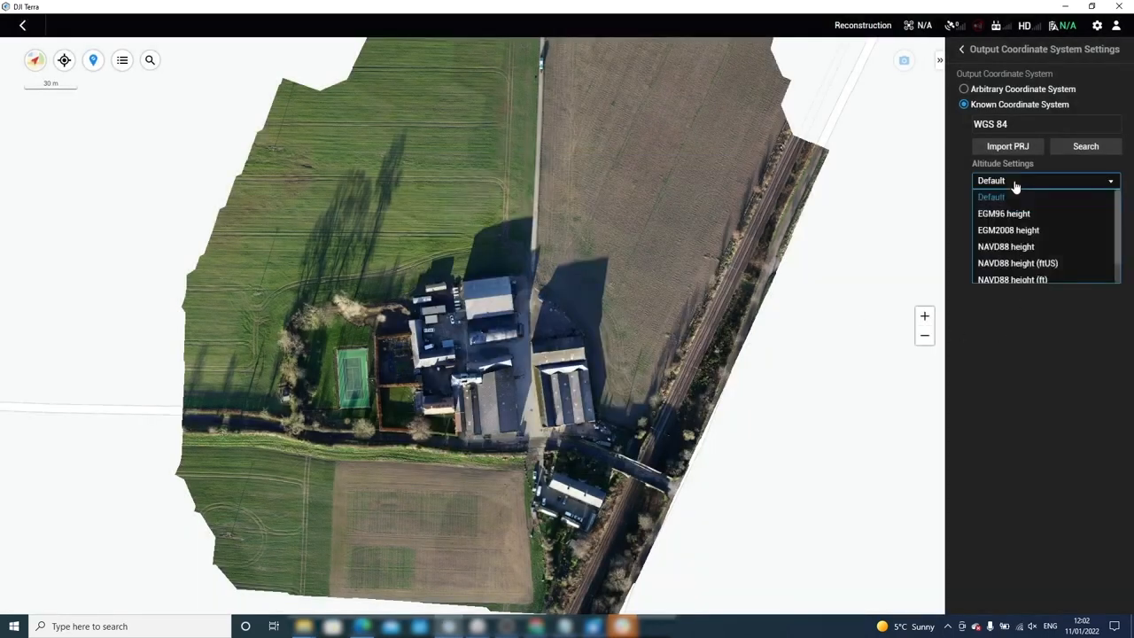
{"action": "left_click", "coordinate": [1016, 182]}
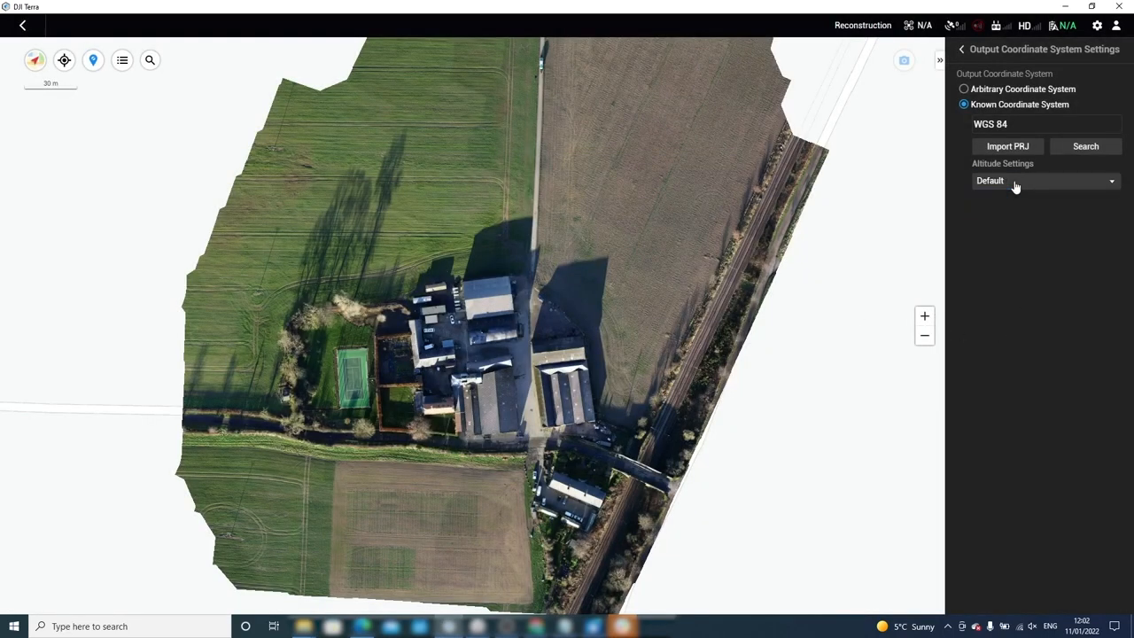
{"action": "left_click", "coordinate": [961, 50]}
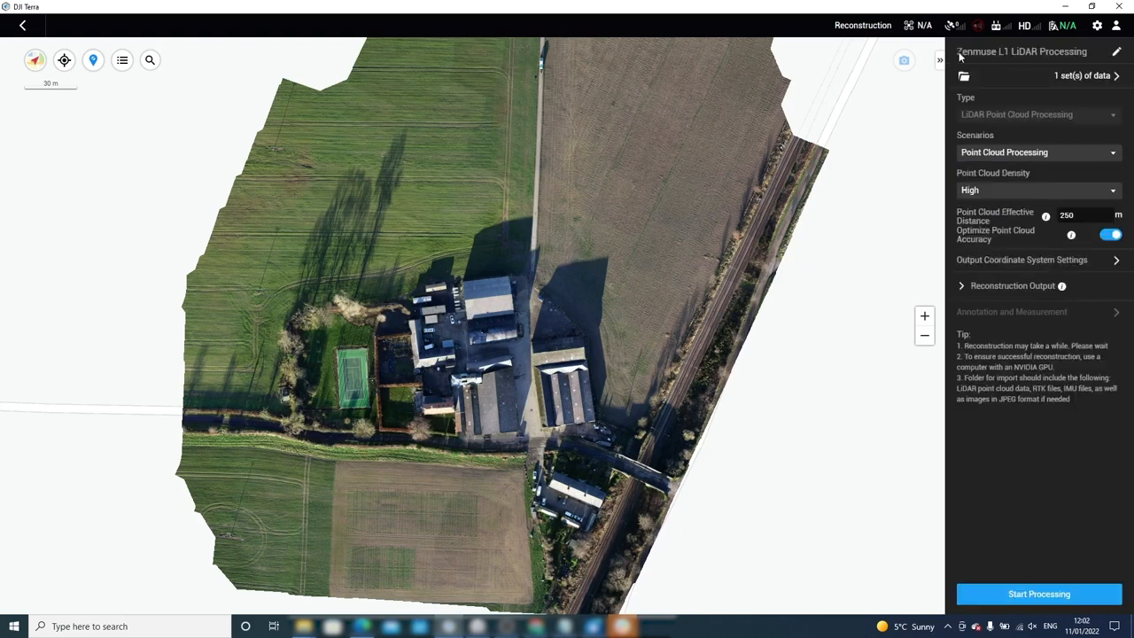
Confirm PNTS and LAS output formats are ticked and start processing the LiDAR point cloud.
{"action": "left_click", "coordinate": [962, 289]}
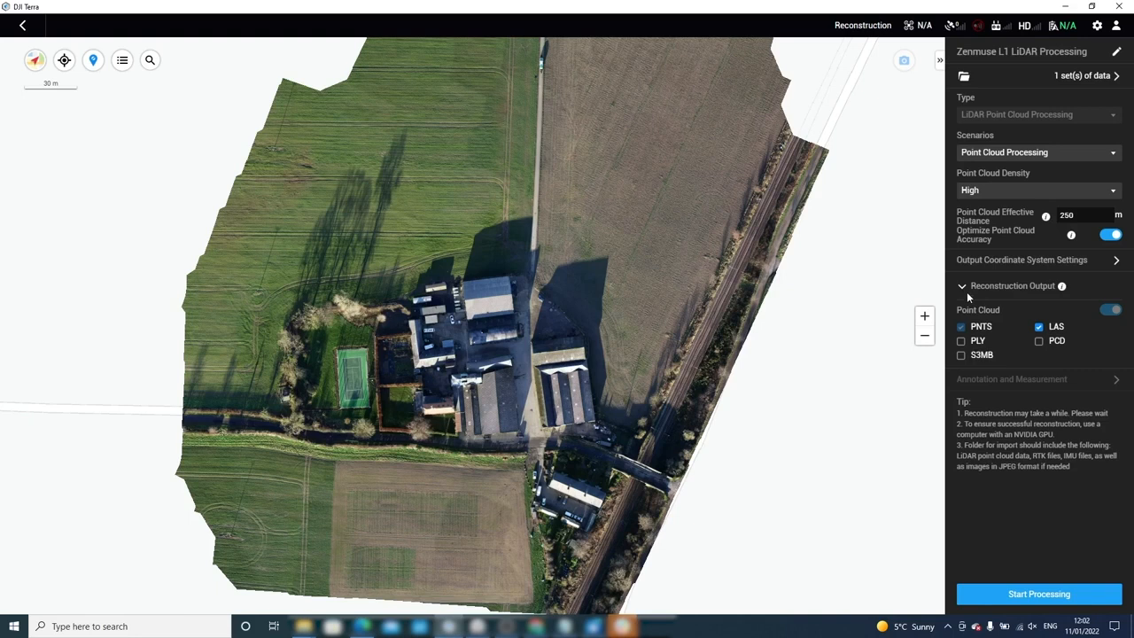
{"action": "left_click", "coordinate": [965, 289]}
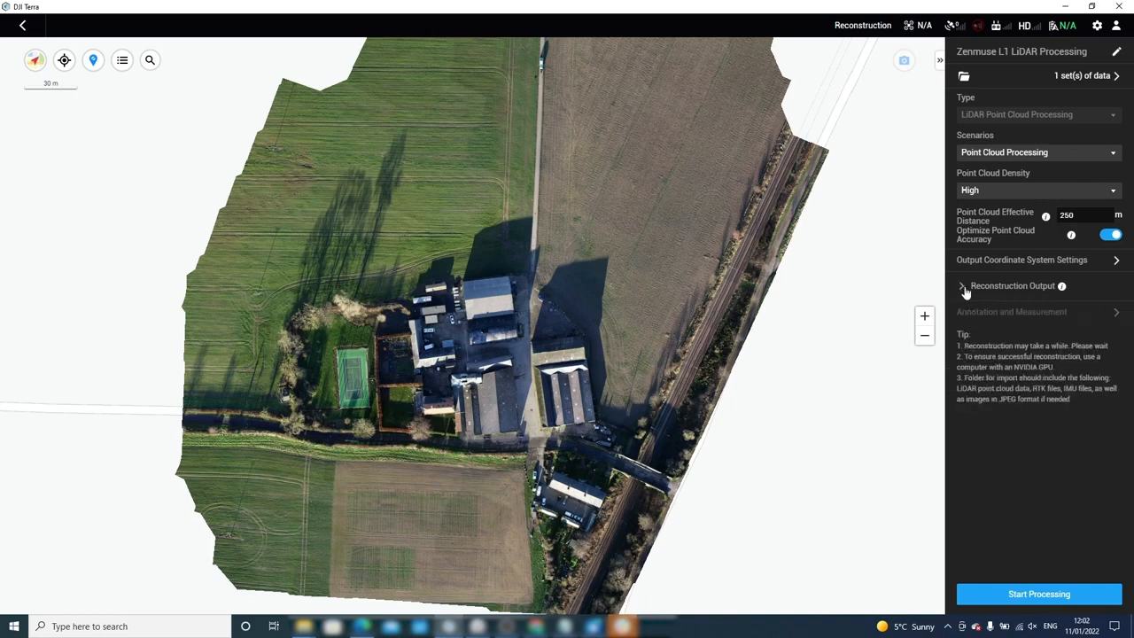
{"action": "left_click", "coordinate": [1050, 594]}
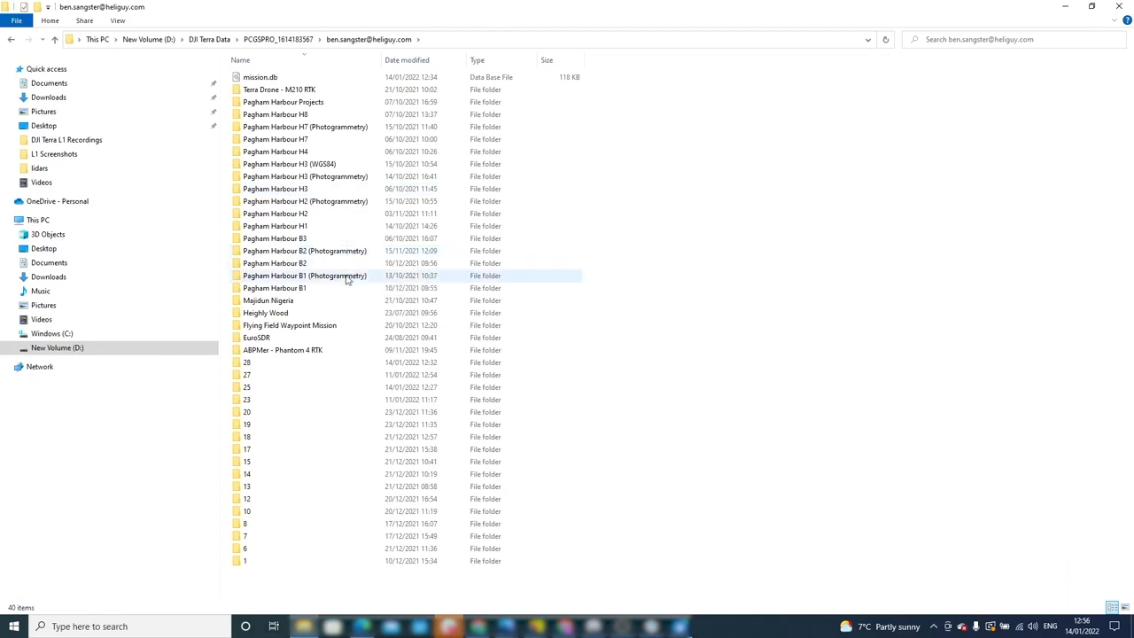
Check the LAS file in project 25's lidars > terra_las folder, then open the DJI smrmsg text logs in Notepad.
{"action": "left_click", "coordinate": [321, 392]}
{"action": "double_click", "coordinate": [322, 397]}
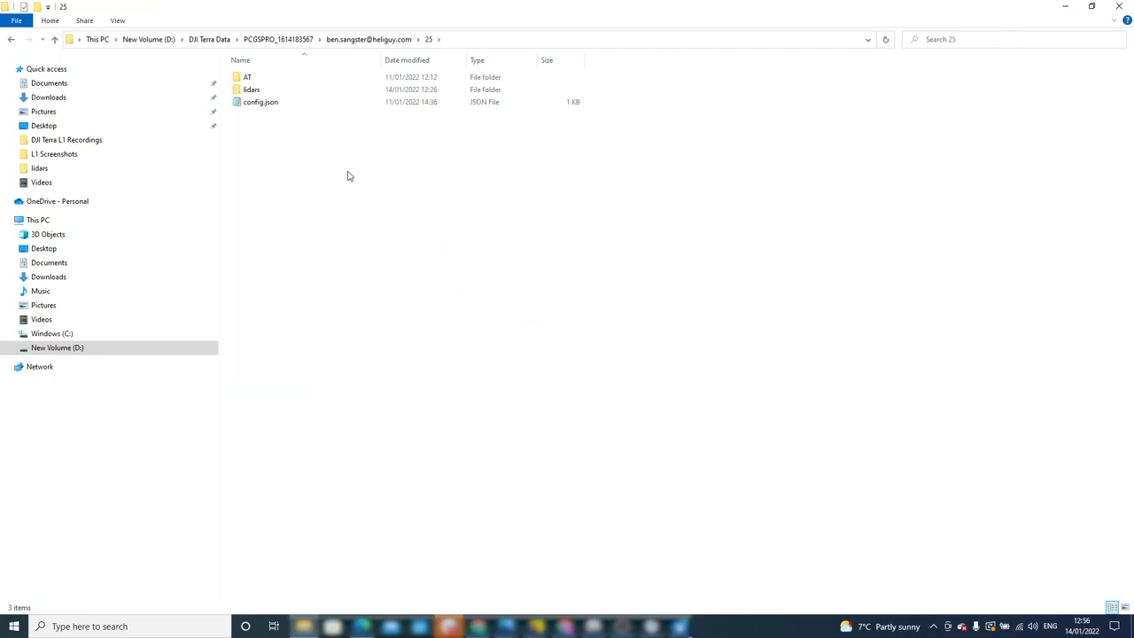
{"action": "double_click", "coordinate": [255, 89]}
{"action": "double_click", "coordinate": [275, 103]}
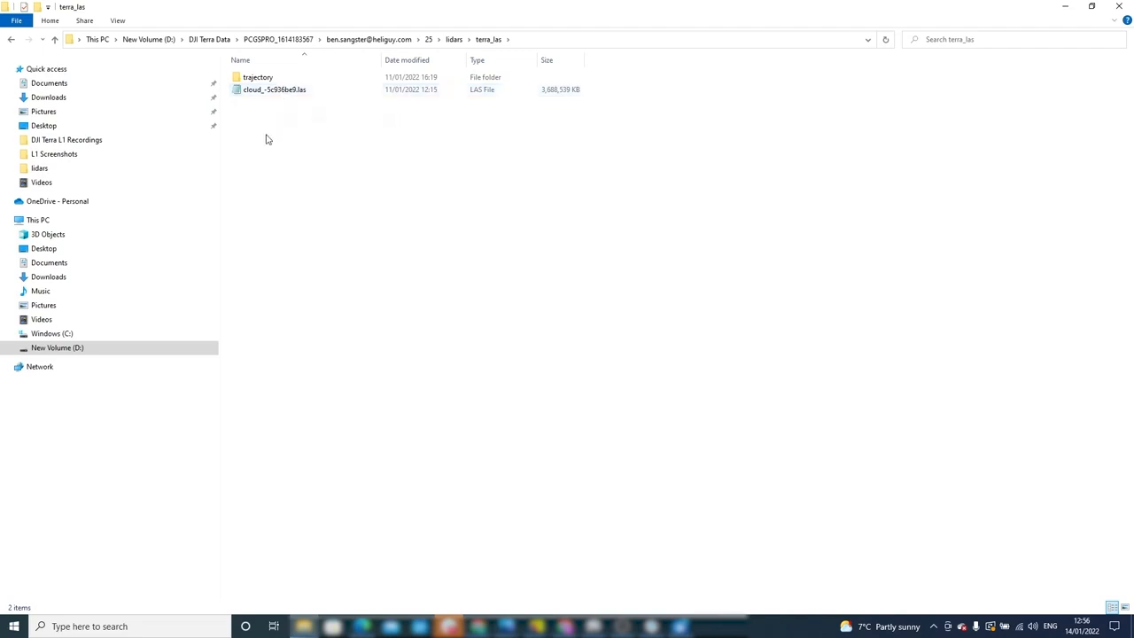
{"action": "left_click", "coordinate": [10, 39]}
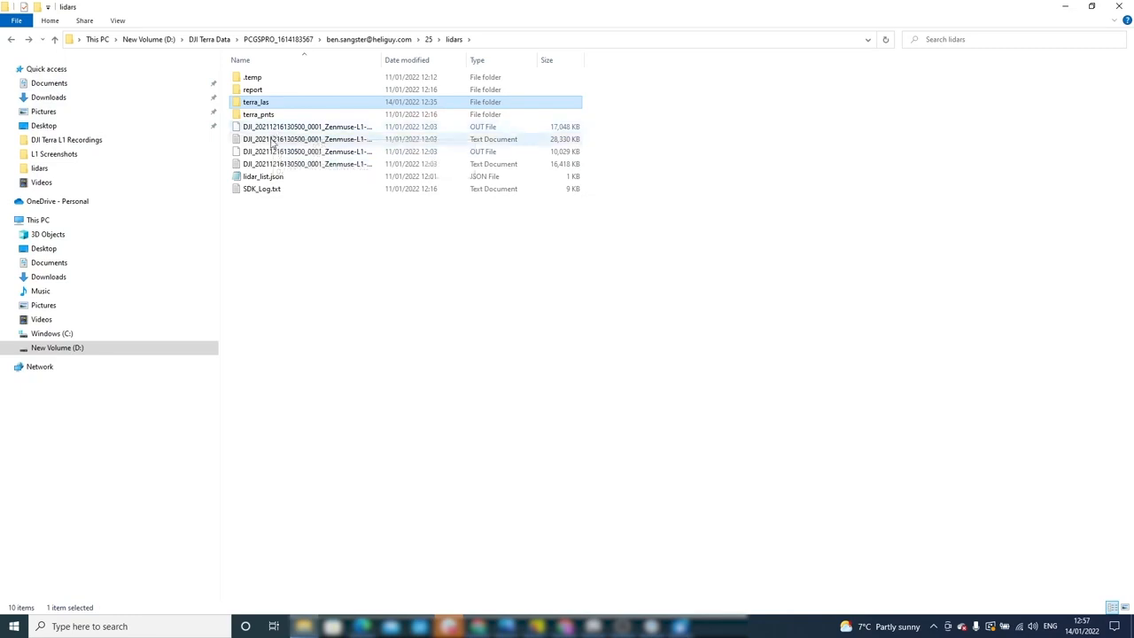
{"action": "double_click", "coordinate": [270, 139]}
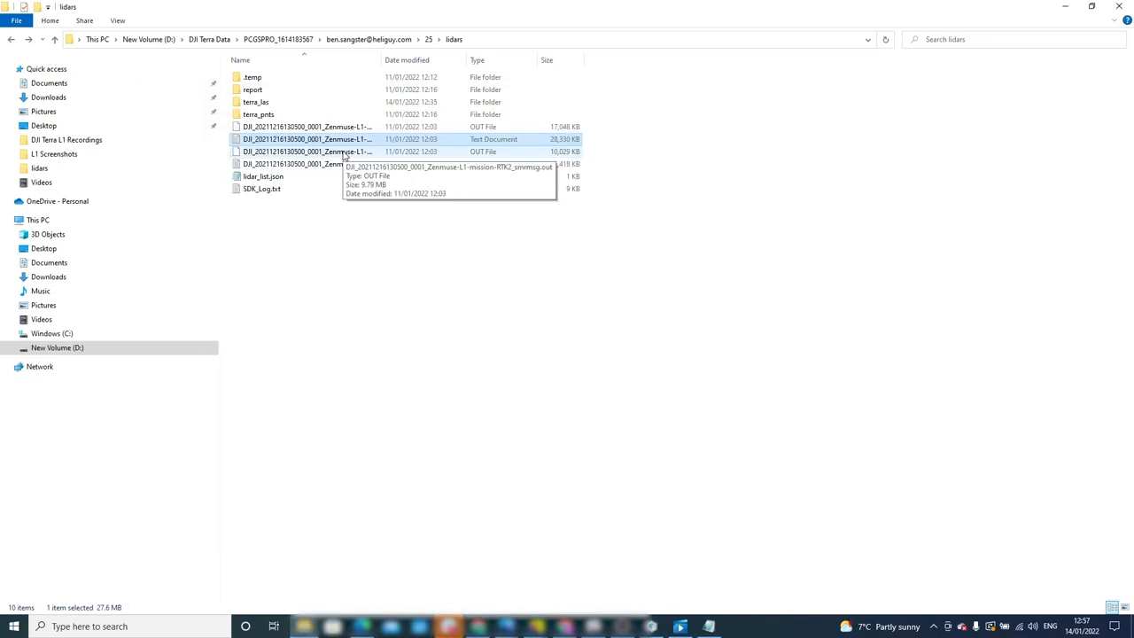
{"action": "double_click", "coordinate": [331, 165]}
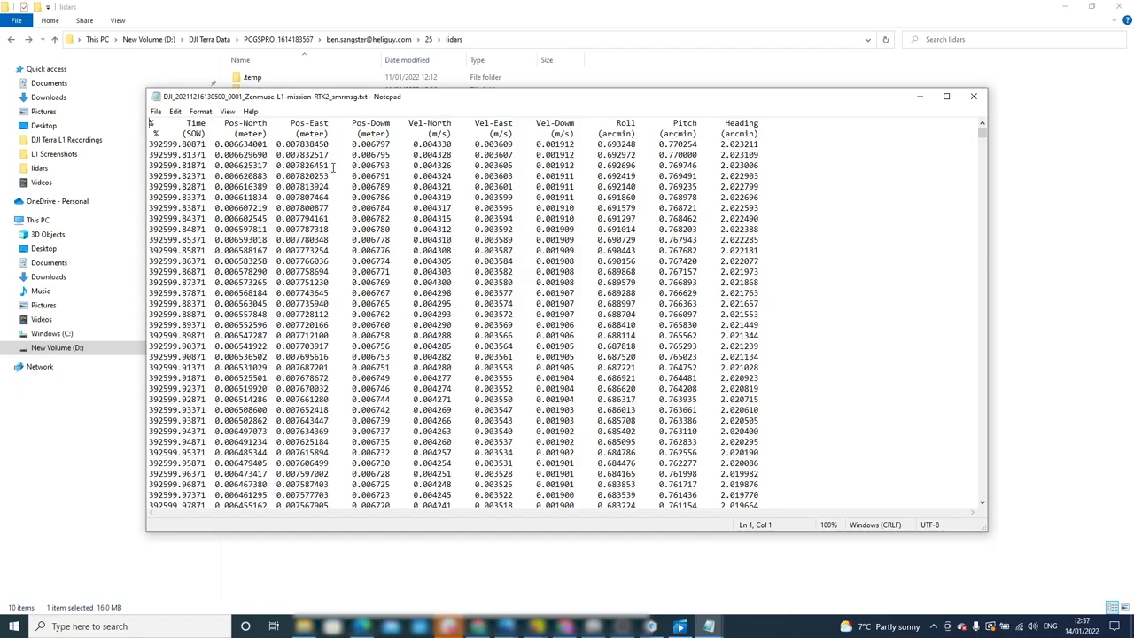
Scroll through the smrmsg log's time, position, velocity and roll, pitch, heading rows.
{"action": "scroll", "coordinate": [333, 167], "scroll_direction": "down", "scroll_amount": 5}
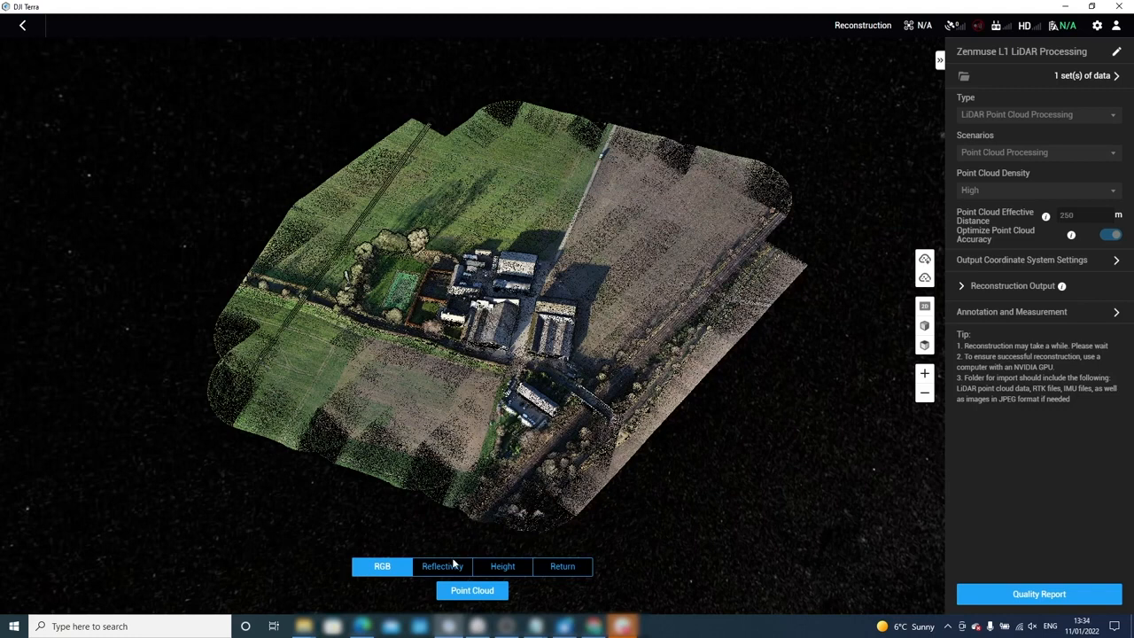
Preview the farm point cloud by Reflectivity, then colour it by Height on the 89–115 scale.
{"action": "left_click", "coordinate": [454, 568]}
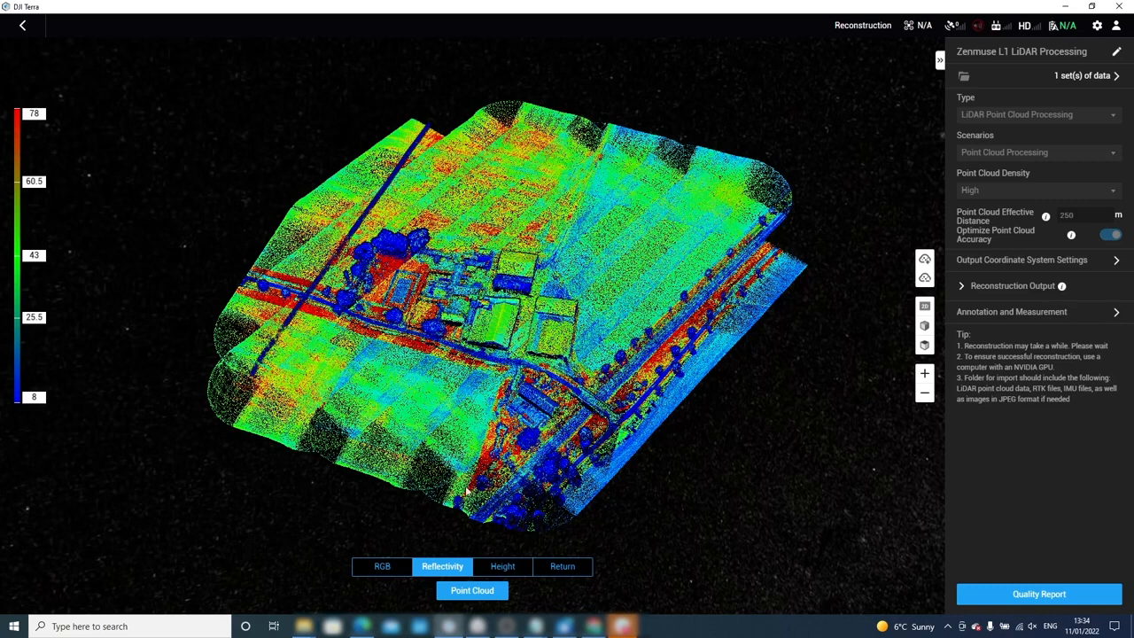
{"action": "left_click", "coordinate": [501, 567]}
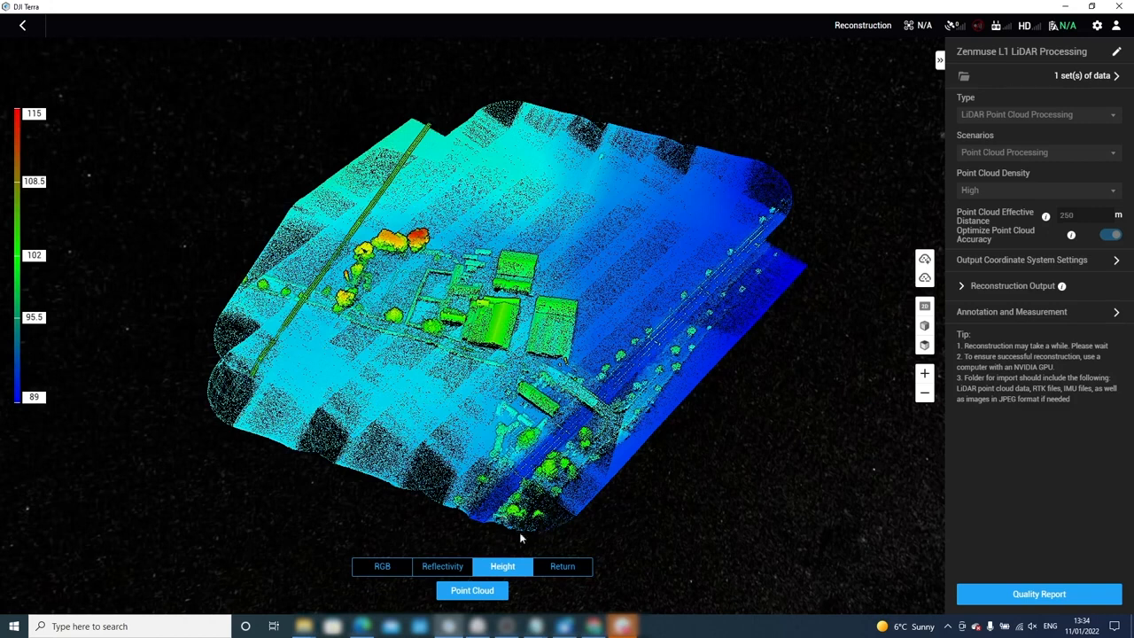
Colour the farm point cloud by return number, showing first returns blue and second returns red.
{"action": "left_click", "coordinate": [560, 568]}
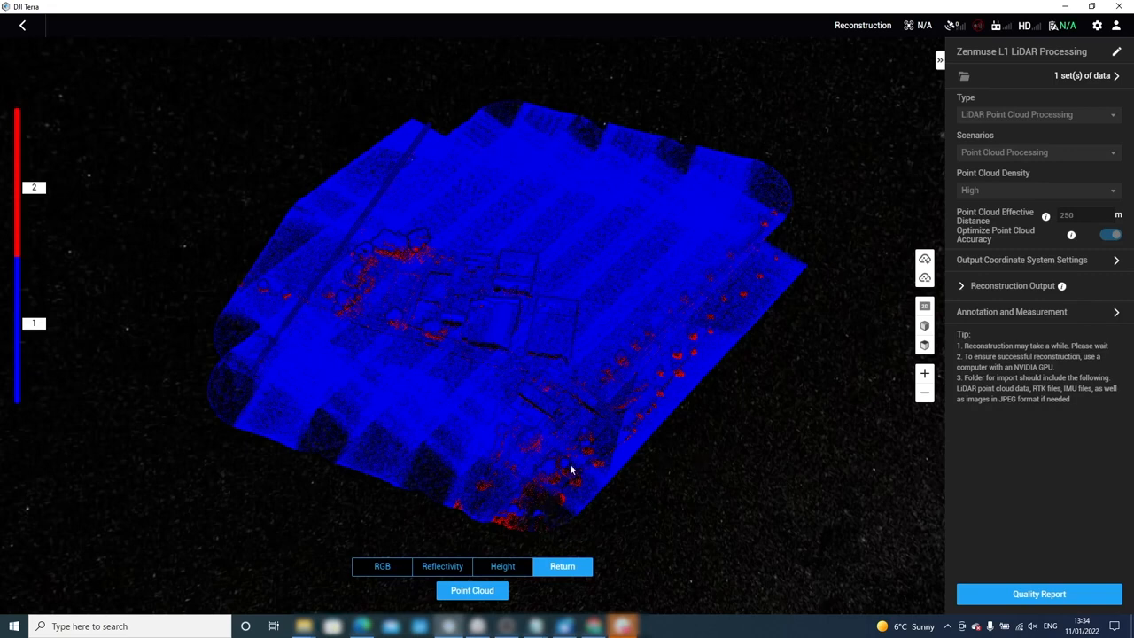
Restore natural RGB colours and switch between overhead and tilted 3D views of the site.
{"action": "left_click", "coordinate": [382, 566]}
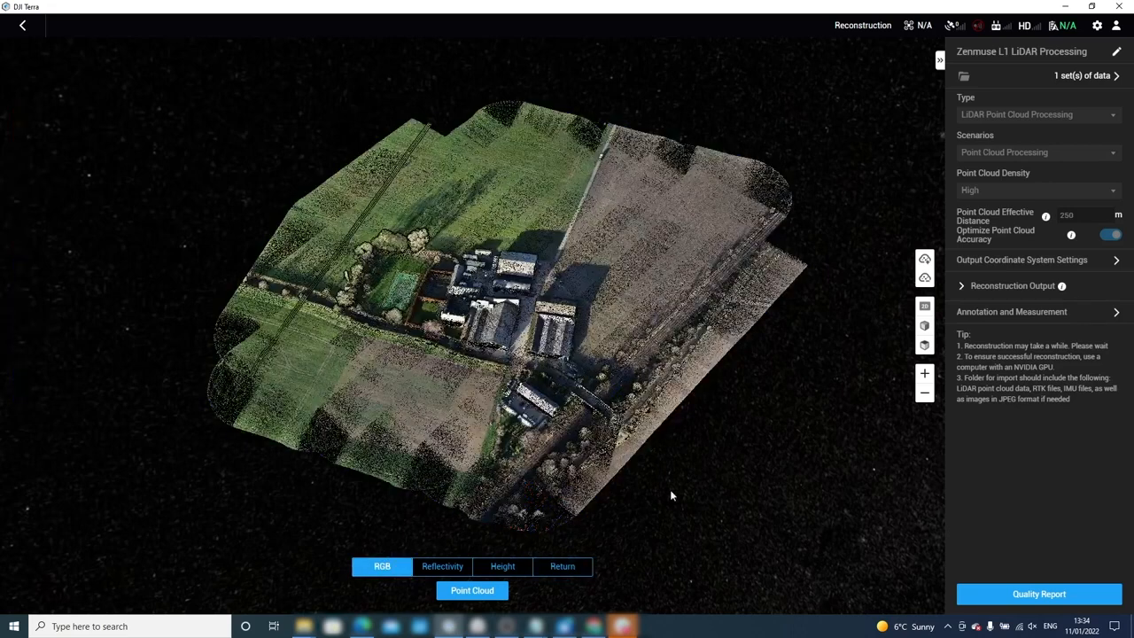
{"action": "left_click", "coordinate": [924, 307]}
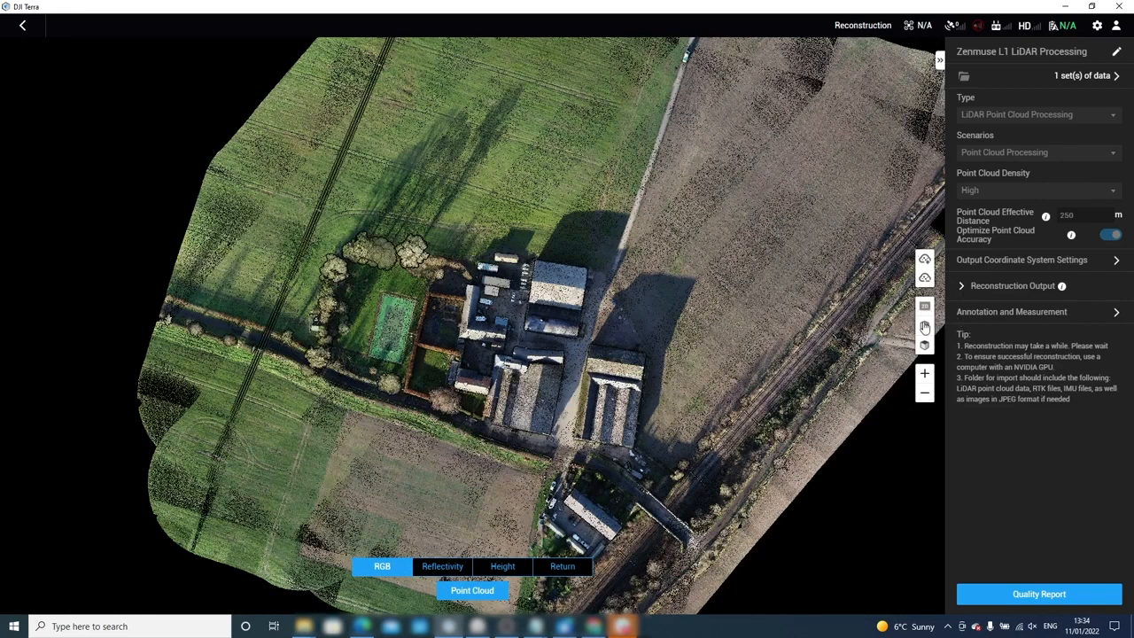
{"action": "left_click", "coordinate": [924, 327]}
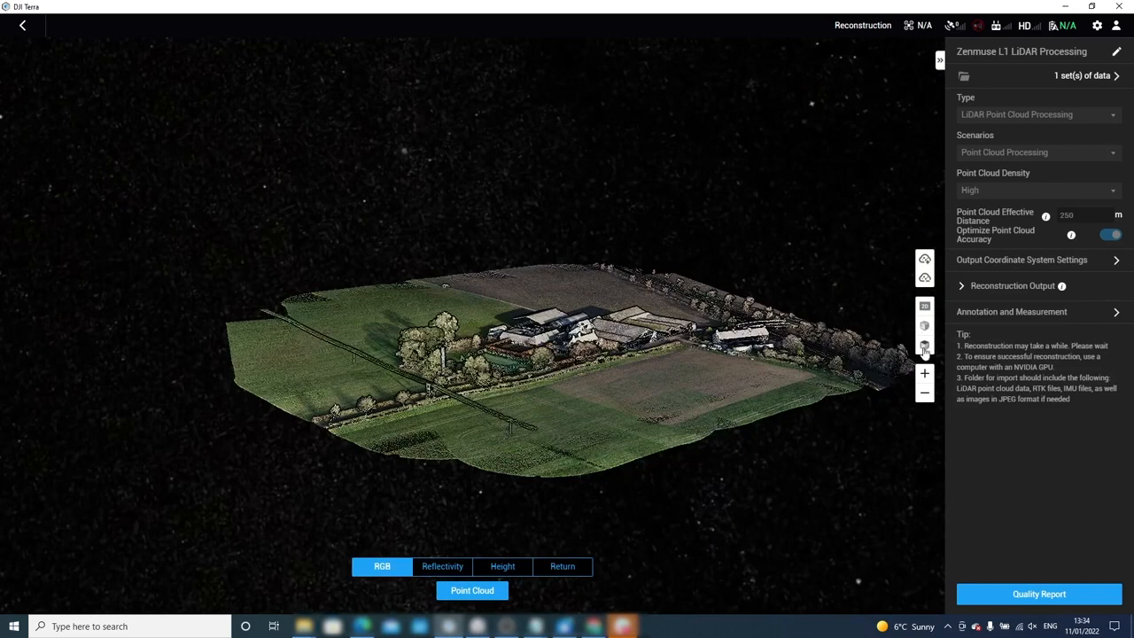
{"action": "left_click", "coordinate": [924, 347]}
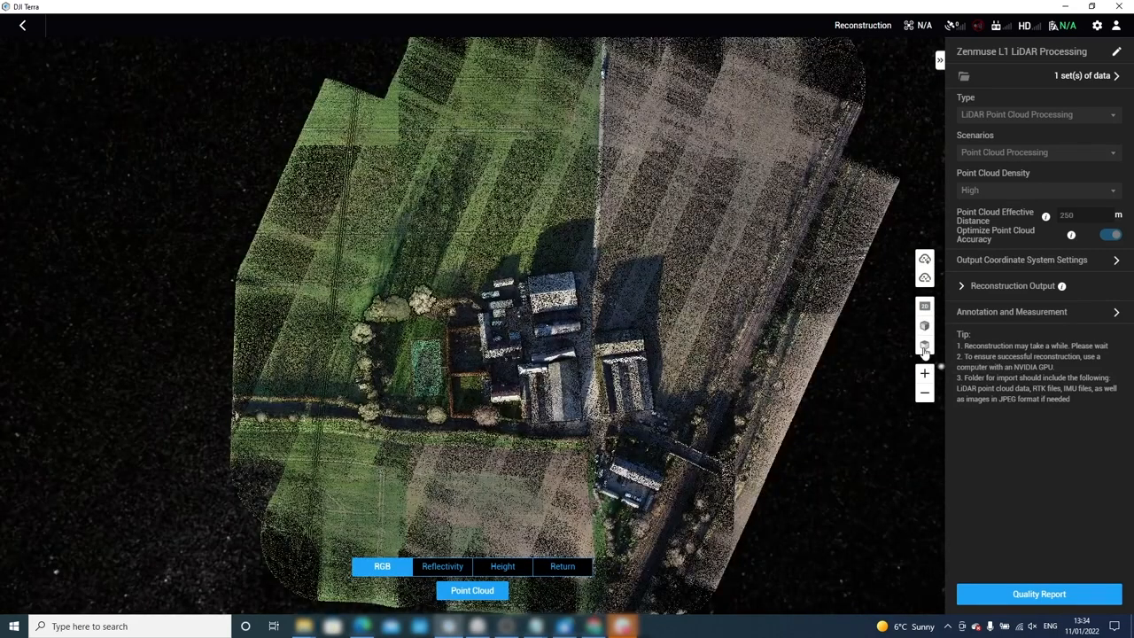
Show a denser overhead rendering, zoom in on the farm buildings, then zoom out twice.
{"action": "left_click", "coordinate": [924, 316]}
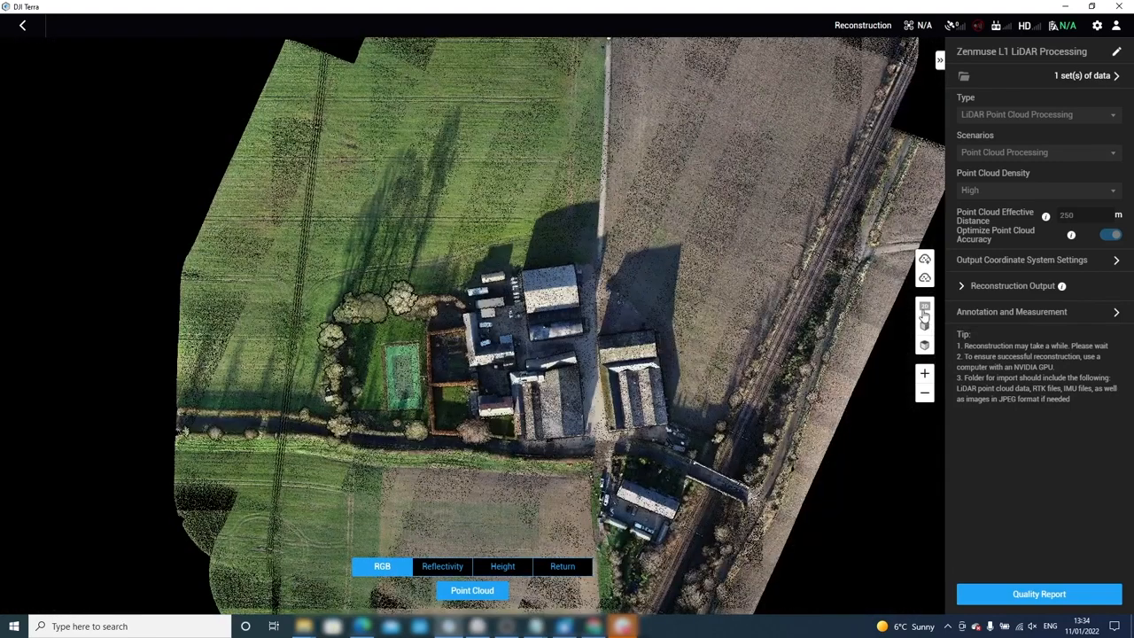
{"action": "left_click", "coordinate": [924, 376]}
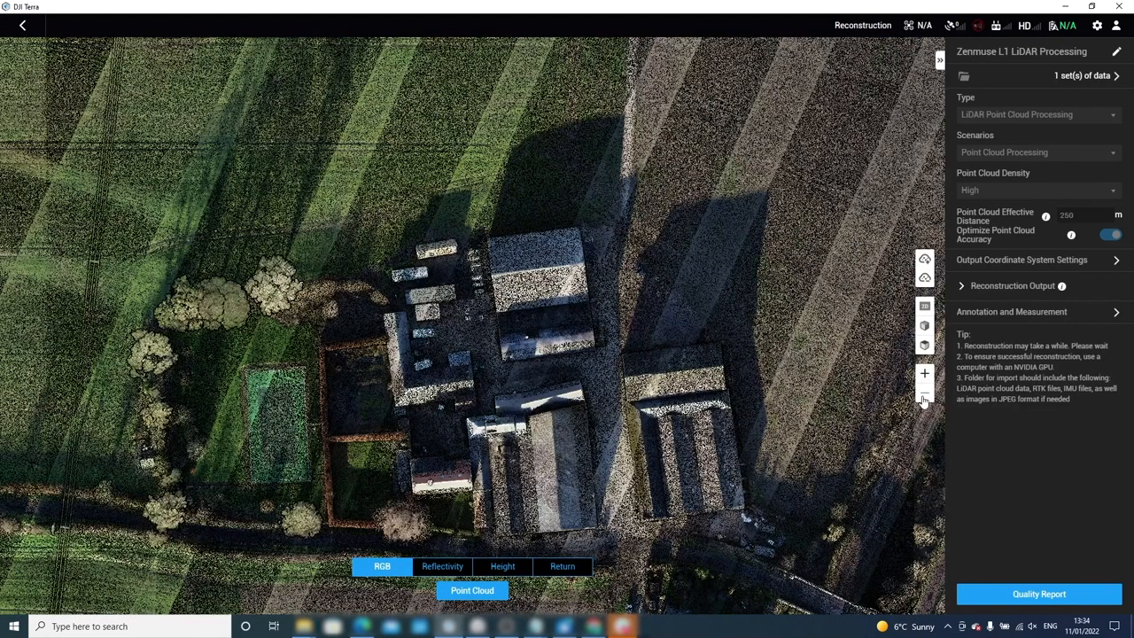
{"action": "left_click", "coordinate": [923, 397]}
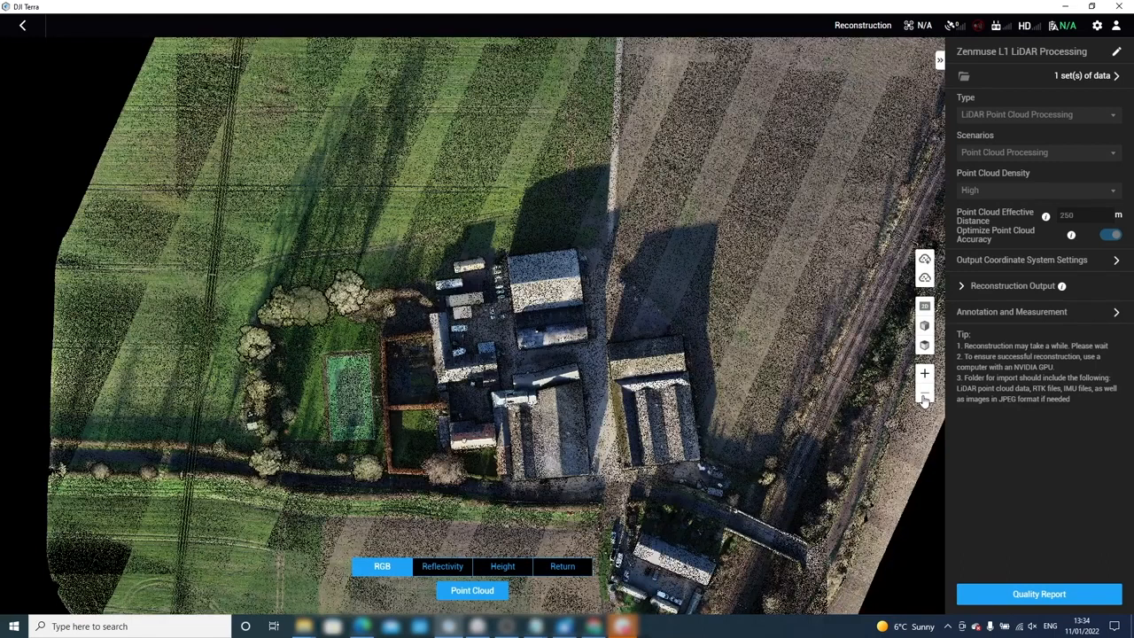
{"action": "left_click", "coordinate": [923, 398]}
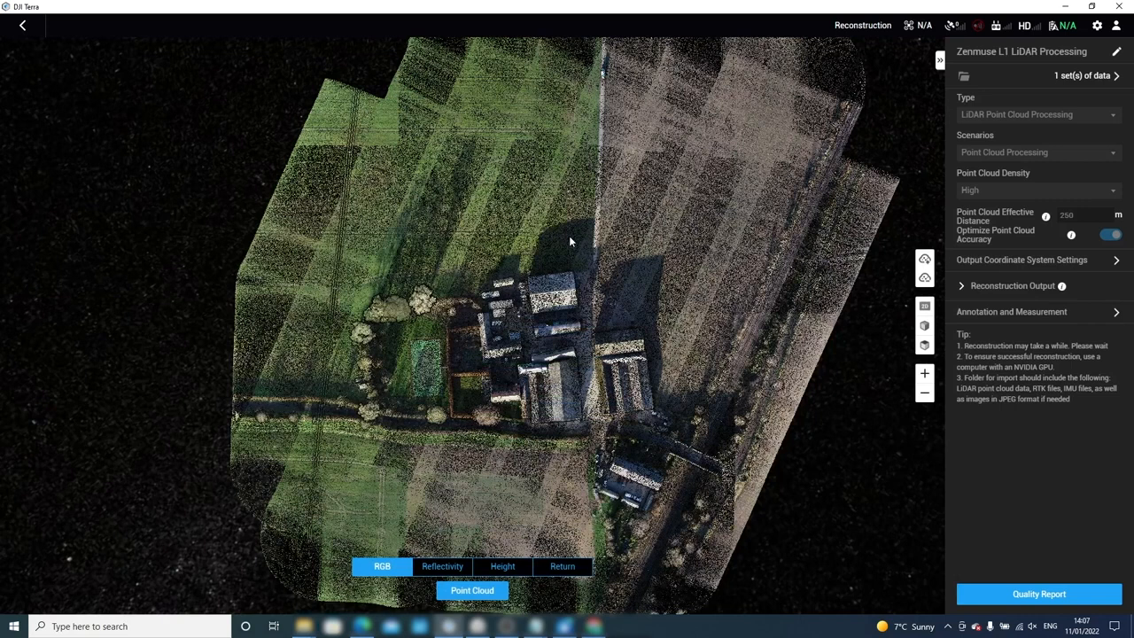
Tilt and pan the point cloud around the barns, then snap back to a straight-down view.
{"action": "left_click_drag", "start_coordinate": [569, 236], "coordinate": [580, 213]}
{"action": "left_click_drag", "start_coordinate": [433, 293], "coordinate": [414, 323]}
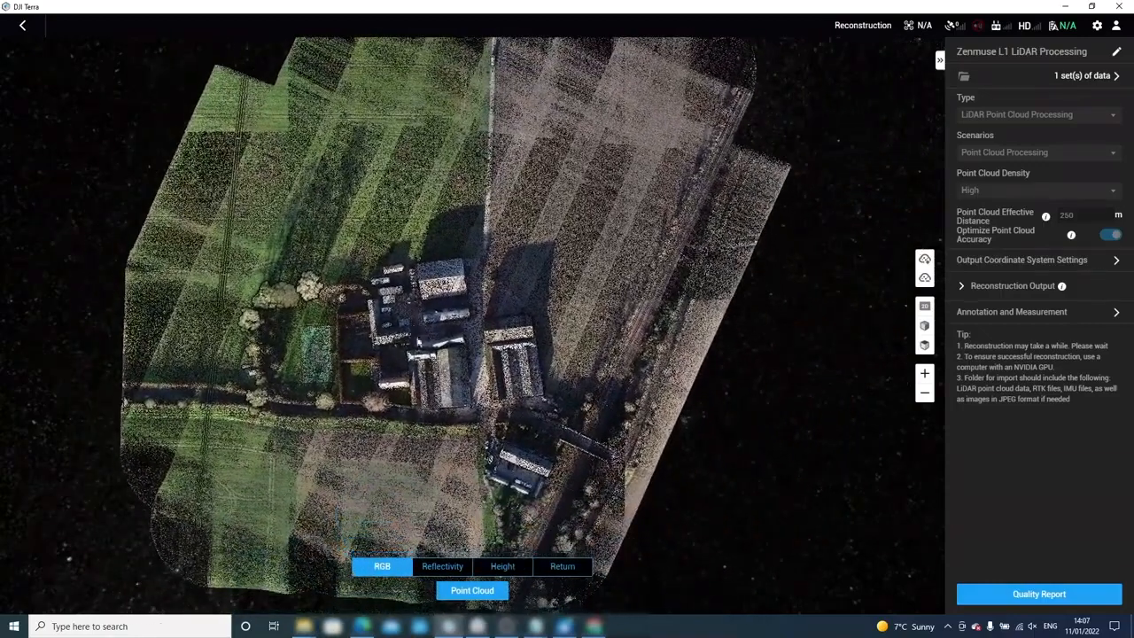
{"action": "middle_click_drag", "start_coordinate": [457, 381], "coordinate": [513, 352]}
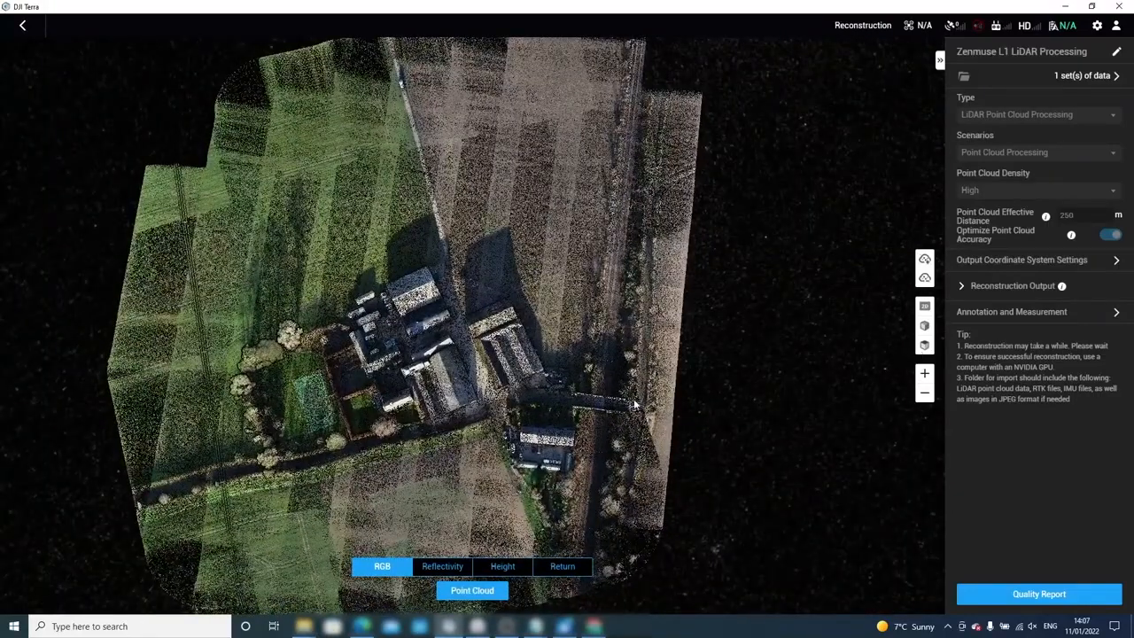
{"action": "left_click", "coordinate": [923, 345]}
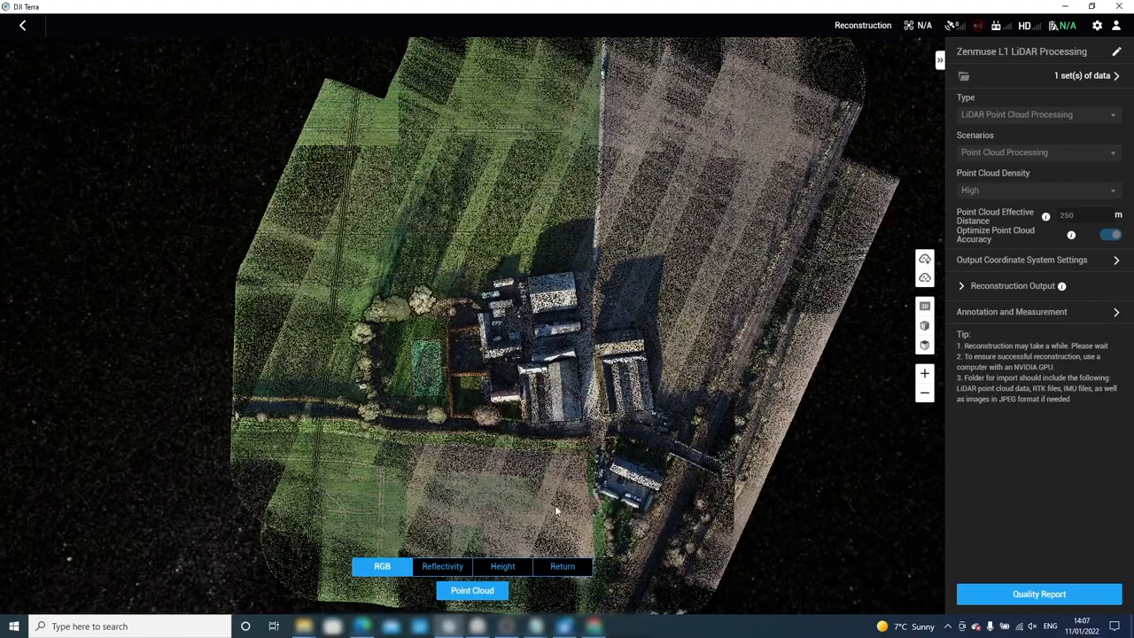
Zoom in on the road, hedge and barns at an oblique angle, then return top-down.
{"action": "scroll", "coordinate": [563, 502], "scroll_direction": "up", "scroll_amount": 5}
{"action": "scroll", "coordinate": [576, 461], "scroll_direction": "up", "scroll_amount": 5}
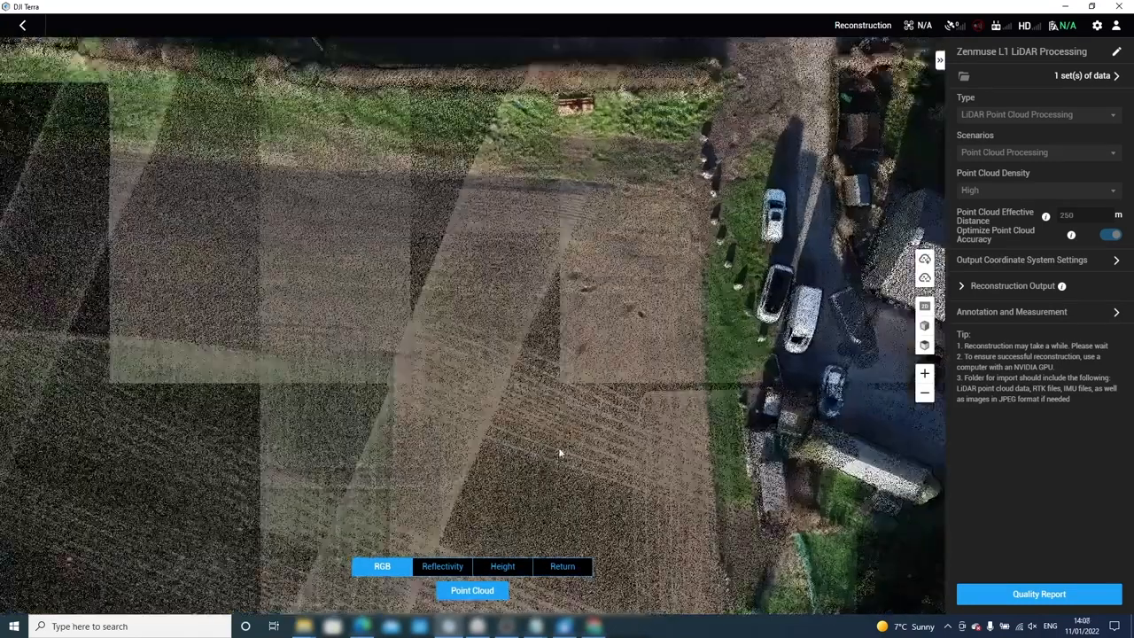
{"action": "scroll", "coordinate": [563, 390], "scroll_direction": "up", "scroll_amount": 6}
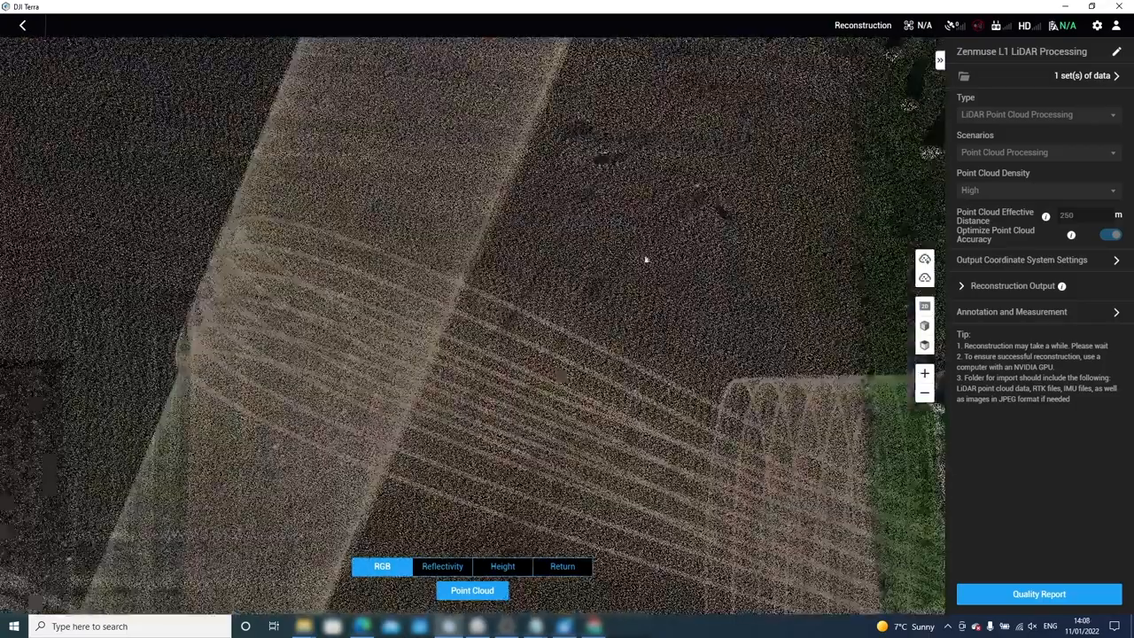
{"action": "scroll", "coordinate": [676, 220], "scroll_direction": "up", "scroll_amount": 3}
{"action": "scroll", "coordinate": [675, 218], "scroll_direction": "up", "scroll_amount": 3}
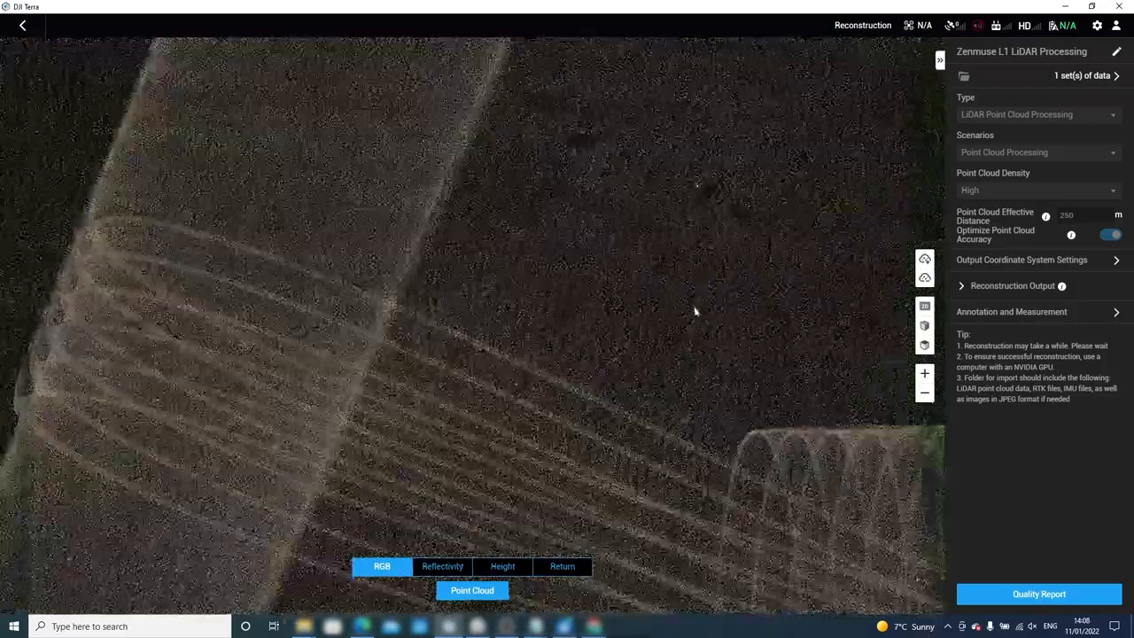
{"action": "middle_click_drag", "start_coordinate": [695, 301], "coordinate": [667, 142]}
{"action": "left_click_drag", "start_coordinate": [664, 167], "coordinate": [635, 381]}
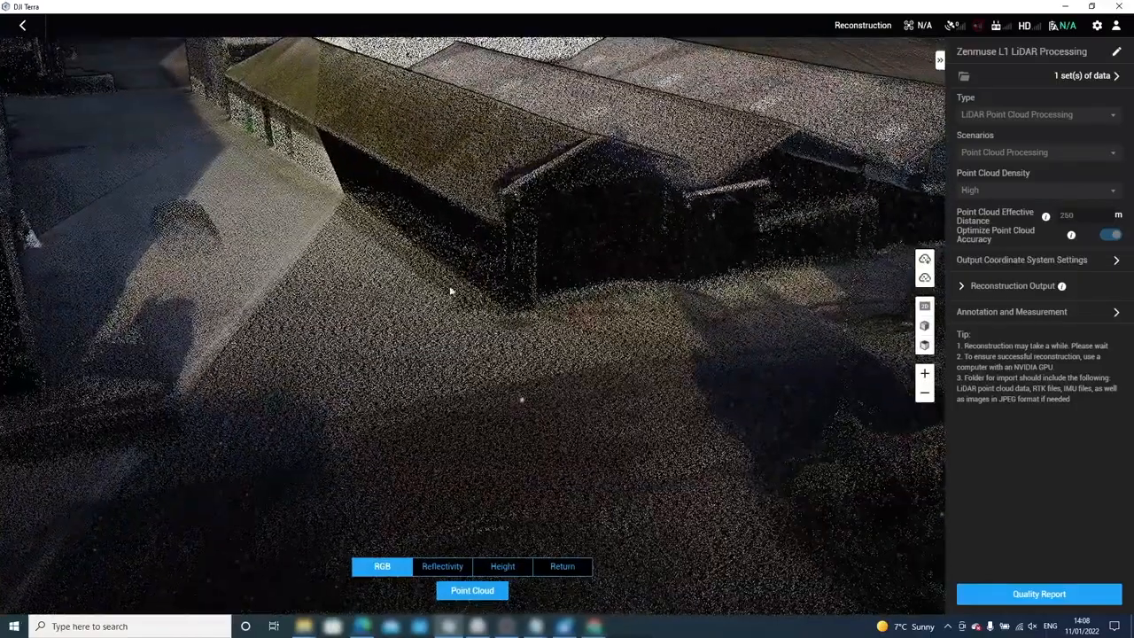
{"action": "left_click_drag", "start_coordinate": [488, 299], "coordinate": [508, 305]}
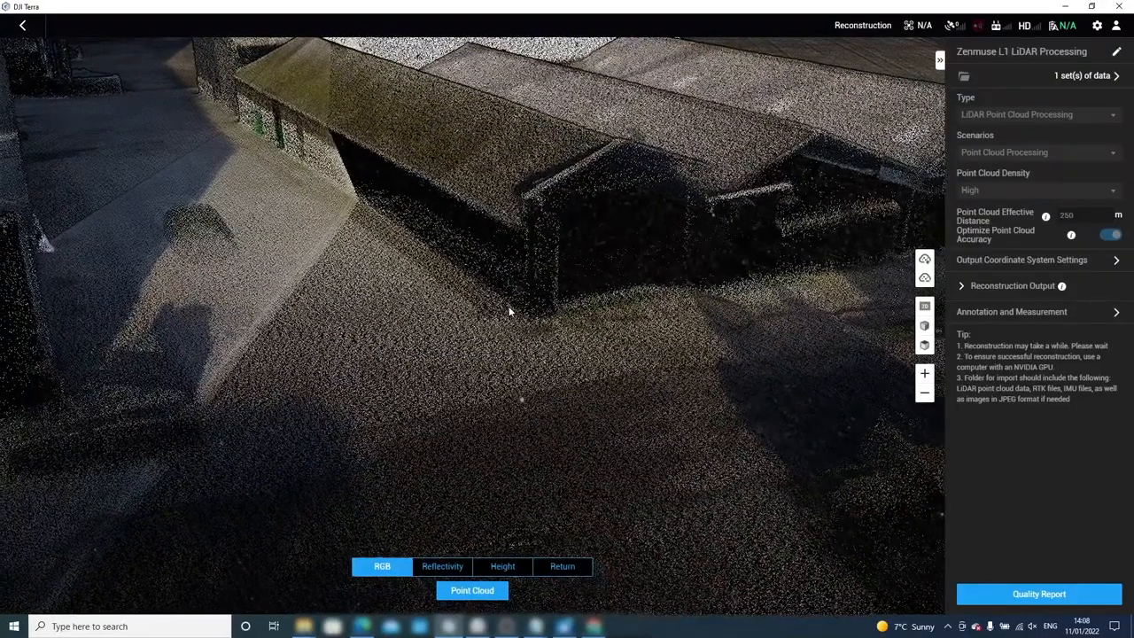
{"action": "left_click", "coordinate": [925, 345]}
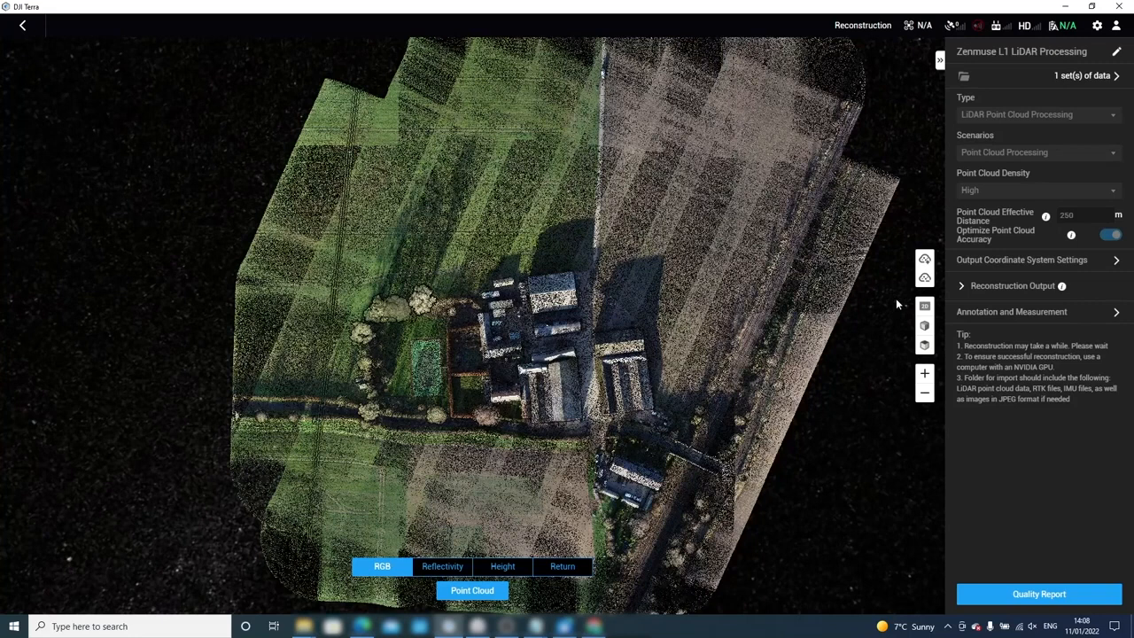
Take a Coordinate tool reading on a spot in the field, then cancel it.
{"action": "left_click", "coordinate": [1118, 317]}
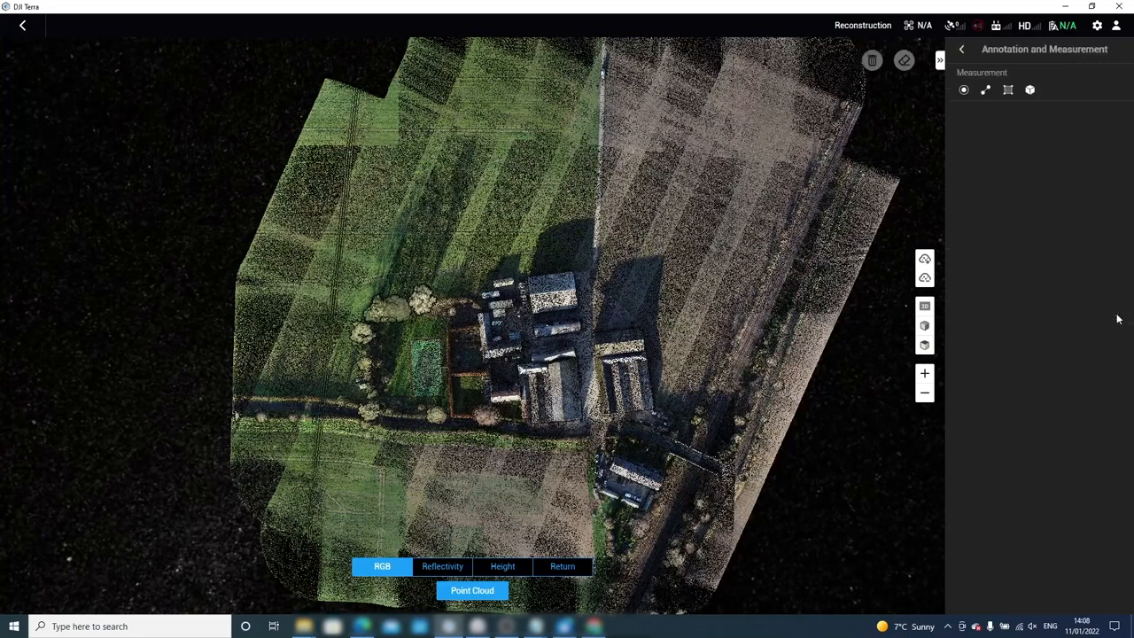
{"action": "left_click", "coordinate": [963, 91]}
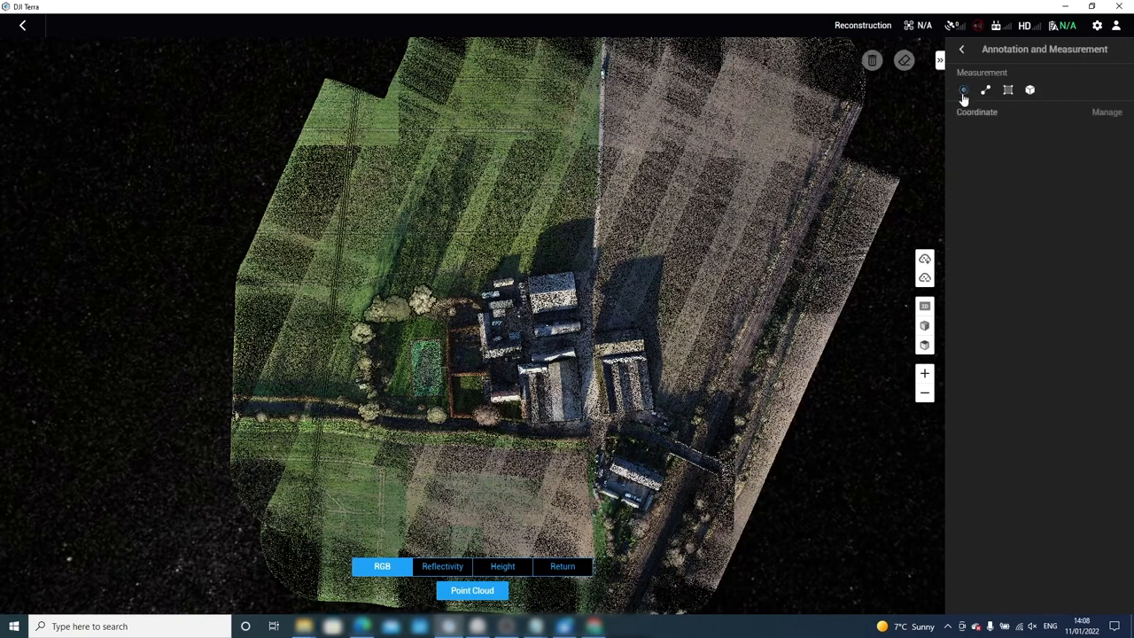
{"action": "left_click", "coordinate": [513, 130]}
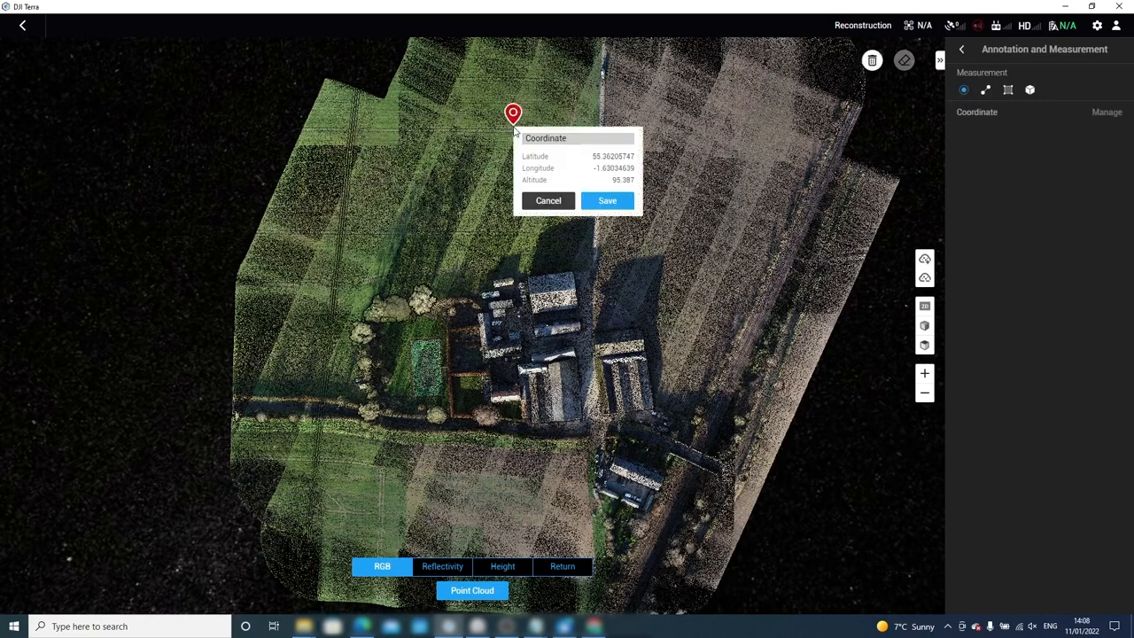
{"action": "left_click", "coordinate": [547, 203]}
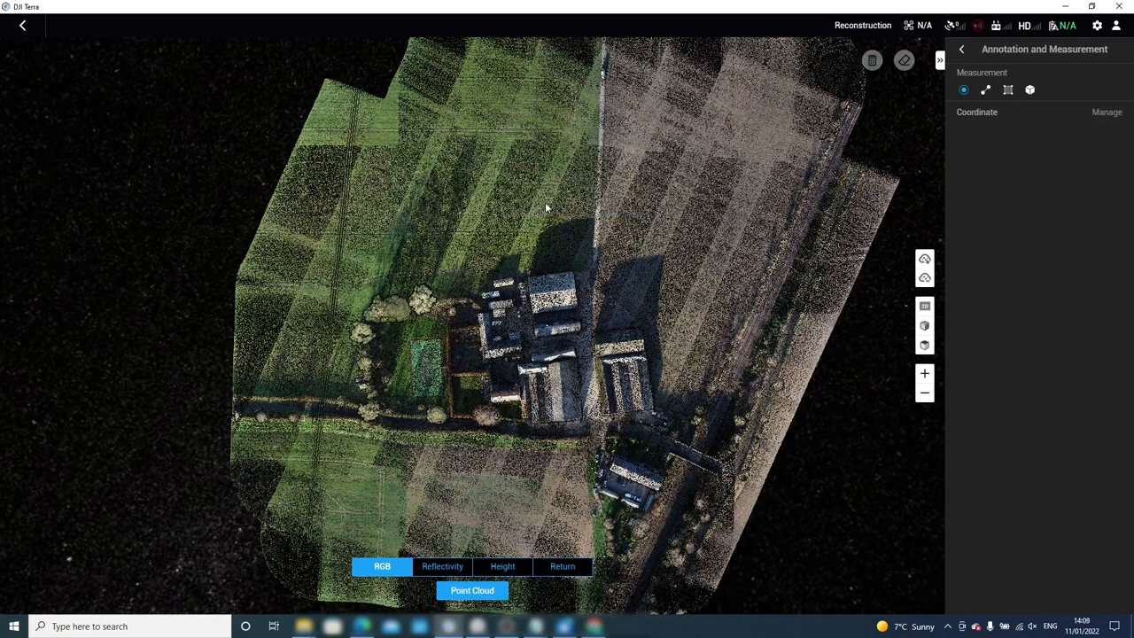
Measure and save a 51.15 m distance along the right-hand barn's west edge.
{"action": "left_click", "coordinate": [986, 91]}
{"action": "scroll", "coordinate": [620, 412], "scroll_direction": "up", "scroll_amount": 5}
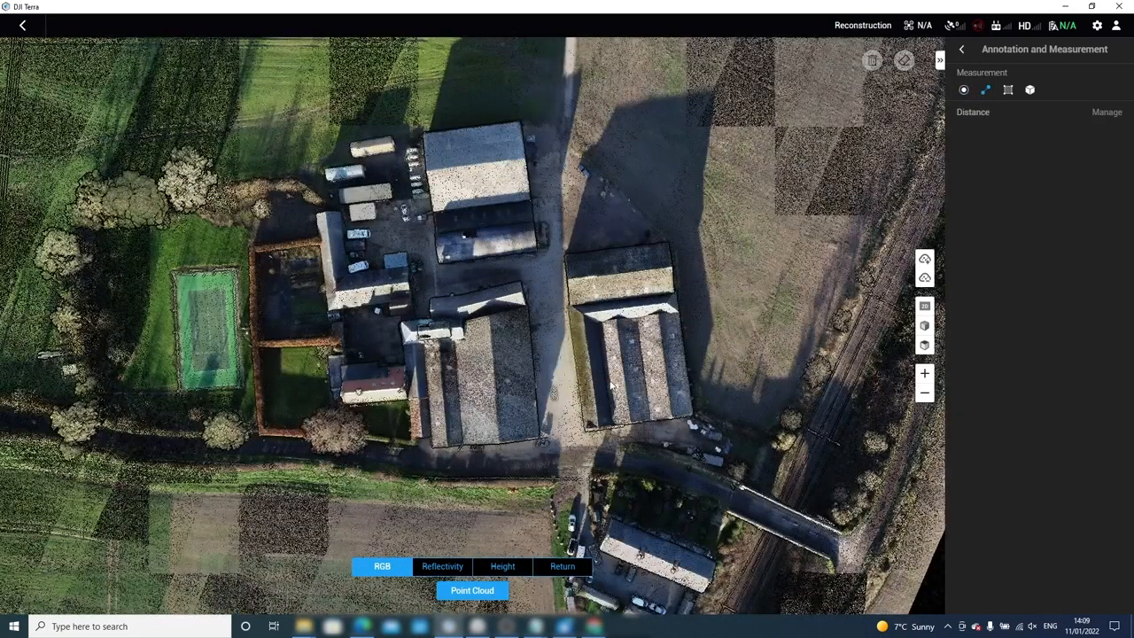
{"action": "scroll", "coordinate": [613, 385], "scroll_direction": "up", "scroll_amount": 2}
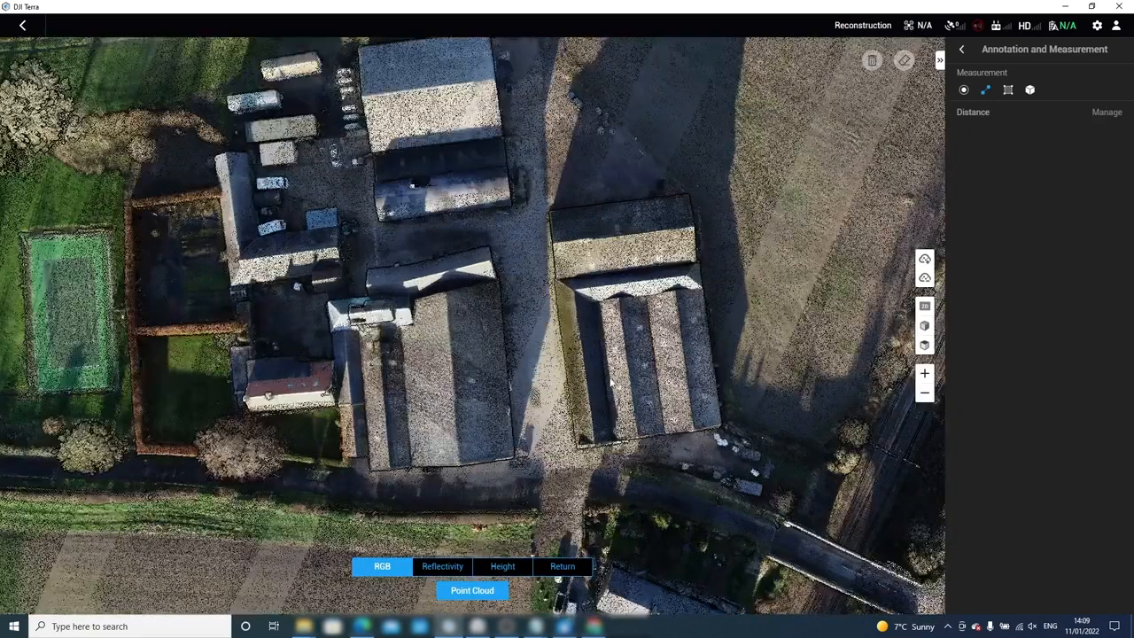
{"action": "left_click", "coordinate": [545, 217]}
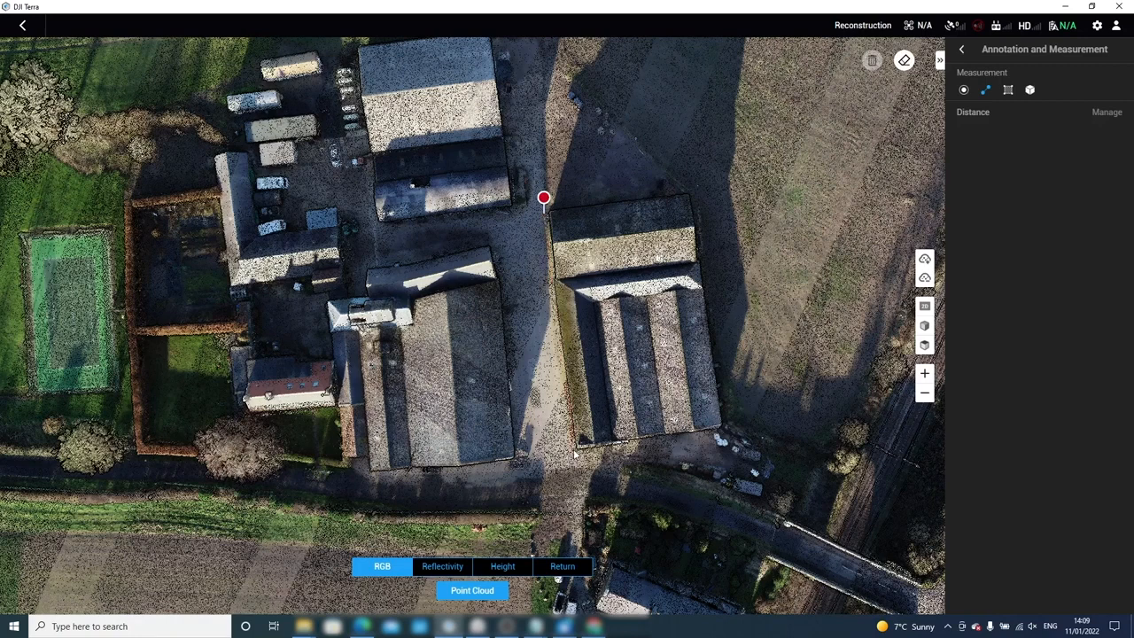
{"action": "left_click", "coordinate": [574, 452]}
{"action": "right_click", "coordinate": [526, 358]}
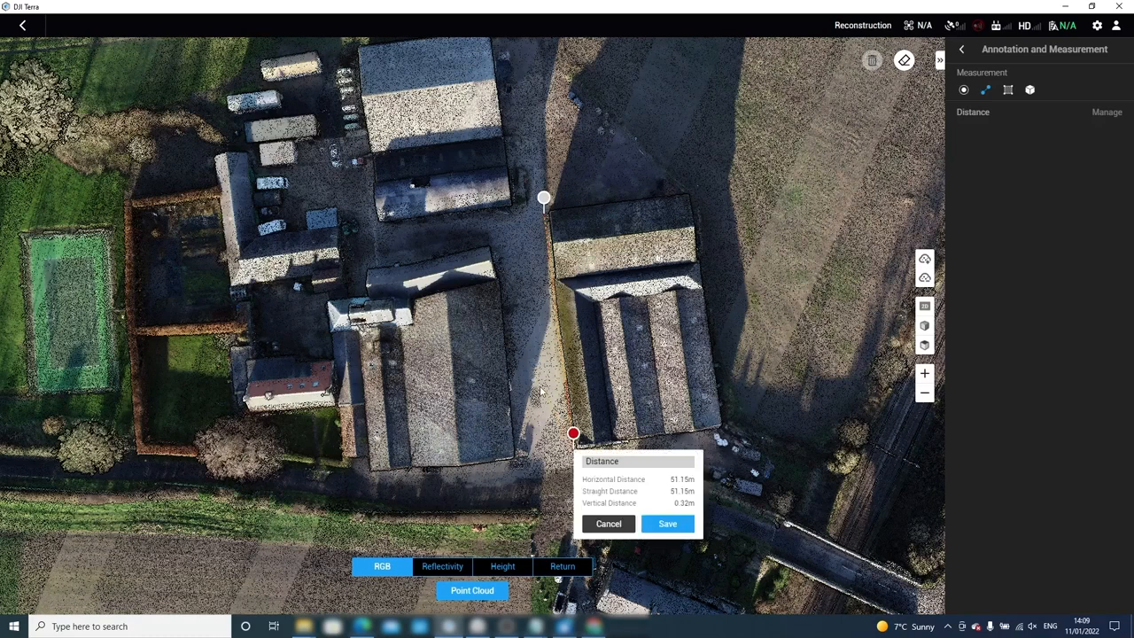
{"action": "left_click", "coordinate": [664, 523]}
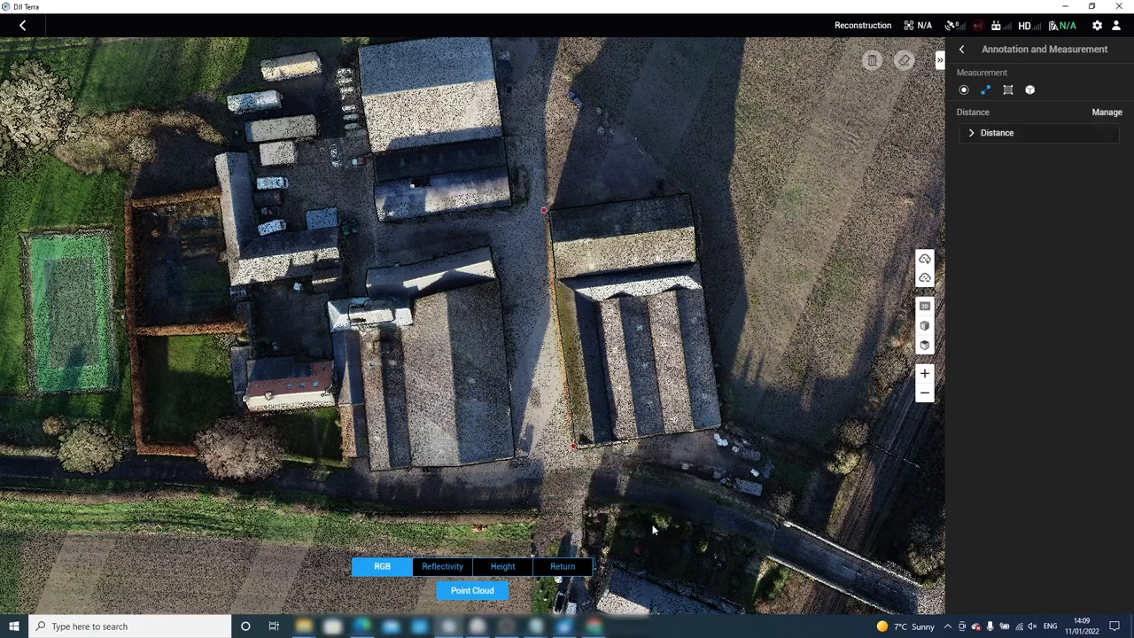
Toggle the saved distance's visibility, then trace a path around the right-hand barn's corners.
{"action": "left_click", "coordinate": [986, 92]}
{"action": "left_click", "coordinate": [986, 92]}
{"action": "left_click", "coordinate": [538, 217]}
{"action": "left_click", "coordinate": [569, 447]}
{"action": "left_click", "coordinate": [728, 426]}
{"action": "left_click", "coordinate": [693, 195]}
{"action": "left_click", "coordinate": [539, 215]}
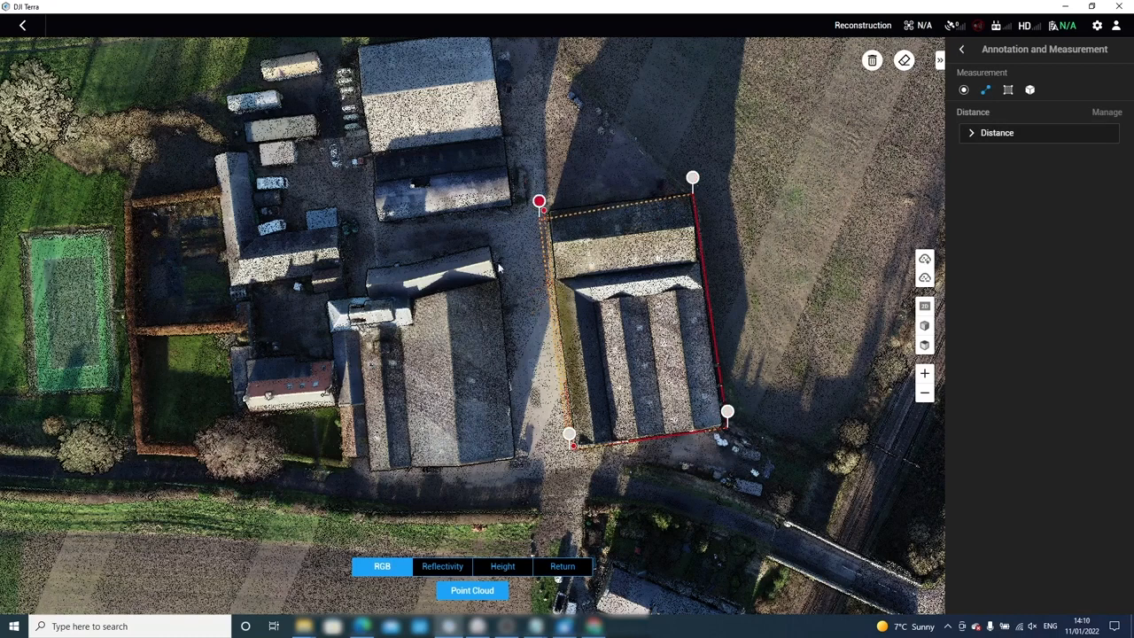
Finish and save the 171.02 m perimeter path as Distance(1), then open Manage.
{"action": "right_click", "coordinate": [535, 219]}
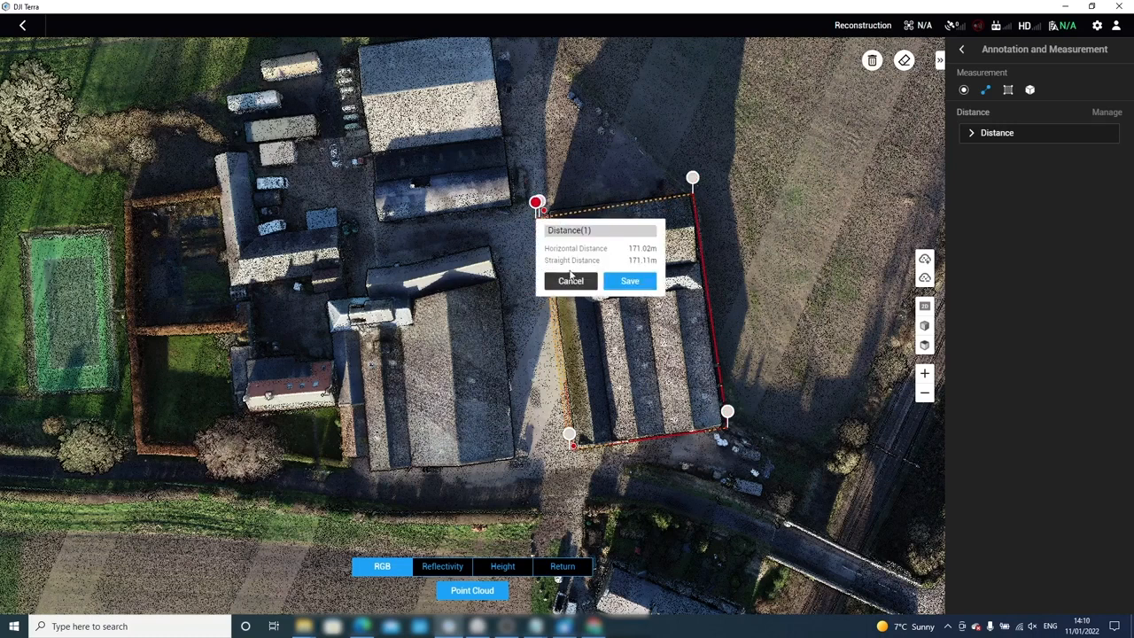
{"action": "left_click", "coordinate": [621, 285]}
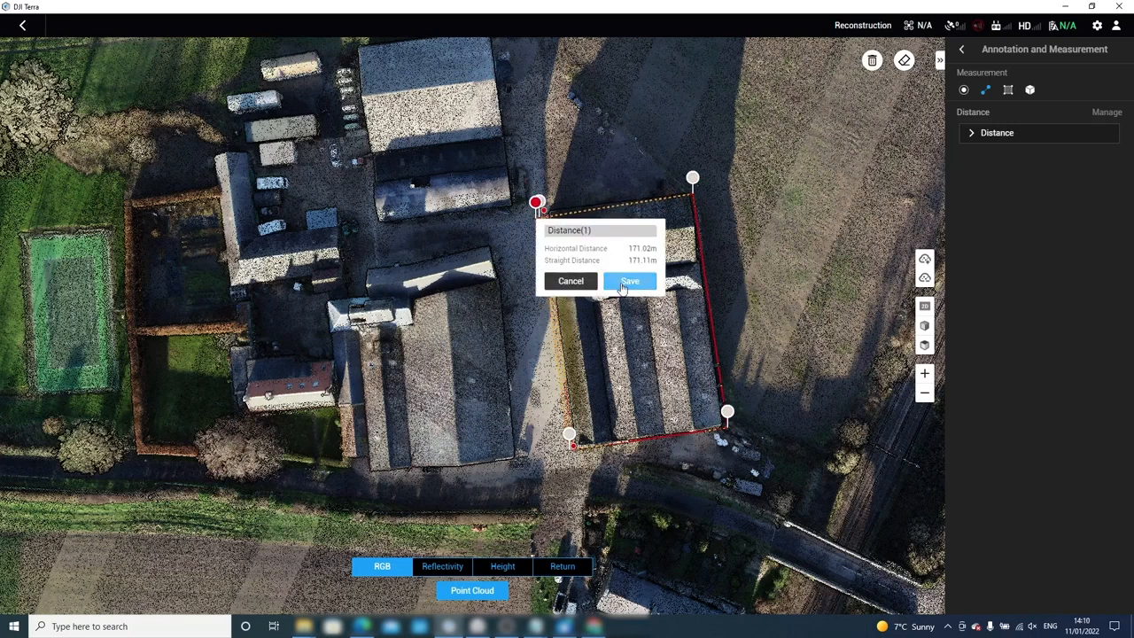
{"action": "left_click", "coordinate": [629, 282]}
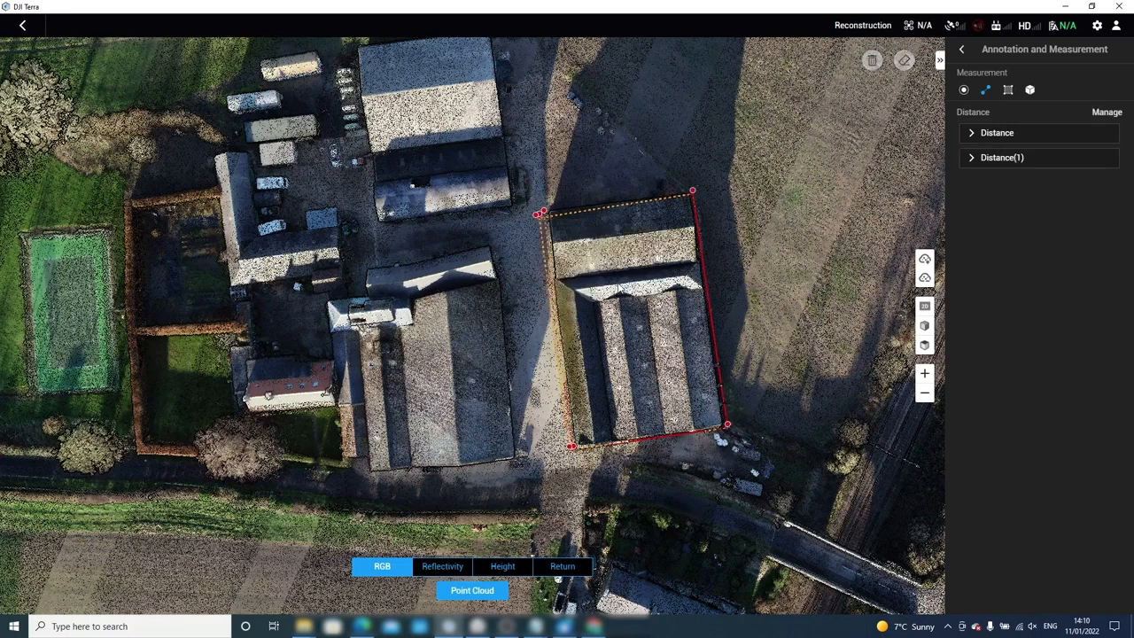
{"action": "left_click", "coordinate": [1107, 112]}
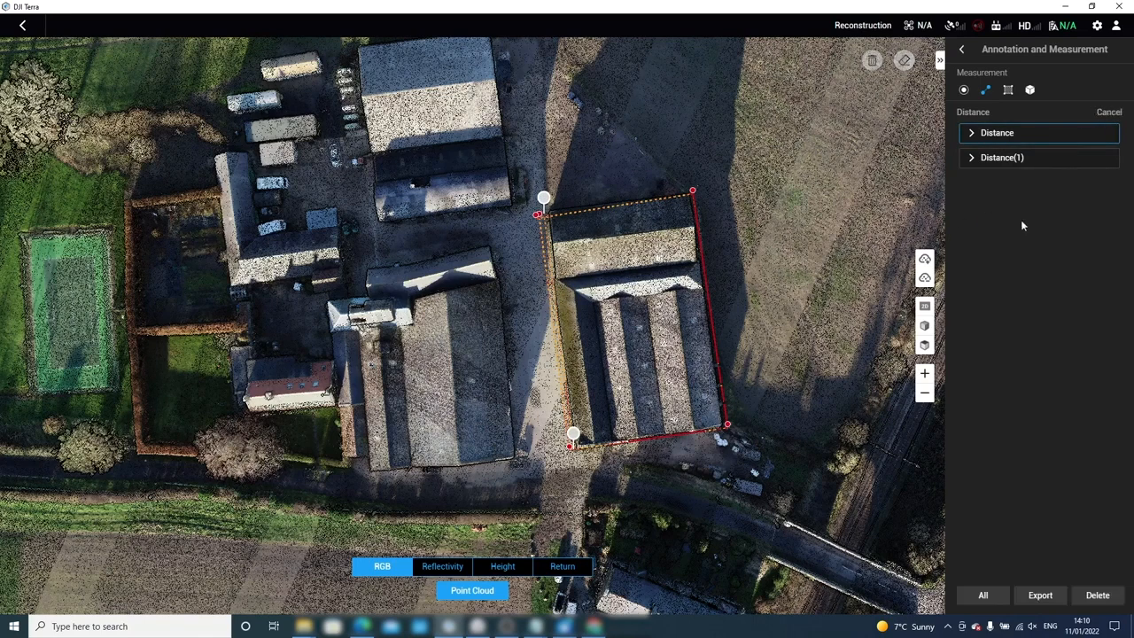
Select both distance measurements for export and browse to project folder 25 on the D: drive.
{"action": "left_click", "coordinate": [998, 596]}
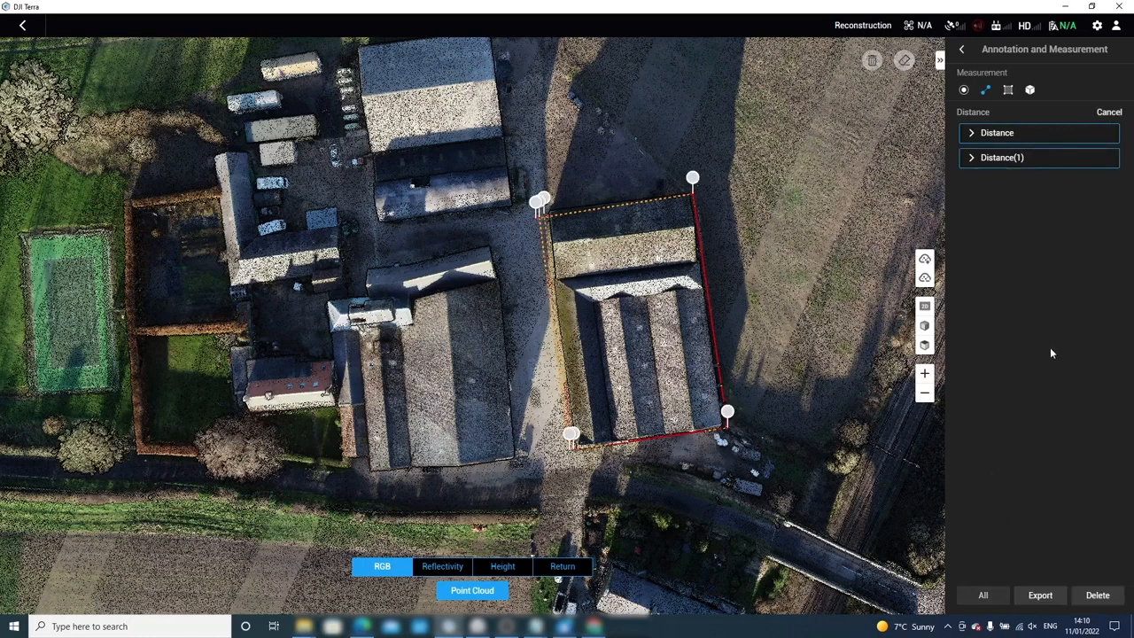
{"action": "left_click", "coordinate": [1042, 596]}
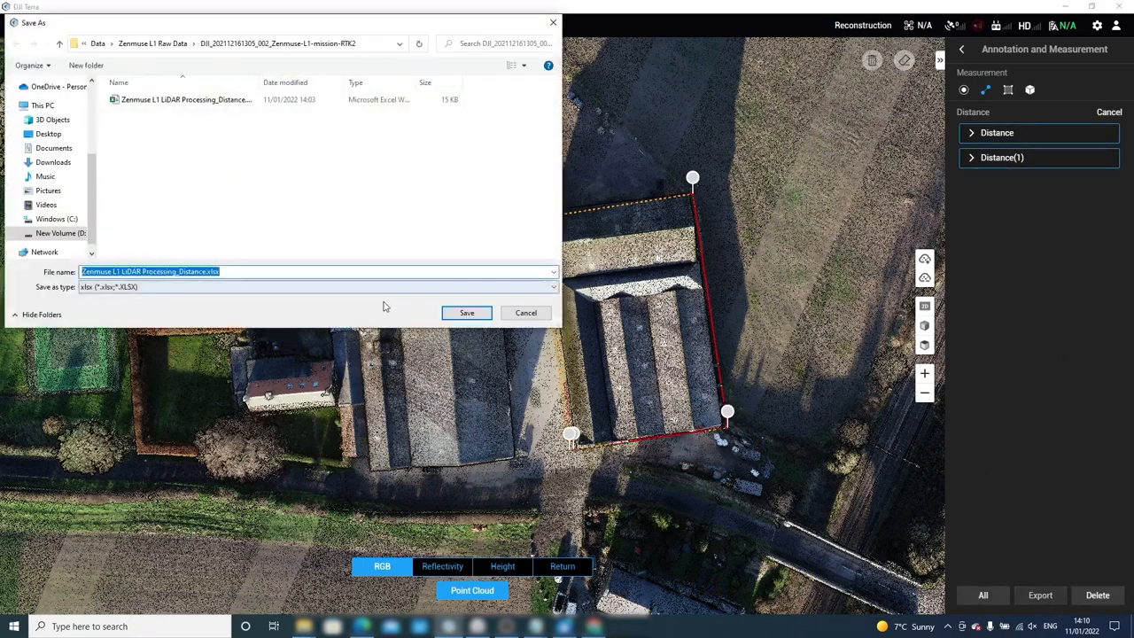
{"action": "left_click", "coordinate": [60, 214]}
{"action": "double_click", "coordinate": [142, 174]}
{"action": "double_click", "coordinate": [147, 99]}
{"action": "double_click", "coordinate": [146, 99]}
{"action": "double_click", "coordinate": [177, 207]}
Create a Measurements folder and save Zenmuse L1 LiDAR Processing_Distance.xlsx inside it.
{"action": "left_click", "coordinate": [86, 64]}
{"action": "type", "text": "Measuremens"}
{"action": "key", "text": "Return"}
{"action": "double_click", "coordinate": [226, 130]}
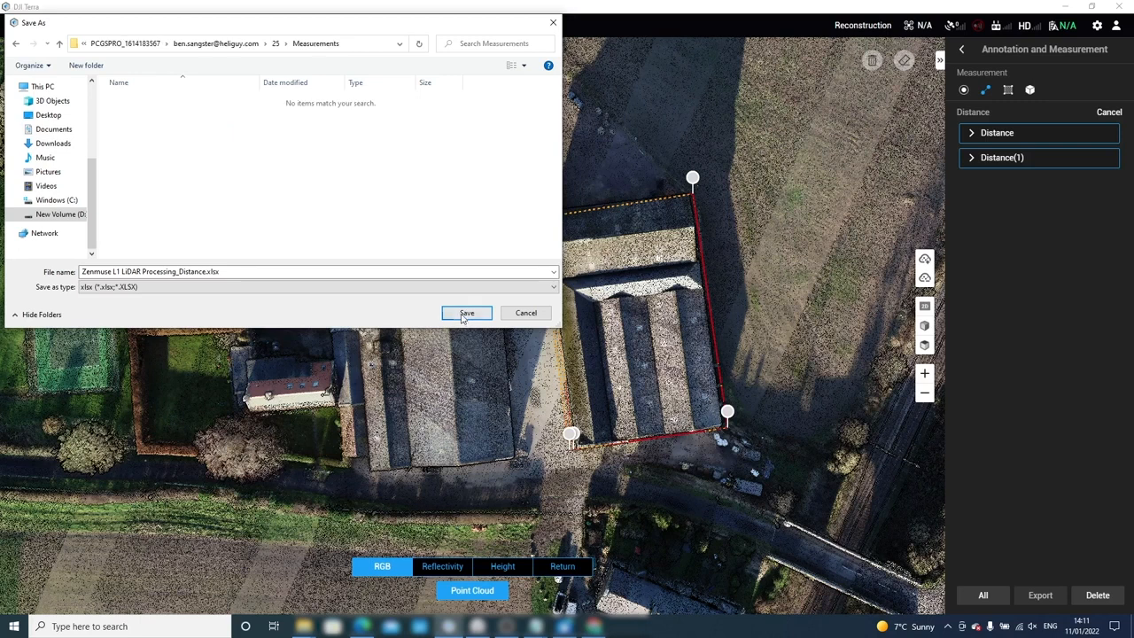
{"action": "left_click", "coordinate": [463, 313]}
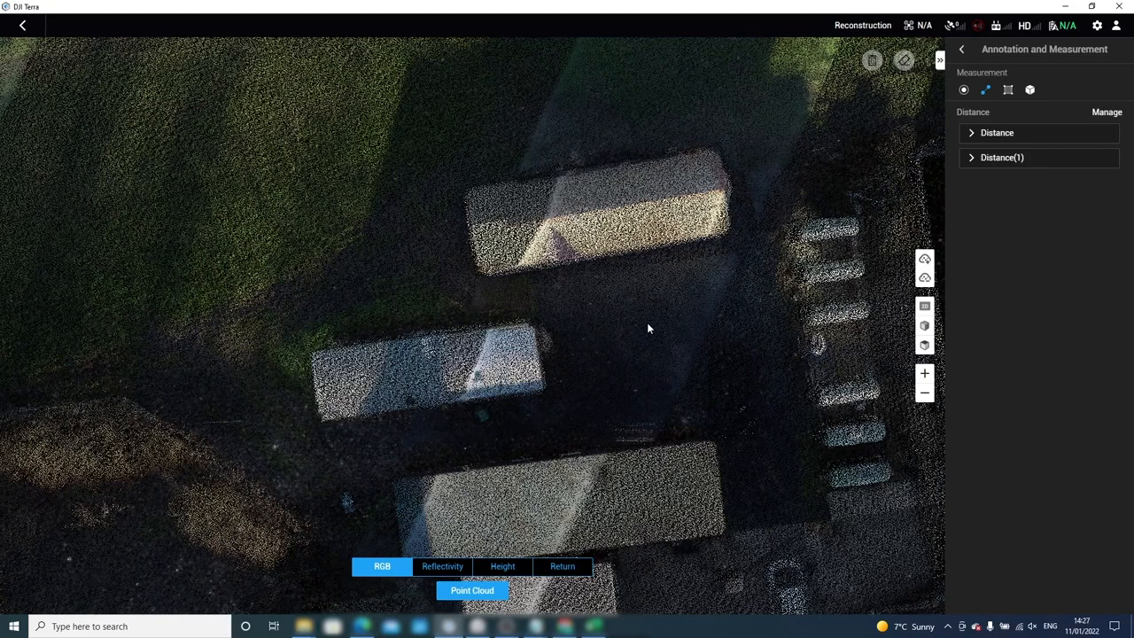
Outline the building roof with the Area tool by marking its four corners.
{"action": "scroll", "coordinate": [647, 329], "scroll_direction": "down", "scroll_amount": 5}
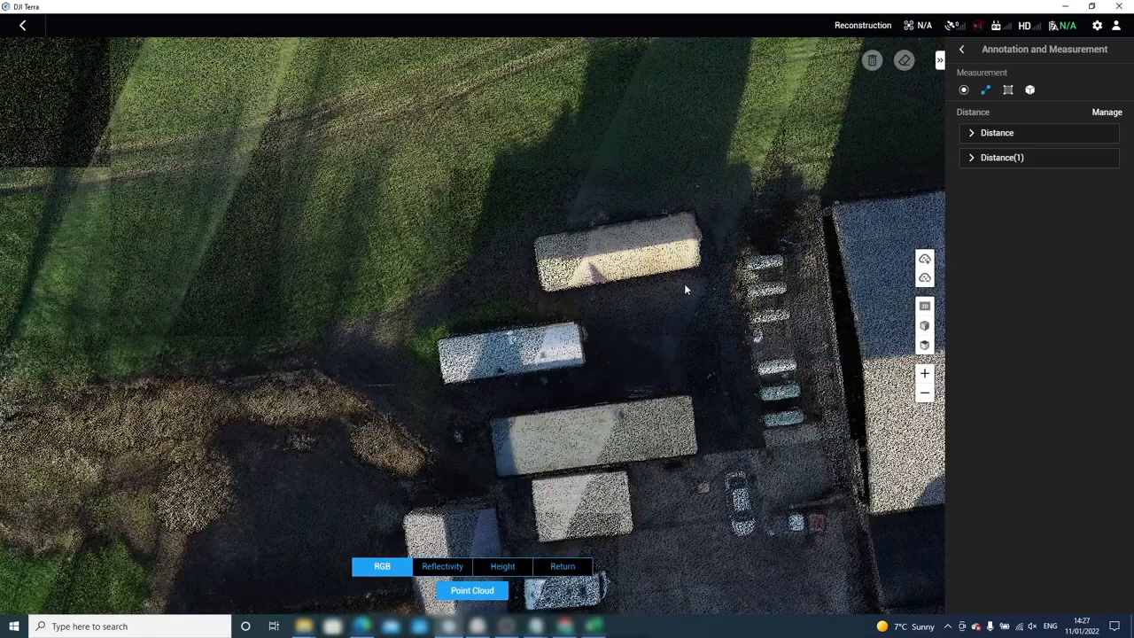
{"action": "scroll", "coordinate": [655, 257], "scroll_direction": "up", "scroll_amount": 5}
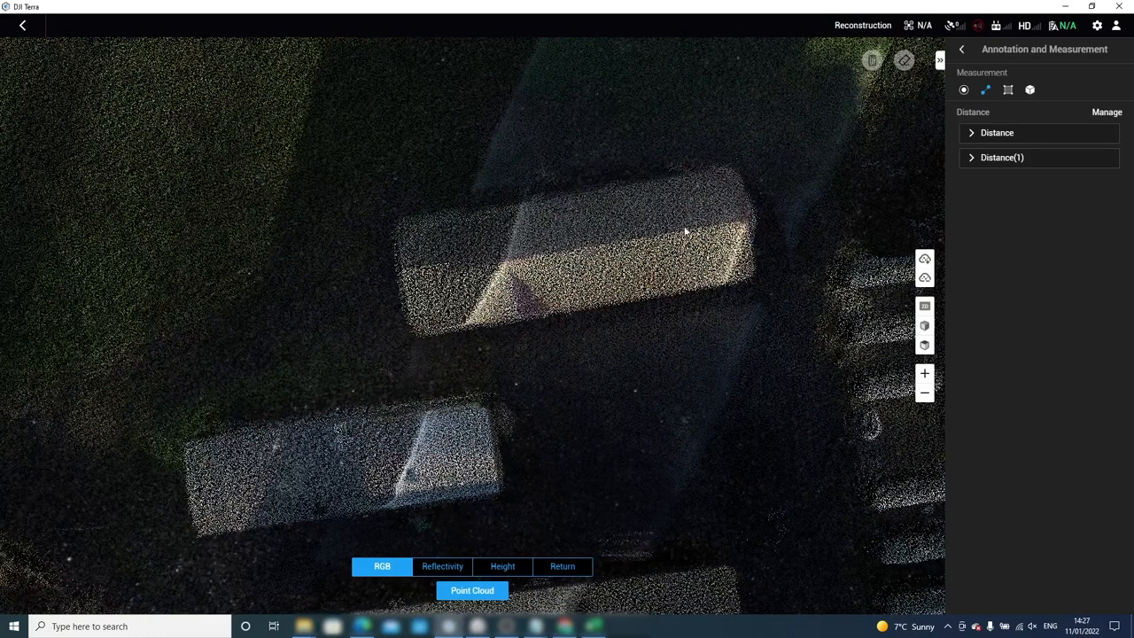
{"action": "left_click", "coordinate": [1006, 91]}
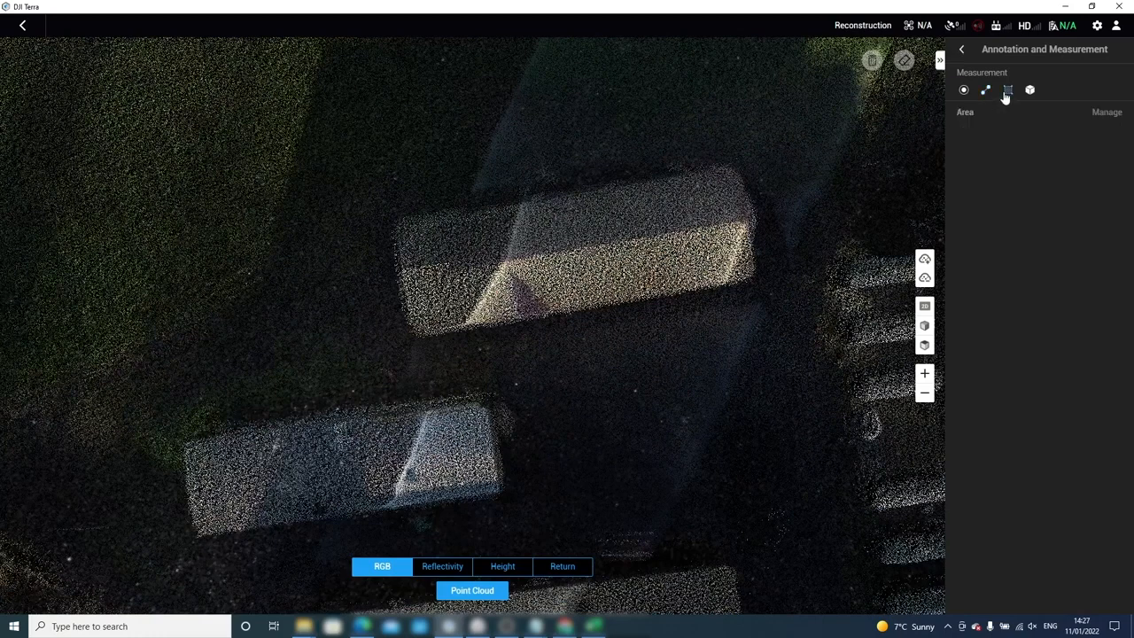
{"action": "left_click", "coordinate": [739, 163]}
{"action": "left_click", "coordinate": [760, 277]}
{"action": "left_click", "coordinate": [411, 336]}
{"action": "left_click", "coordinate": [391, 216]}
{"action": "right_click", "coordinate": [463, 181]}
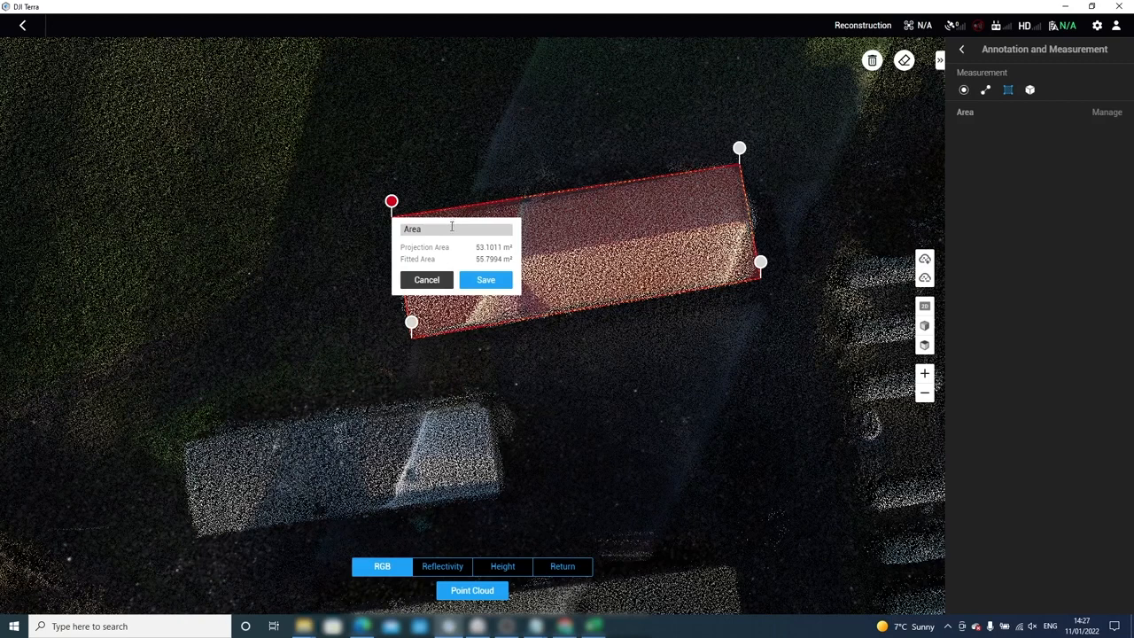
Save the 53.1011 m² roof area, review its values, and select it in Manage.
{"action": "left_click", "coordinate": [483, 282]}
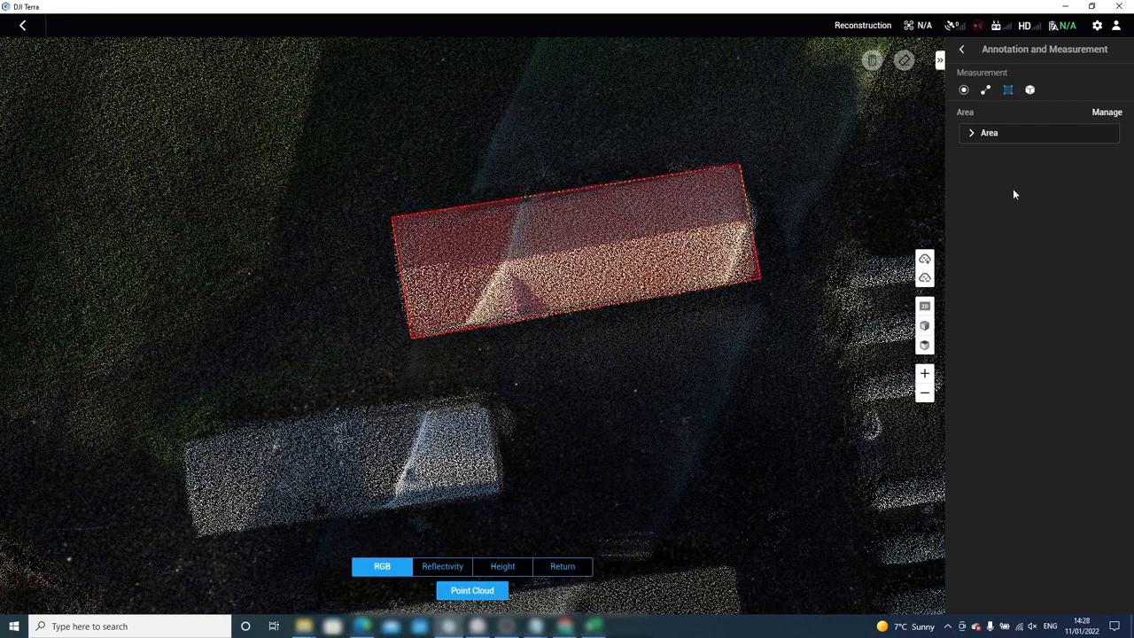
{"action": "left_click", "coordinate": [973, 133]}
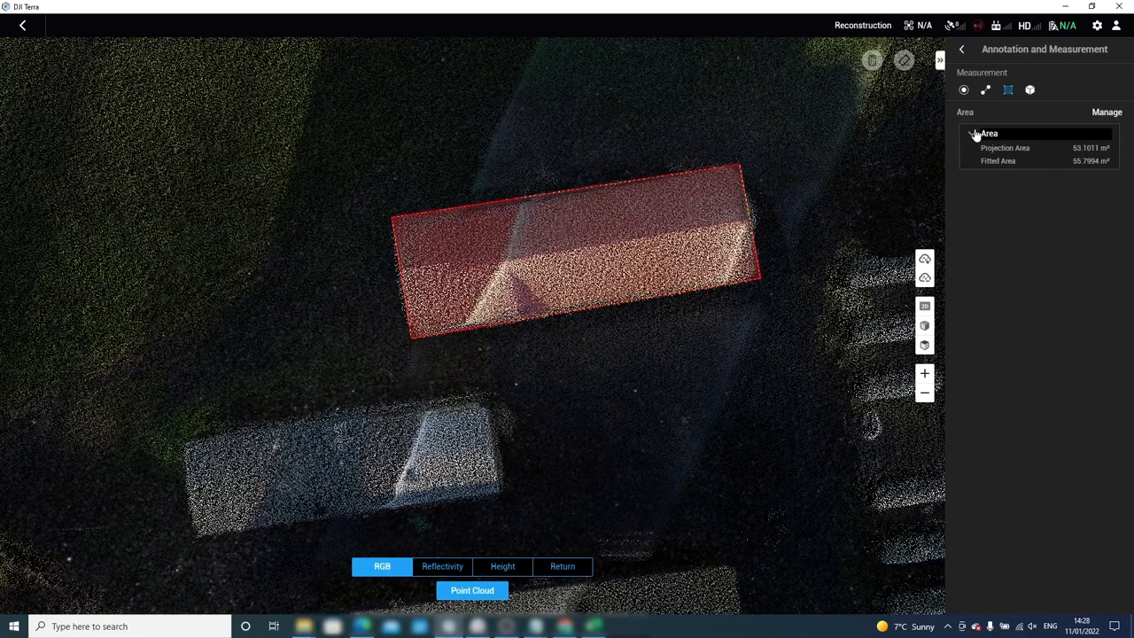
{"action": "left_click", "coordinate": [1104, 115]}
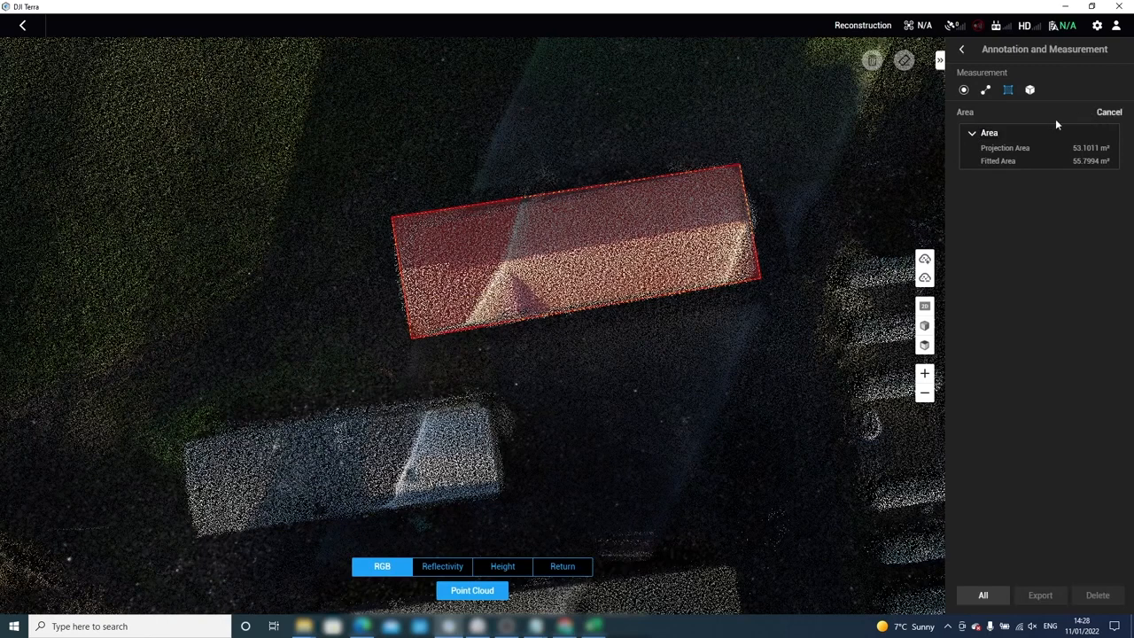
{"action": "left_click", "coordinate": [1020, 136]}
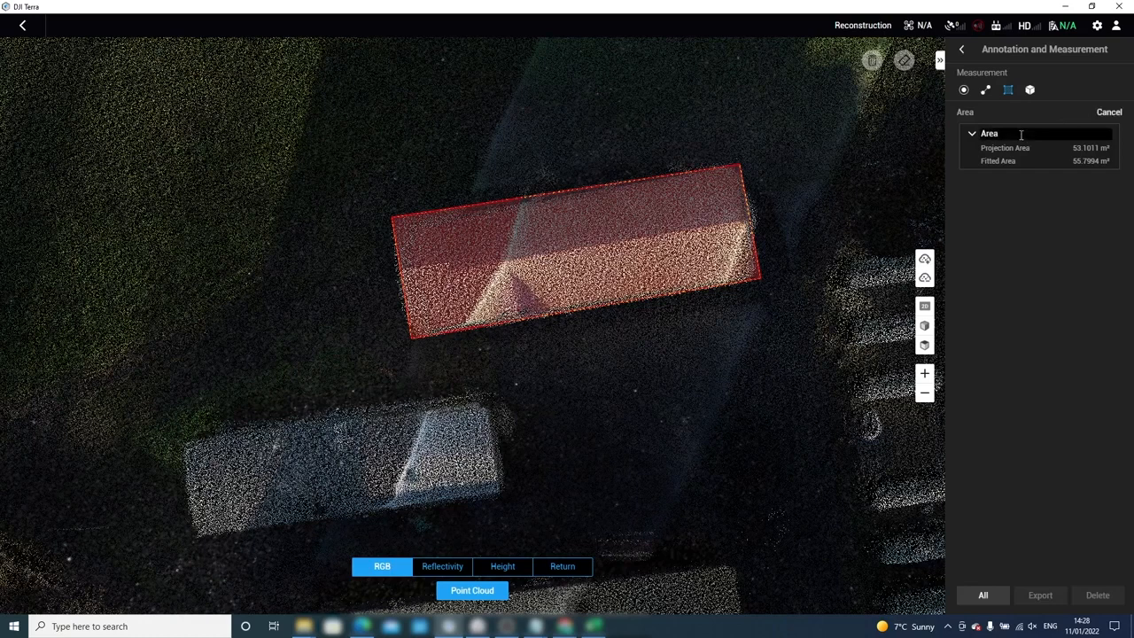
{"action": "left_click", "coordinate": [971, 183]}
{"action": "left_click", "coordinate": [973, 135]}
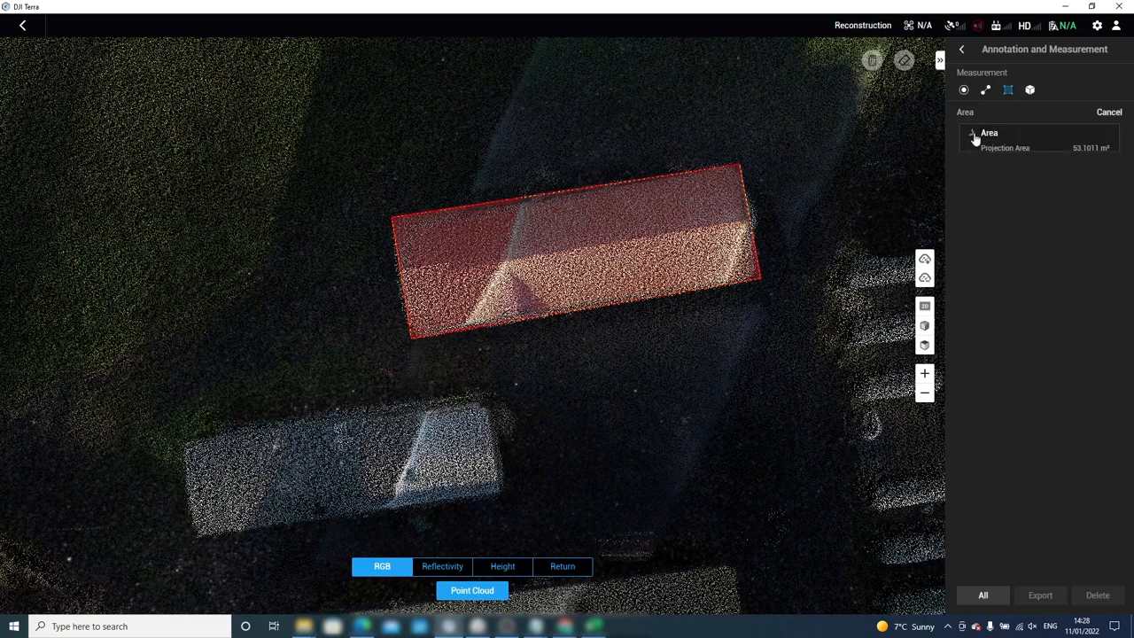
{"action": "left_click", "coordinate": [986, 135]}
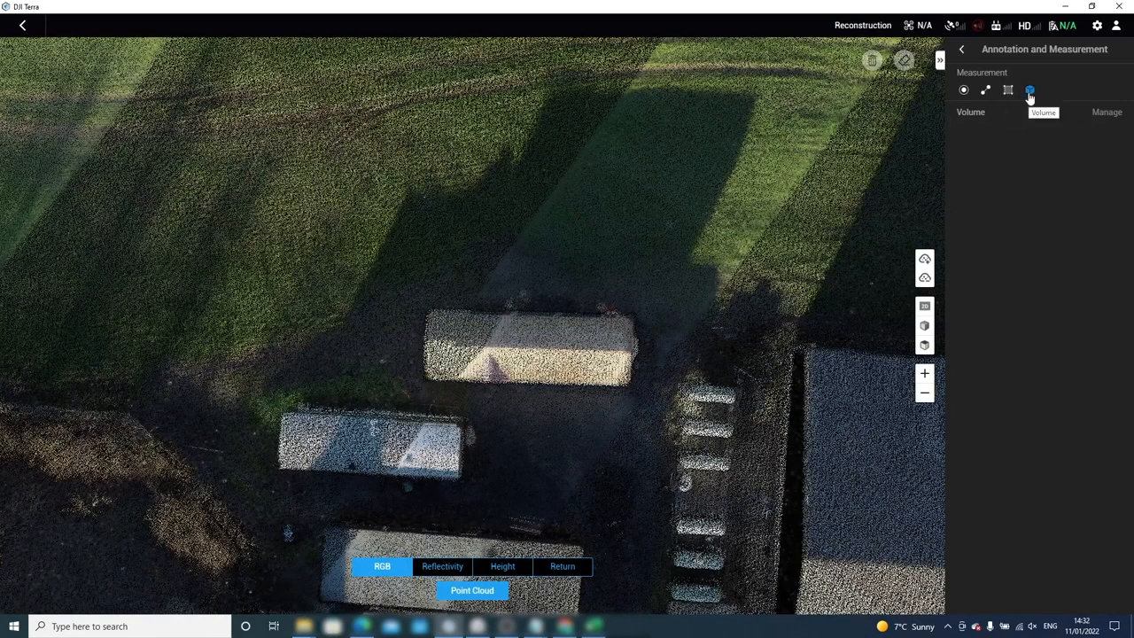
Outline the building for a volume measurement with four corner points.
{"action": "left_click", "coordinate": [637, 313]}
{"action": "left_click", "coordinate": [634, 387]}
{"action": "left_click", "coordinate": [420, 378]}
{"action": "left_click", "coordinate": [422, 301]}
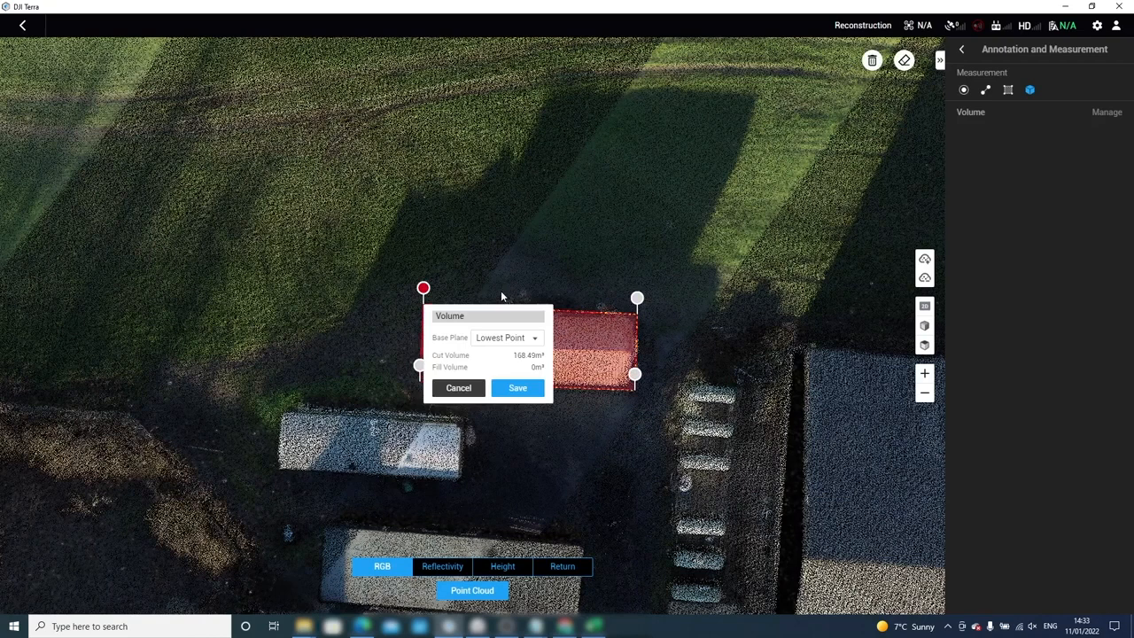
Compute the volume against Mean Plane, then Lowest Point, giving 168.49 m³ cut.
{"action": "left_click", "coordinate": [535, 340]}
{"action": "left_click", "coordinate": [526, 359]}
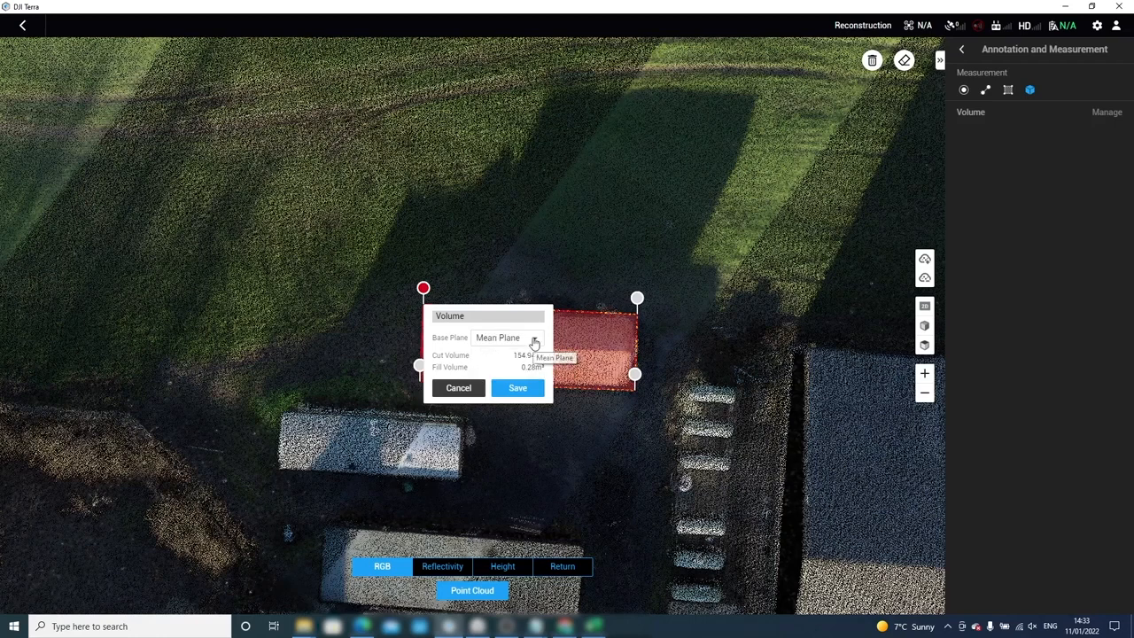
{"action": "left_click", "coordinate": [523, 339]}
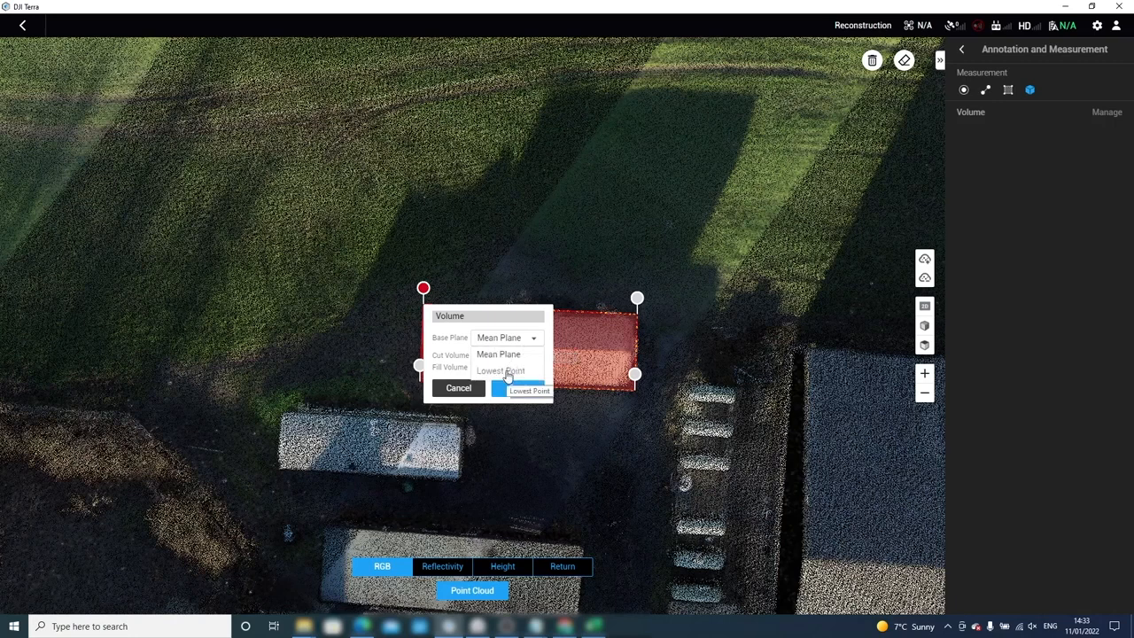
{"action": "left_click", "coordinate": [505, 371]}
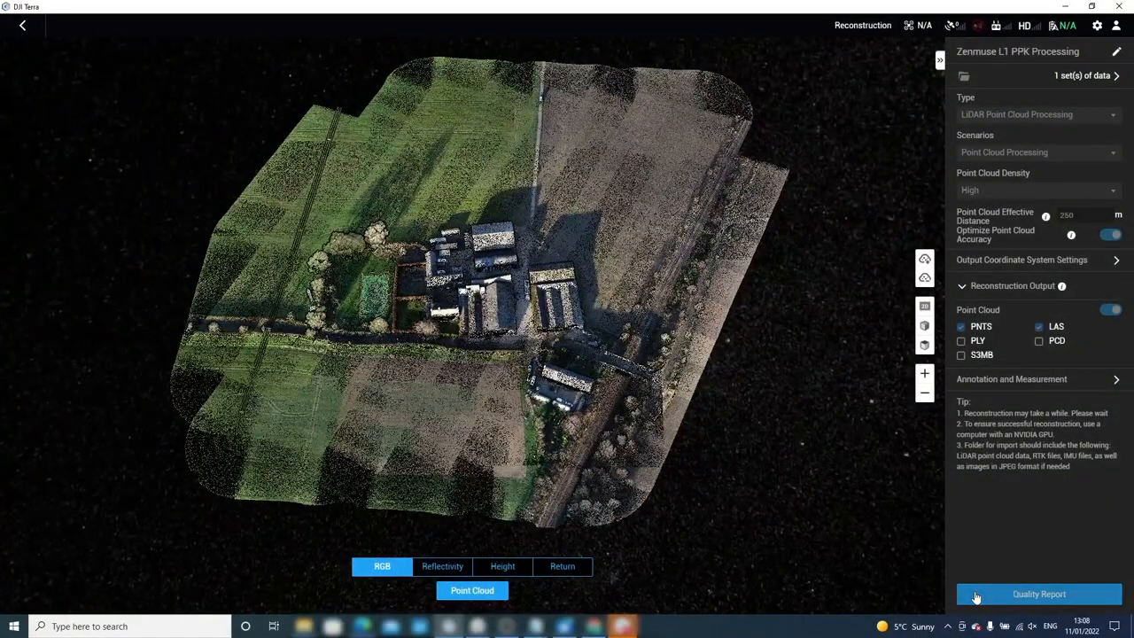
Export the farm point cloud's LiDAR quality report and open it in Chrome.
{"action": "left_click", "coordinate": [975, 598]}
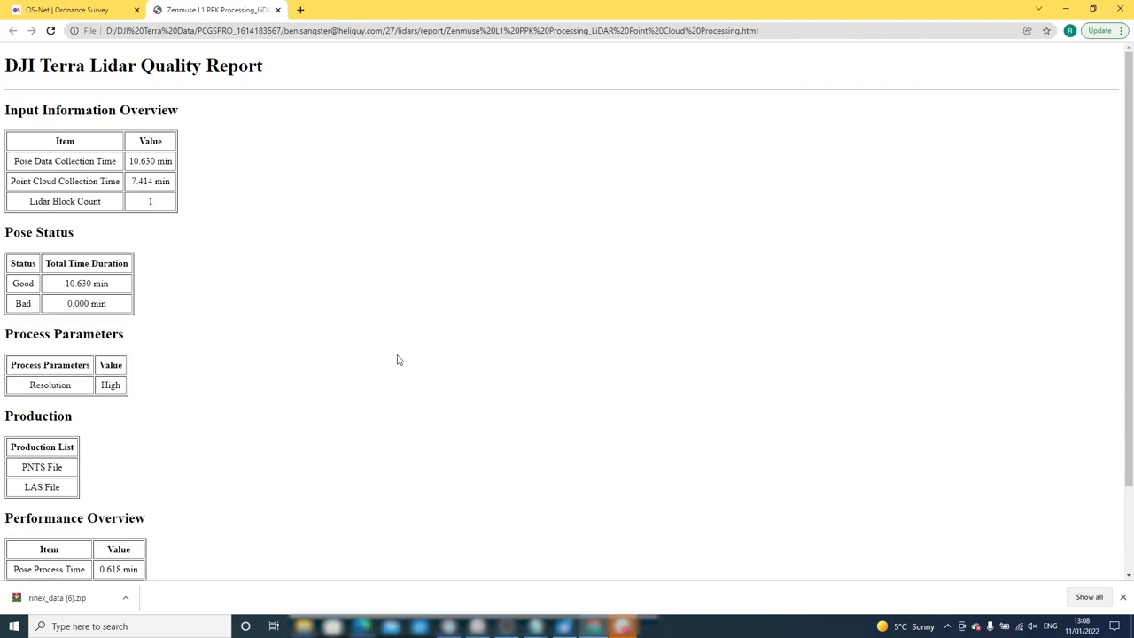
Scroll the Lidar Quality Report to the 7.414 min collection, High resolution and 0.618 min pose processing figures.
{"action": "scroll", "coordinate": [398, 360], "scroll_direction": "down", "scroll_amount": 3}
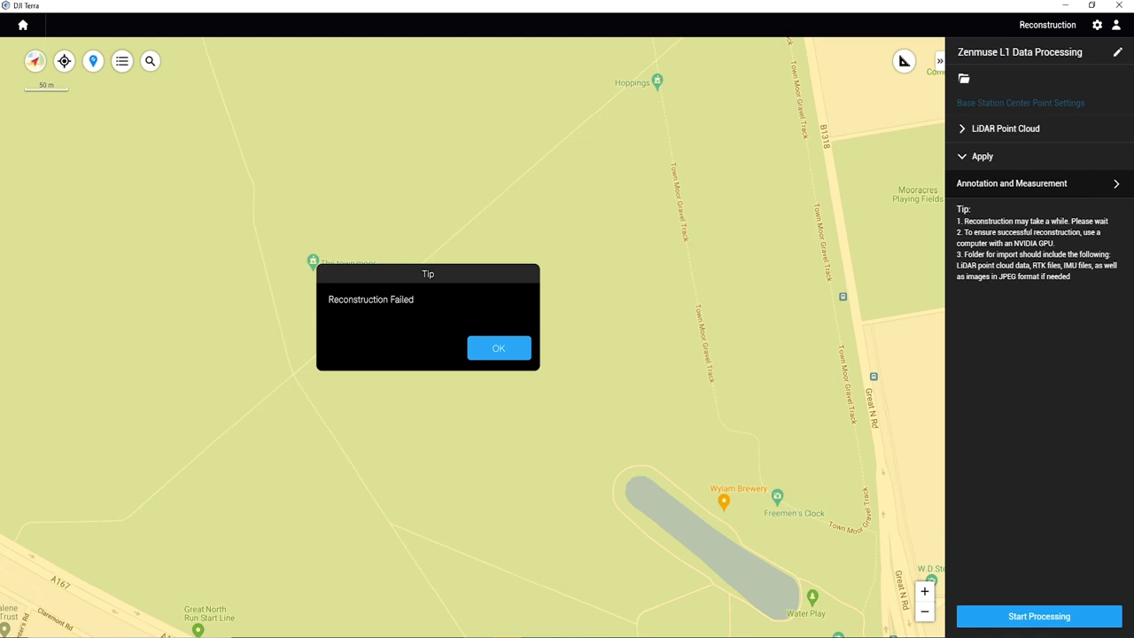
Close the Reconstruction Failed tip, revealing the abnormal LiDAR positional data warning.
{"action": "key", "text": "Return"}
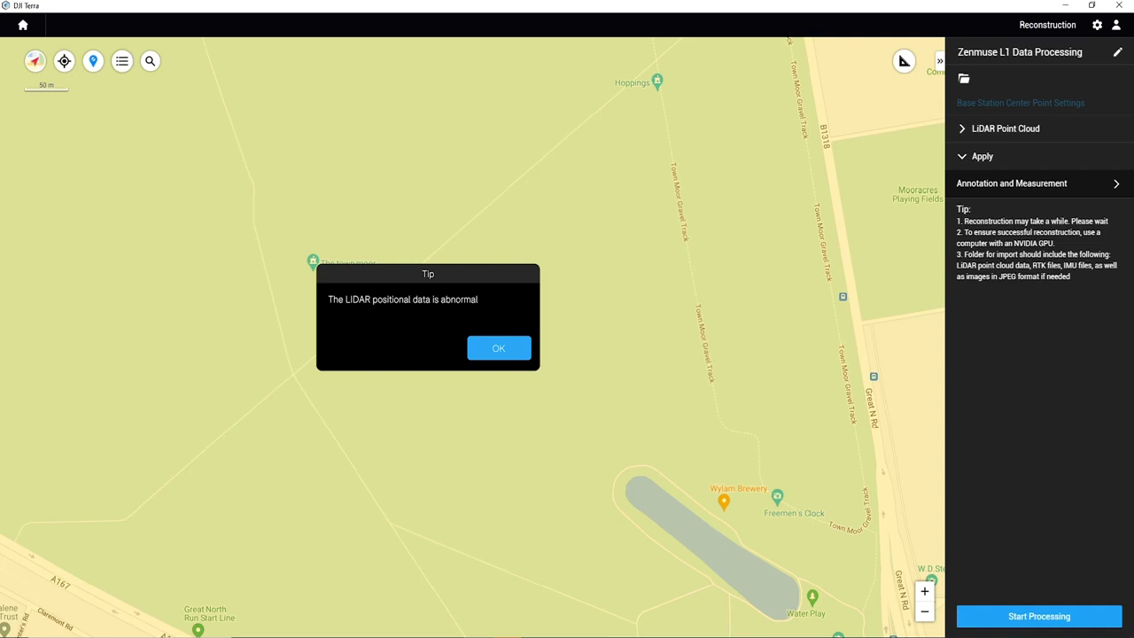
Close the abnormal positional data and missing RAW data tips.
{"action": "key", "text": "Return"}
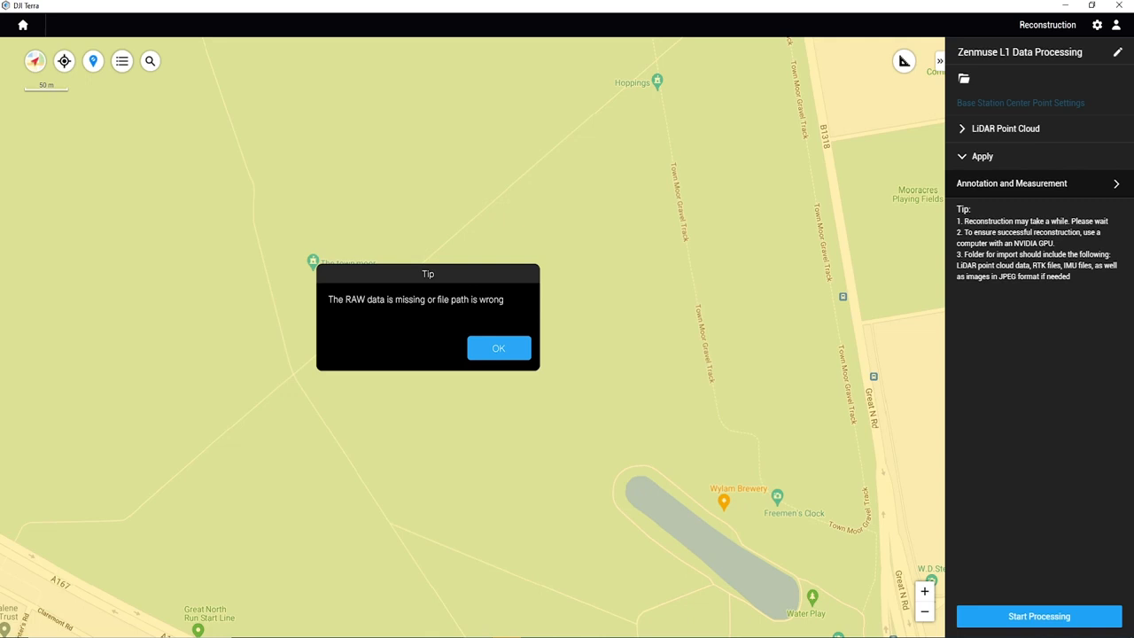
{"action": "key", "text": "Return"}
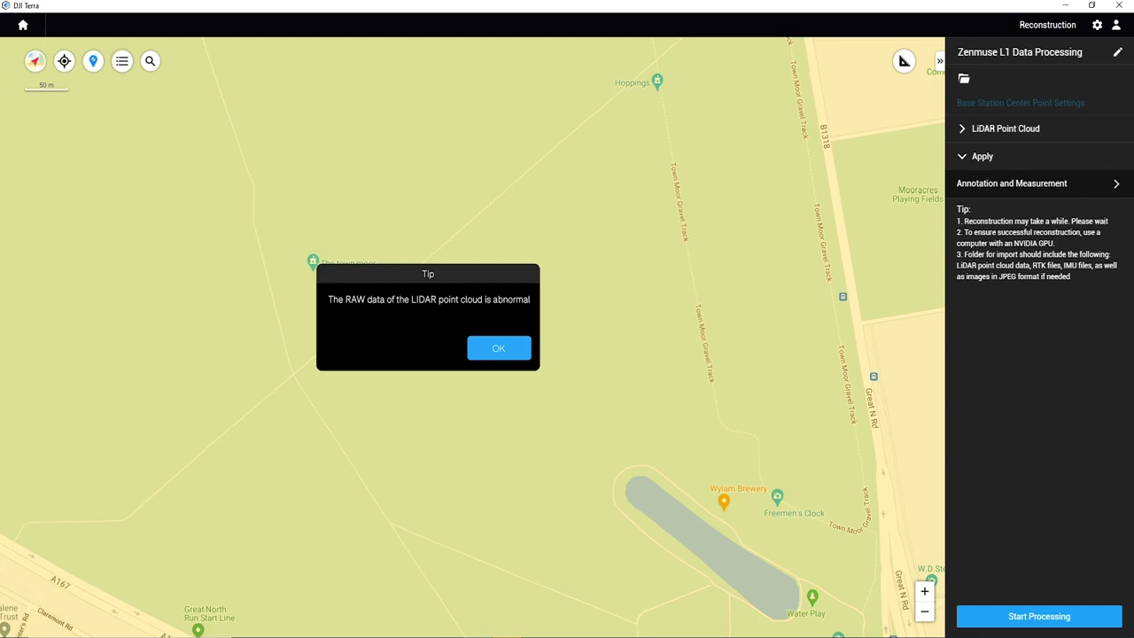
Close the abnormal RAW point cloud, positional calculation failed and poor point cloud quality tips.
{"action": "key", "text": "Return"}
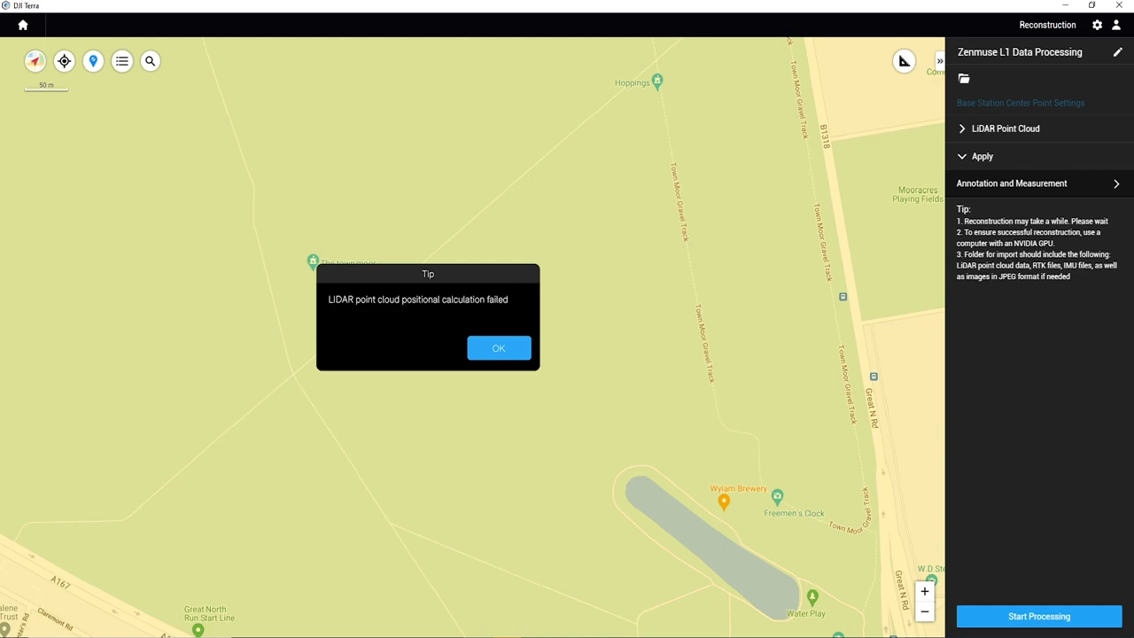
{"action": "key", "text": "Return"}
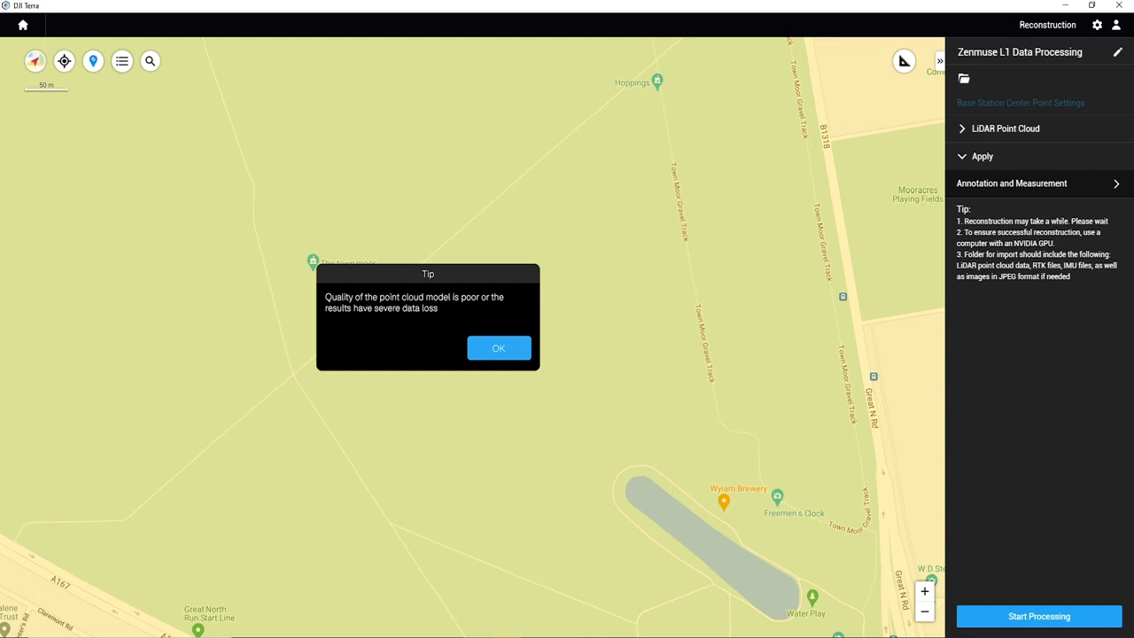
{"action": "key", "text": "Return"}
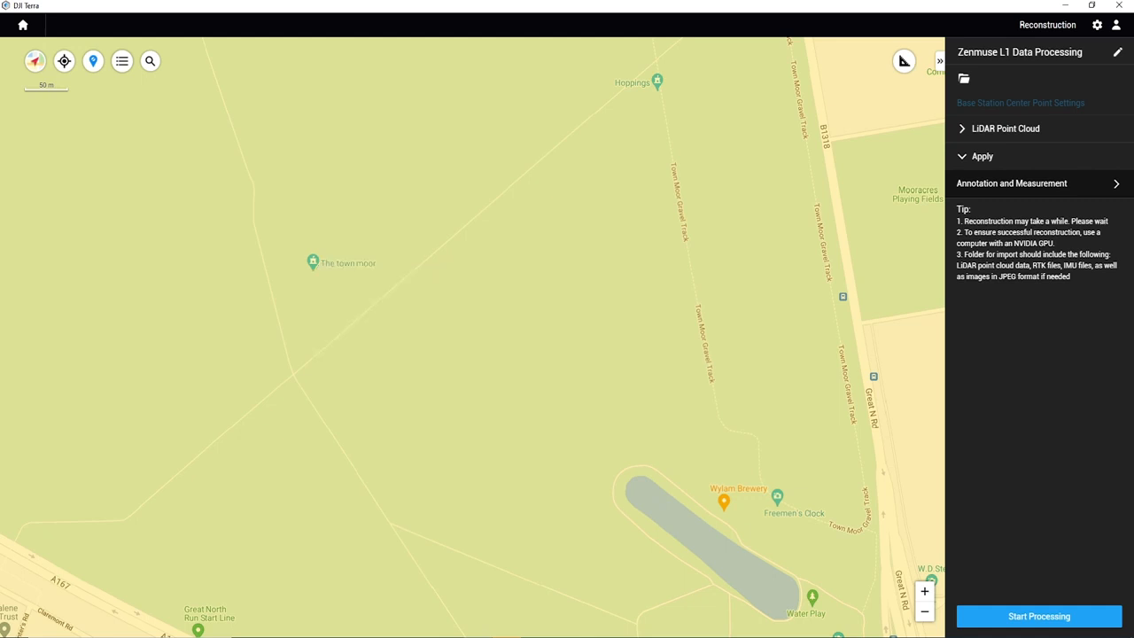